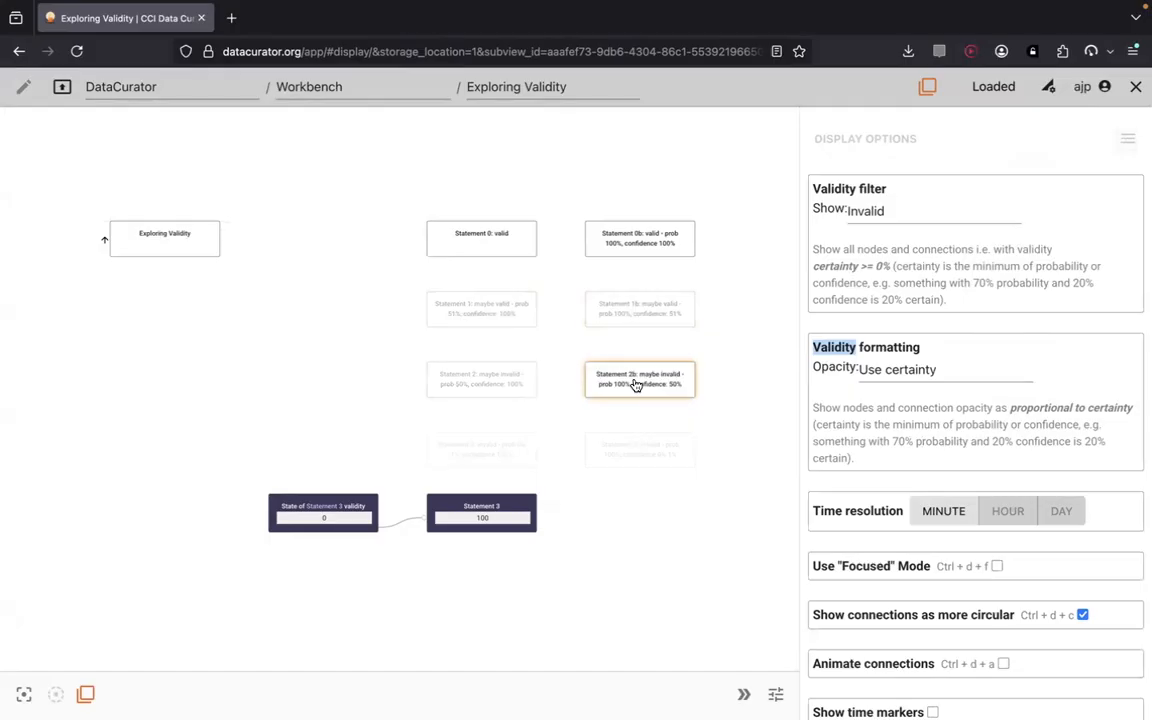
Inspect the validity predictions of Statement 1b and Statement 2b.
left_click(638, 321)
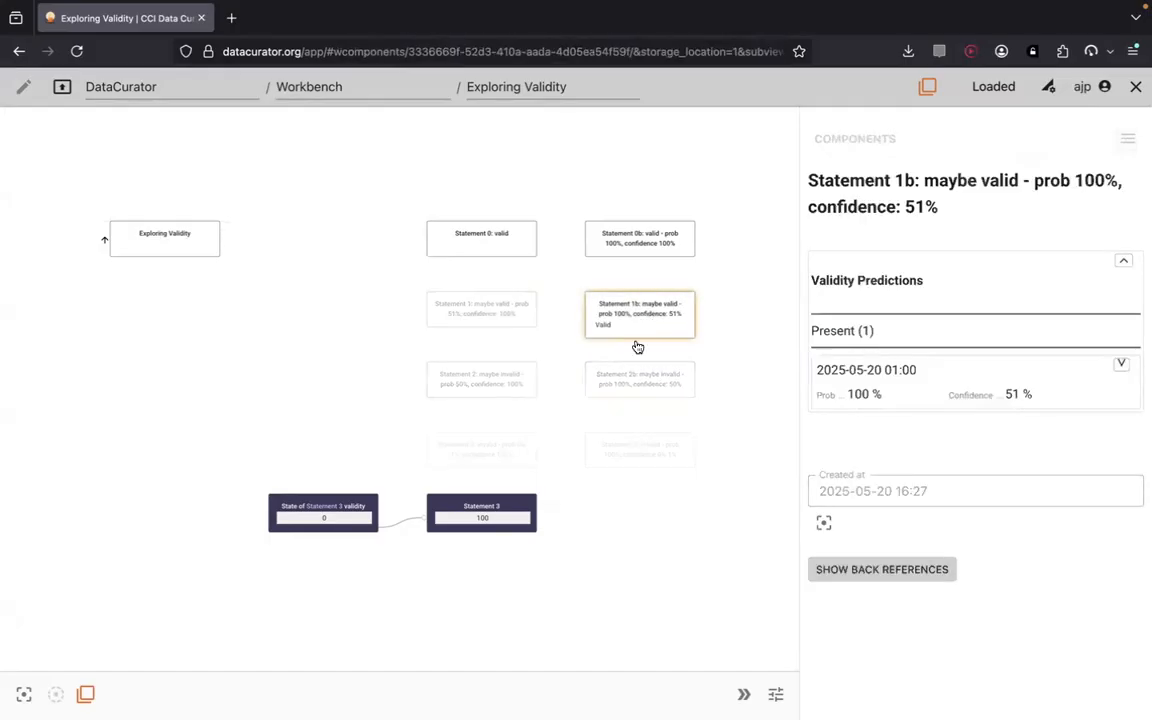
left_click(638, 386)
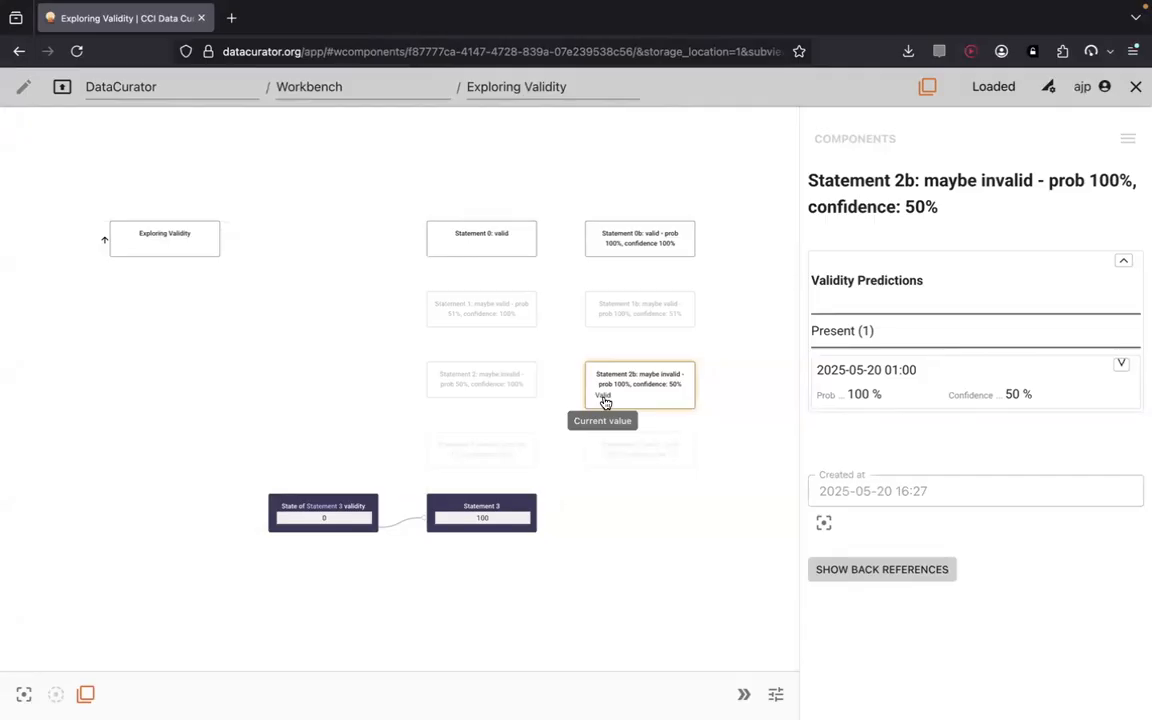
Open the display options and review the validity formatting setting and its certainty-based opacity.
left_click(1128, 140)
left_click(1041, 345)
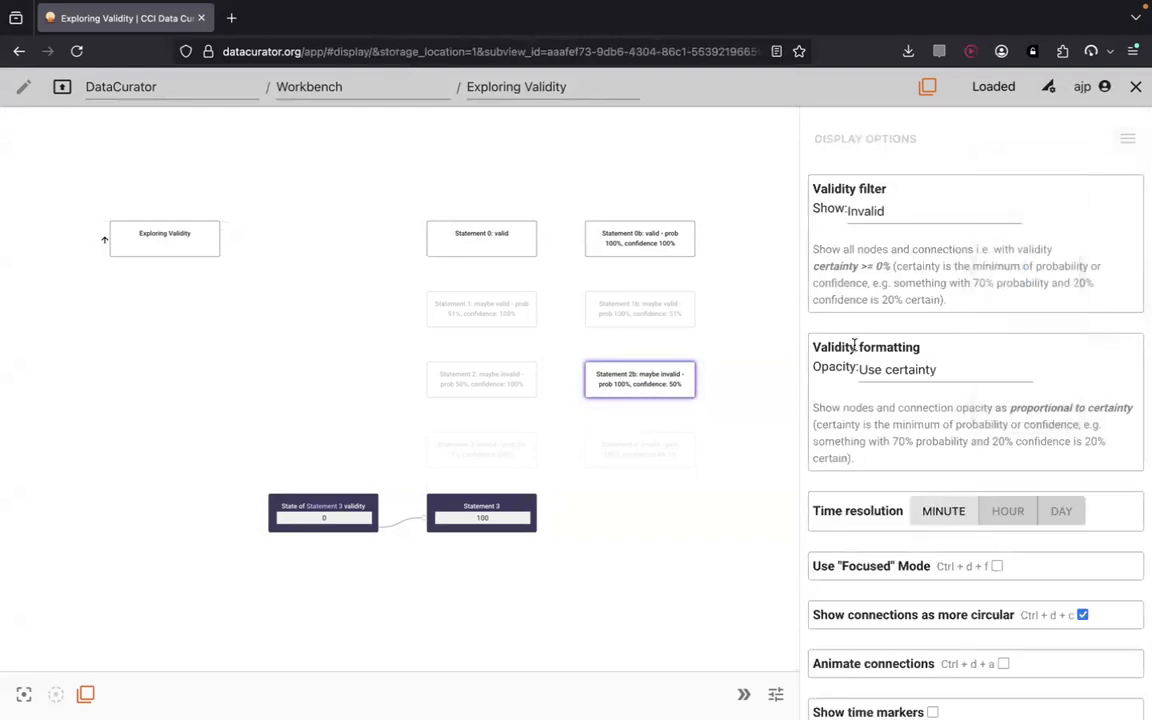
left_click_drag(814, 344, 1005, 356)
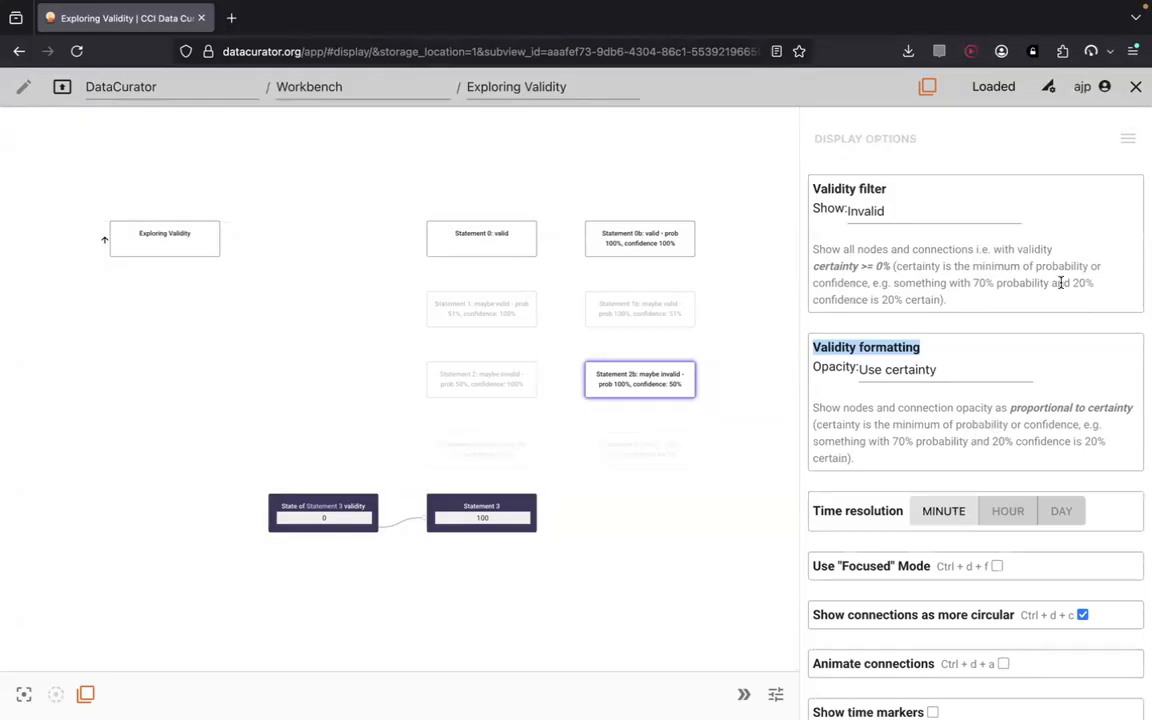
left_click(1021, 288)
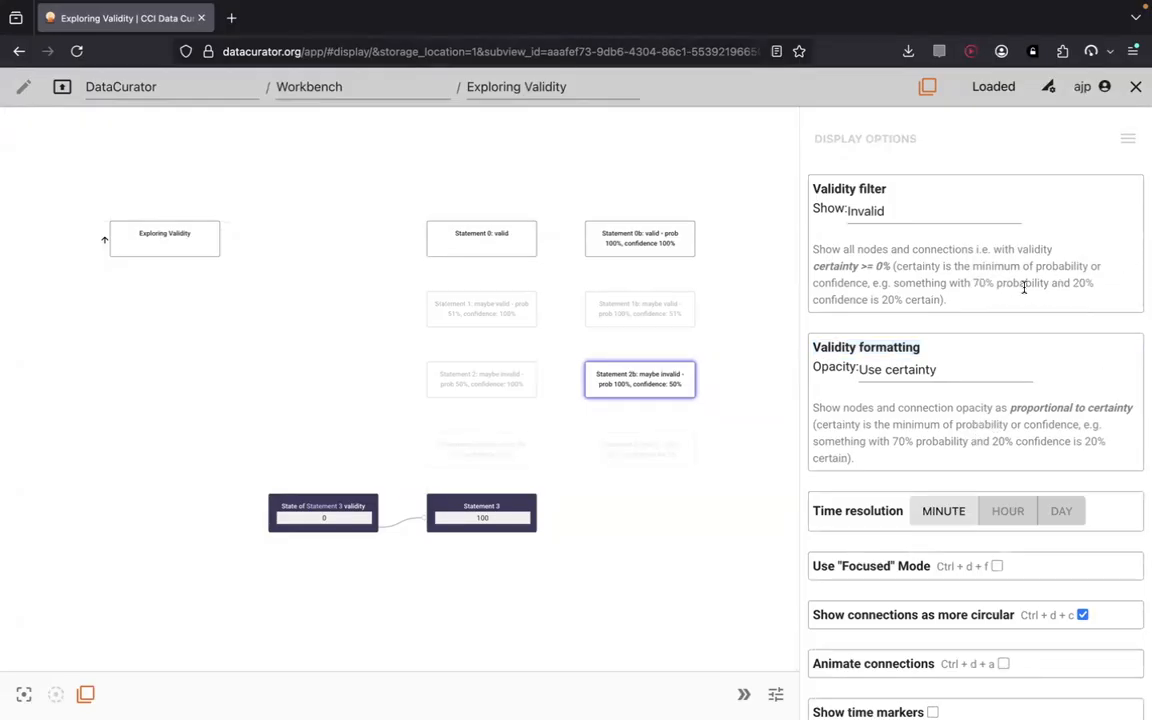
double_click(836, 342)
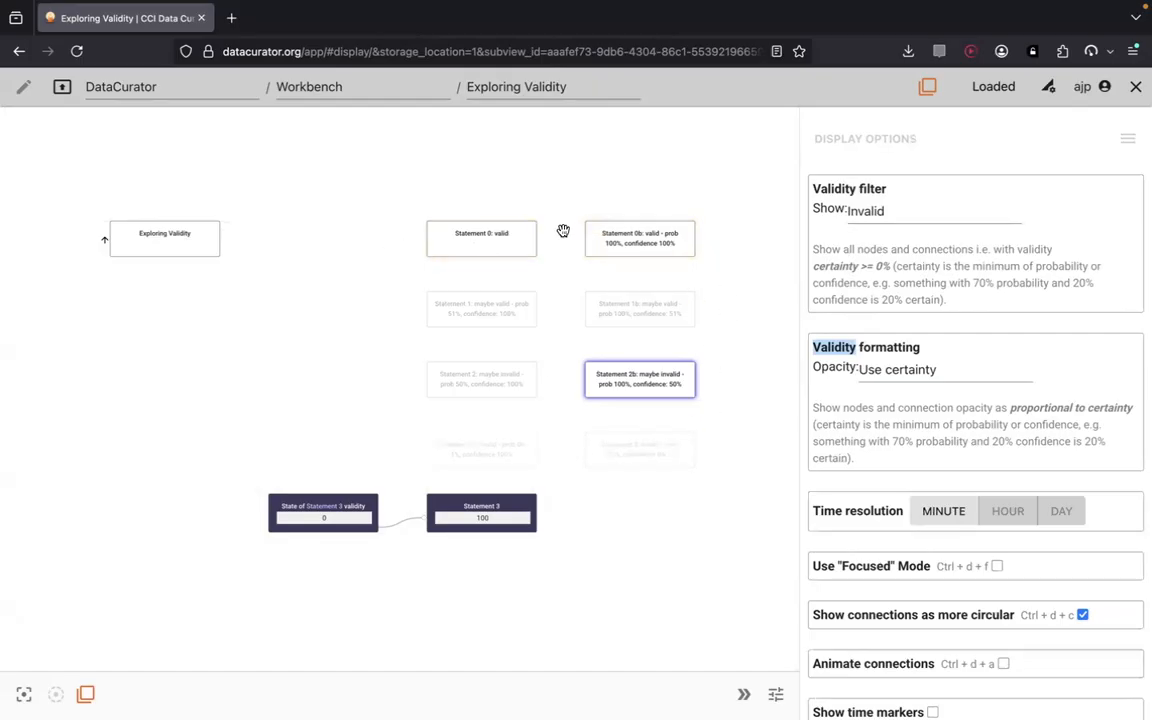
Open "Statement 0: valid" and switch to editing mode to check its validity predictions.
left_click(475, 233)
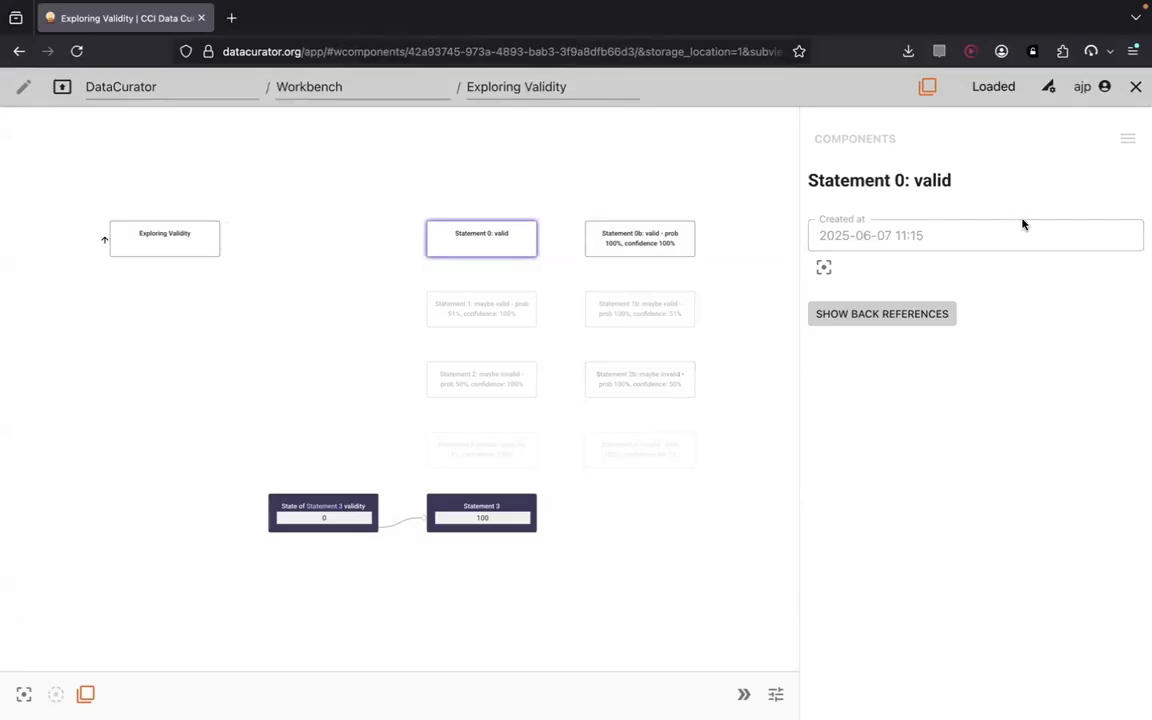
key("ctrl+e")
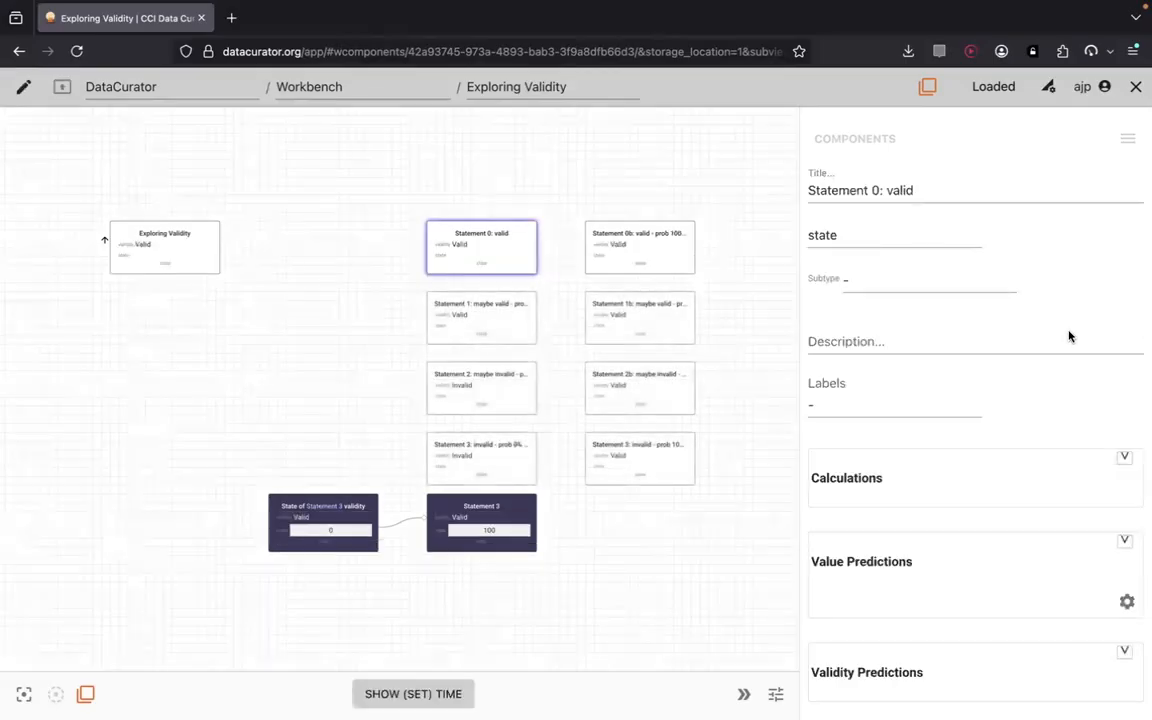
scroll(1046, 418, "down", 4)
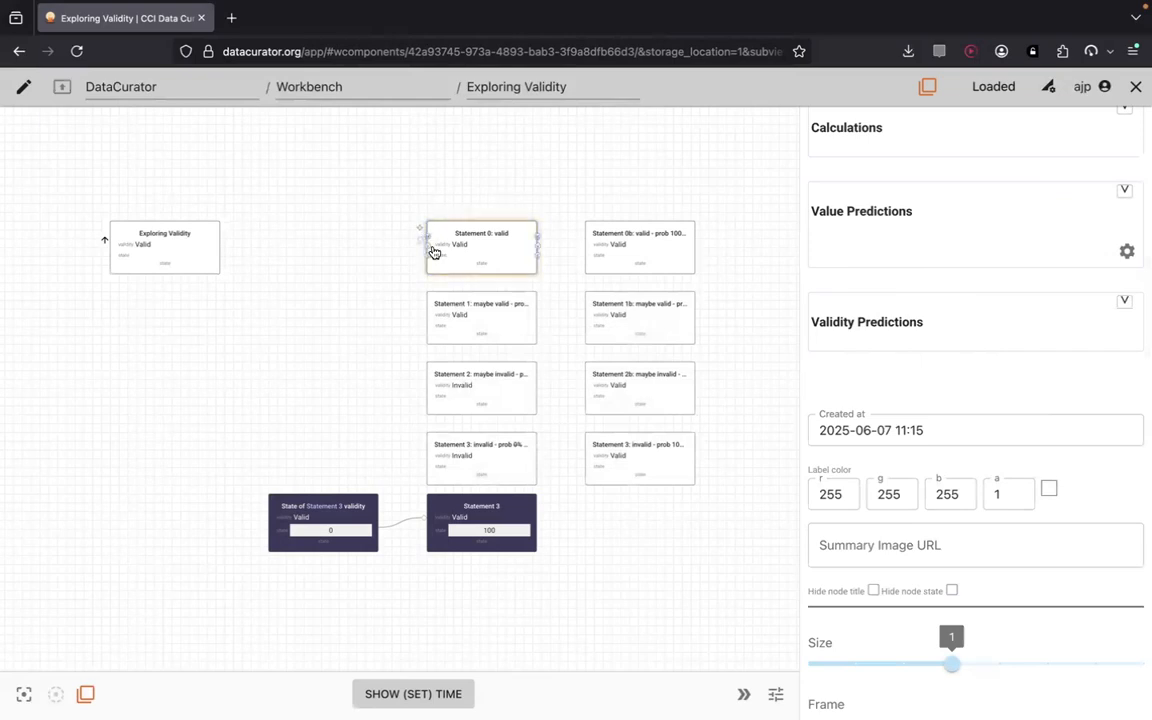
Examine the validity predictions of Statement 0b and of the Statement 3 node with 100% confidence.
left_click(628, 257)
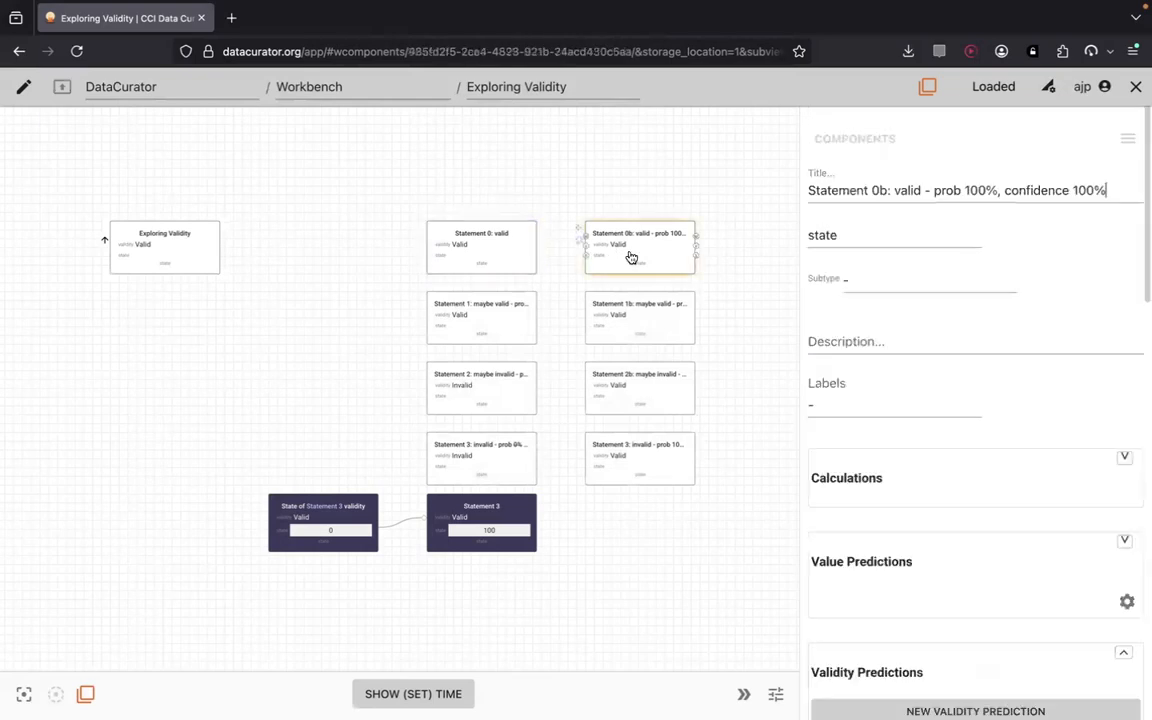
scroll(1010, 267, "down", 5)
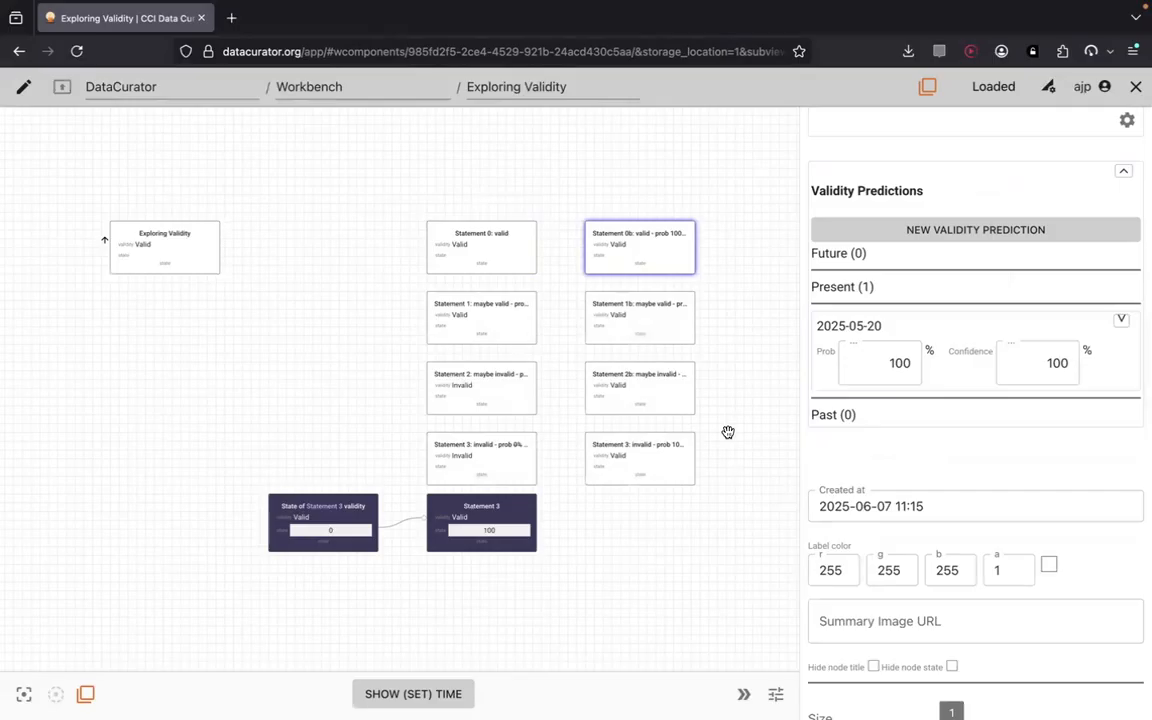
left_click(509, 471)
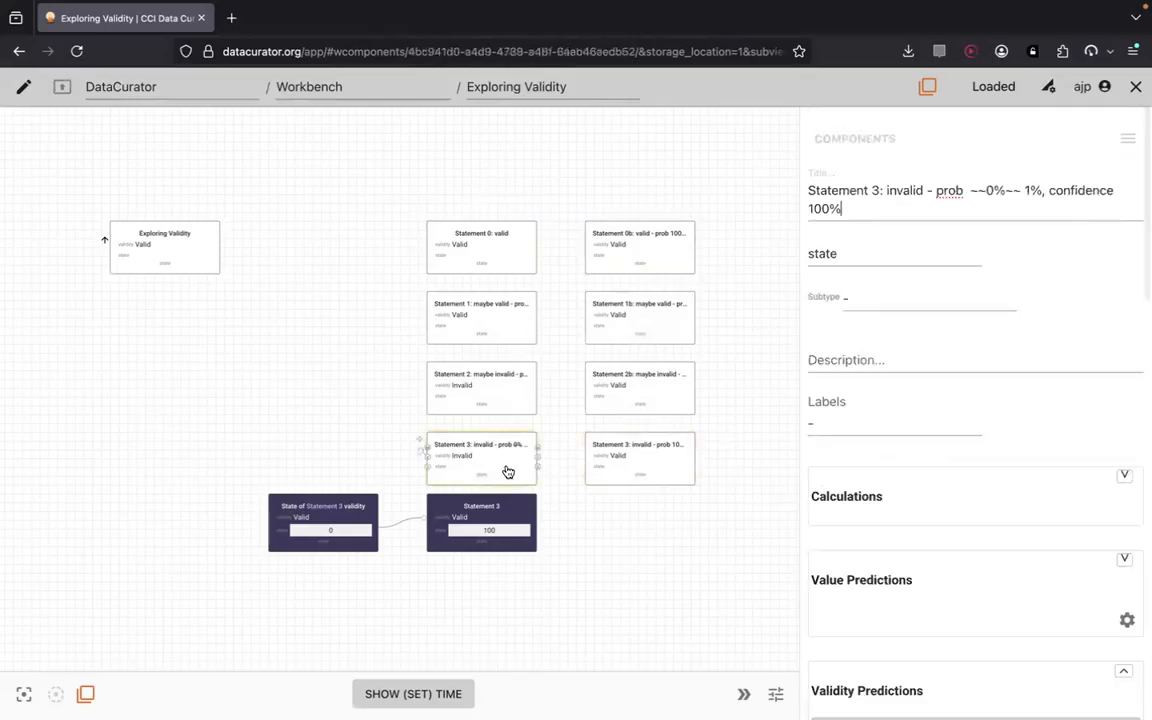
scroll(862, 472, "down", 1)
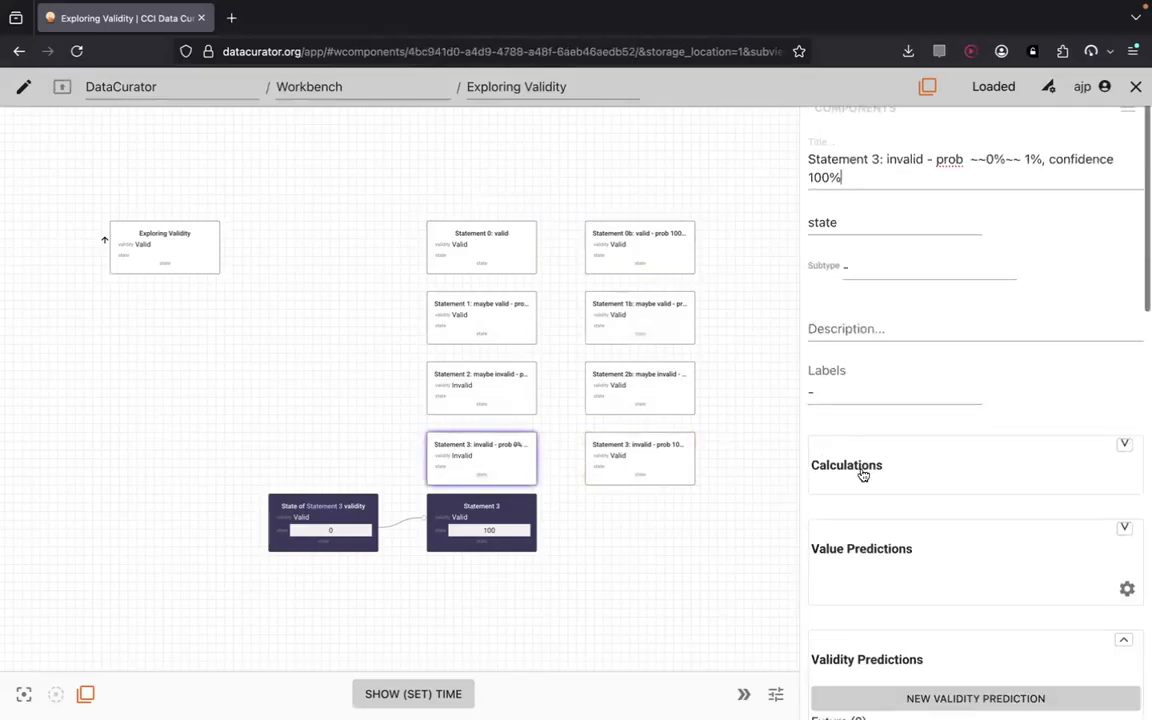
scroll(862, 474, "down", 3)
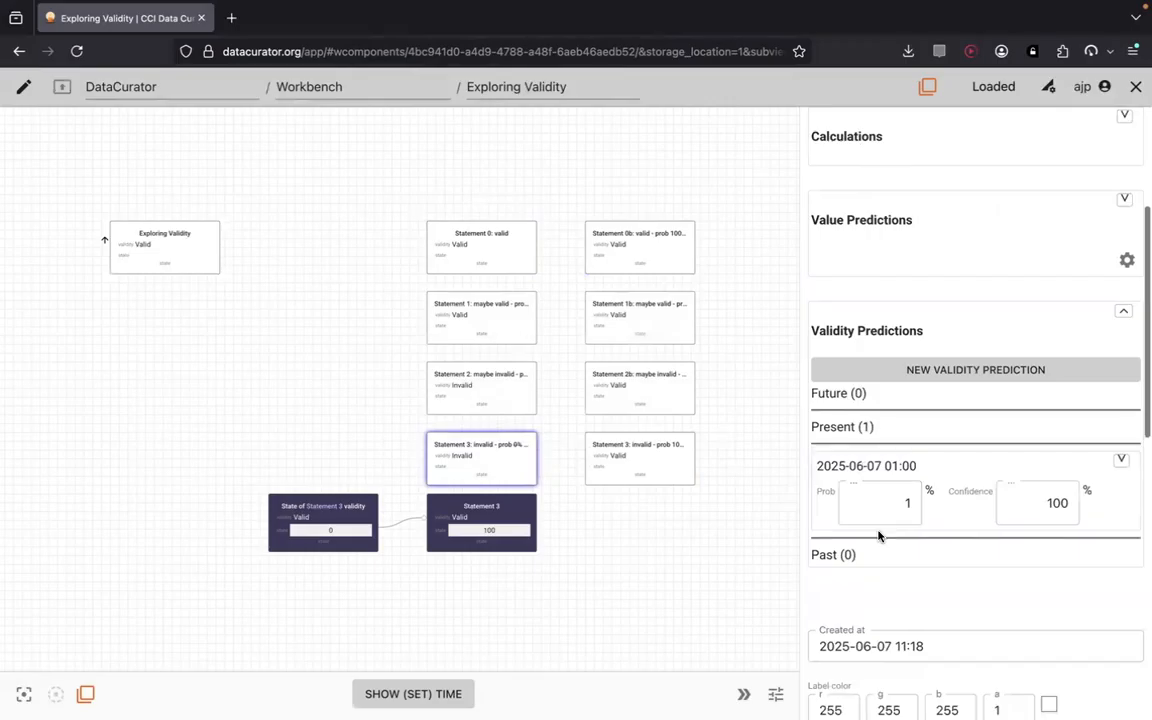
Set the validity confidence to 0% on the Statement 3 node with 100% probability, and deselect the node.
left_click(671, 461)
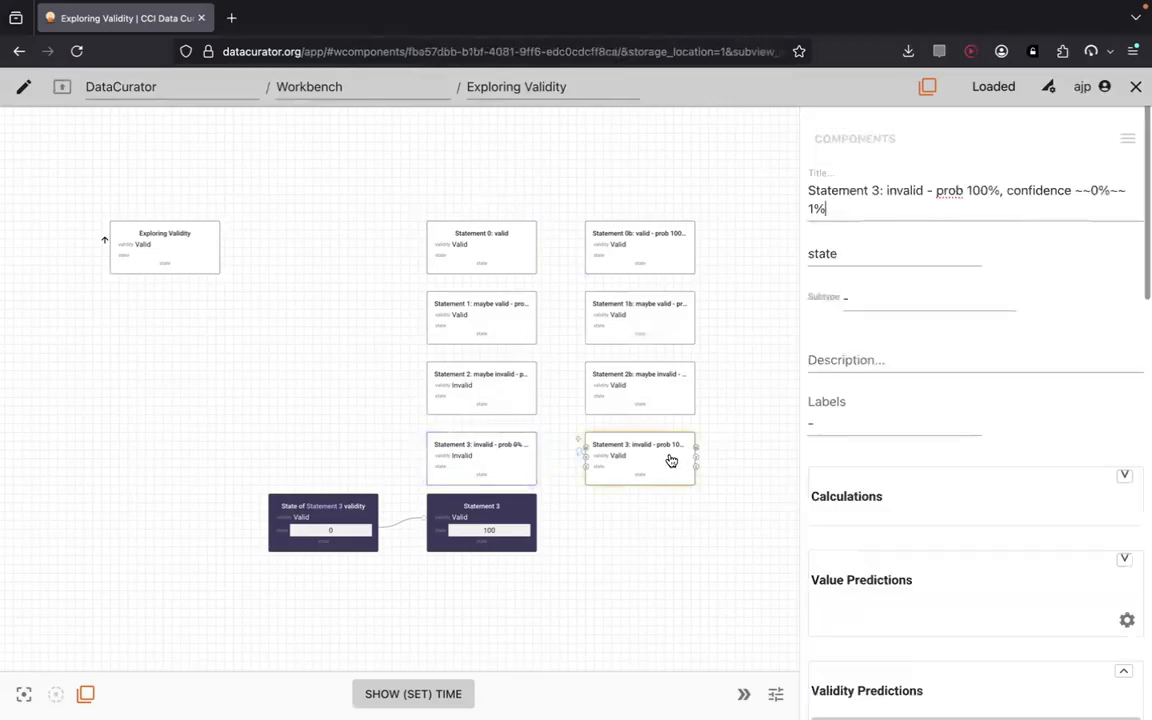
scroll(902, 617, "down", 4)
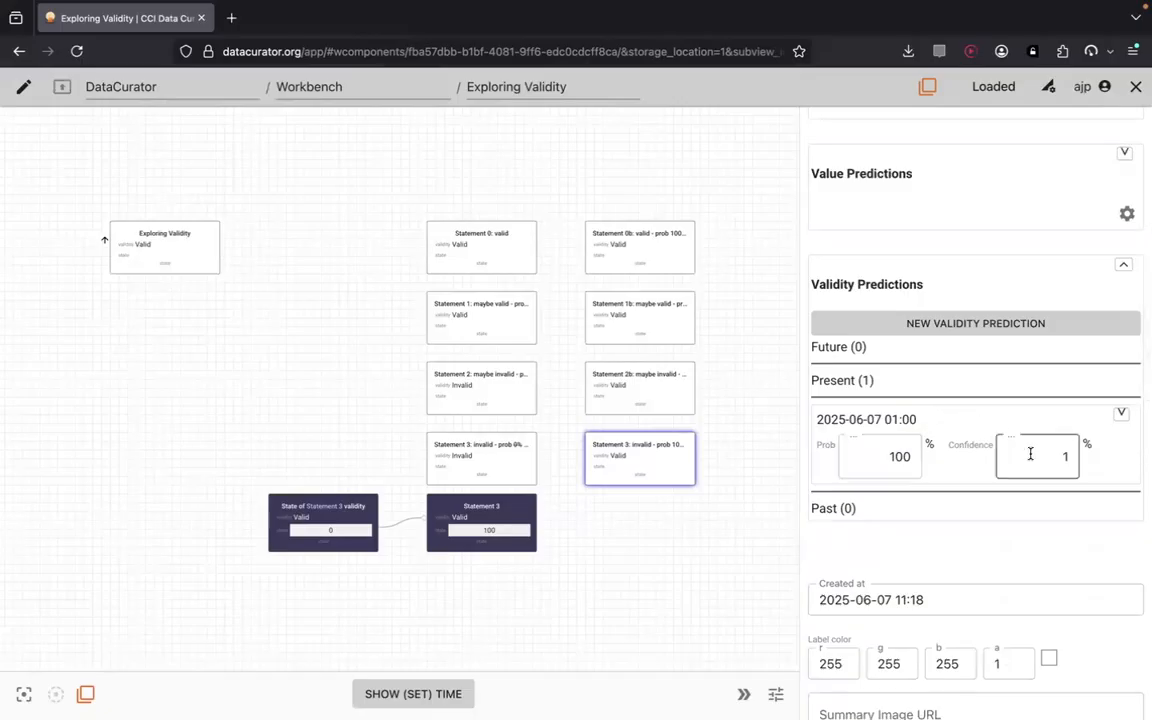
left_click_drag(1041, 460, 1106, 458)
type("0")
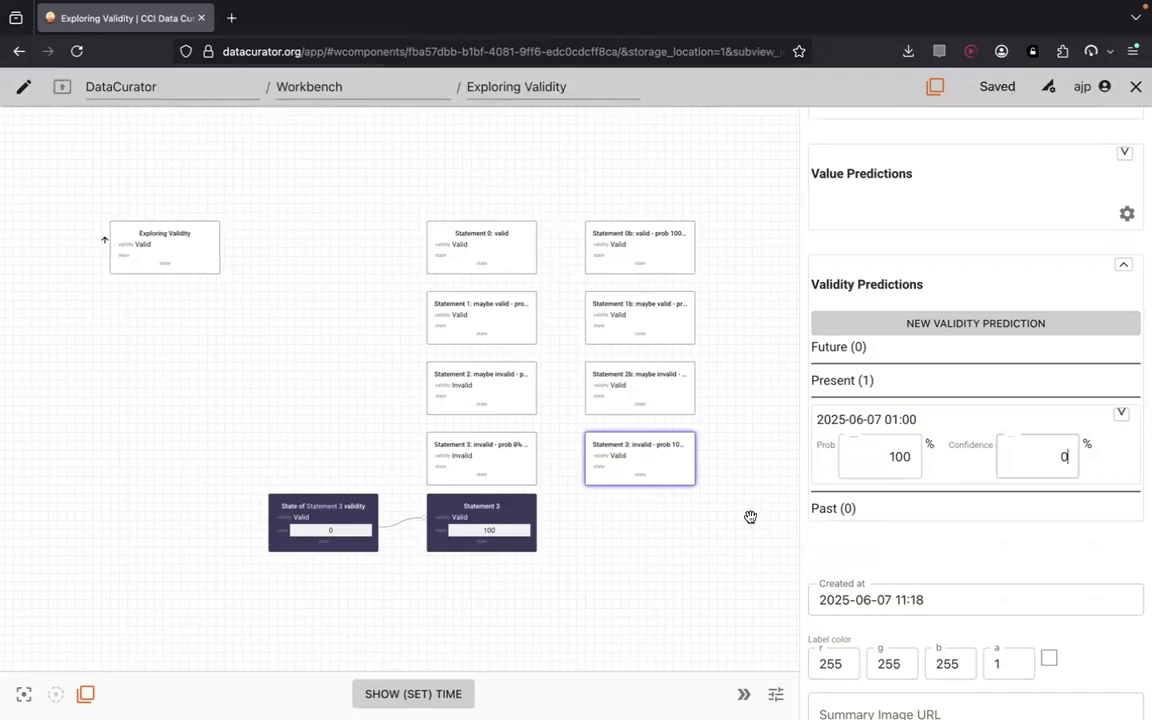
left_click(741, 521)
left_click(694, 469)
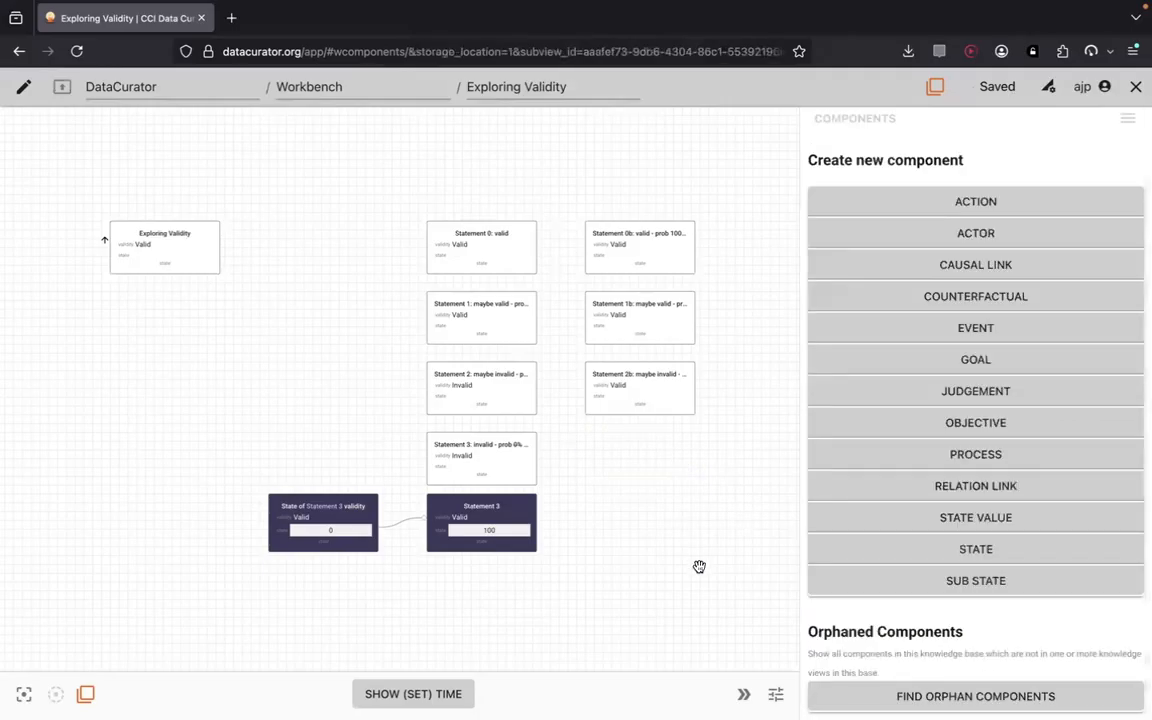
Return to the Statement 3 node with 100% probability and restore its validity confidence to 1%.
left_click(19, 51)
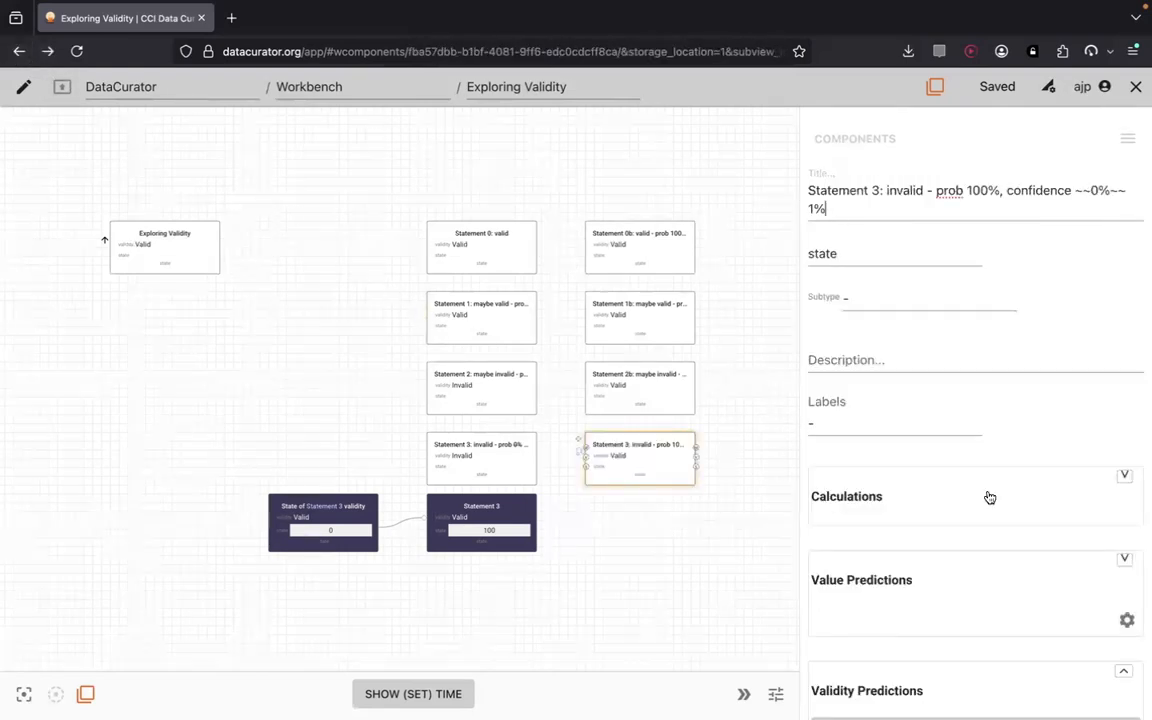
scroll(1000, 490, "down", 5)
left_click(1068, 393)
left_click(502, 465)
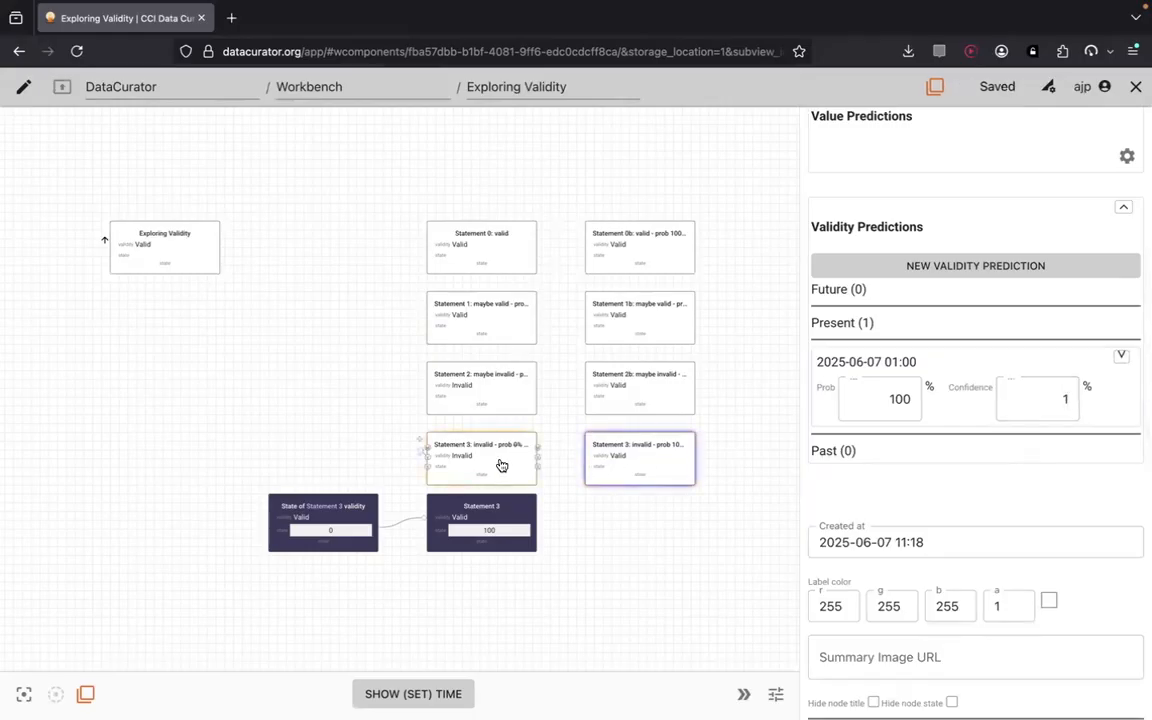
Open the display options and review the validity filter's Invalid setting and its certainty threshold.
scroll(905, 355, "up", 5)
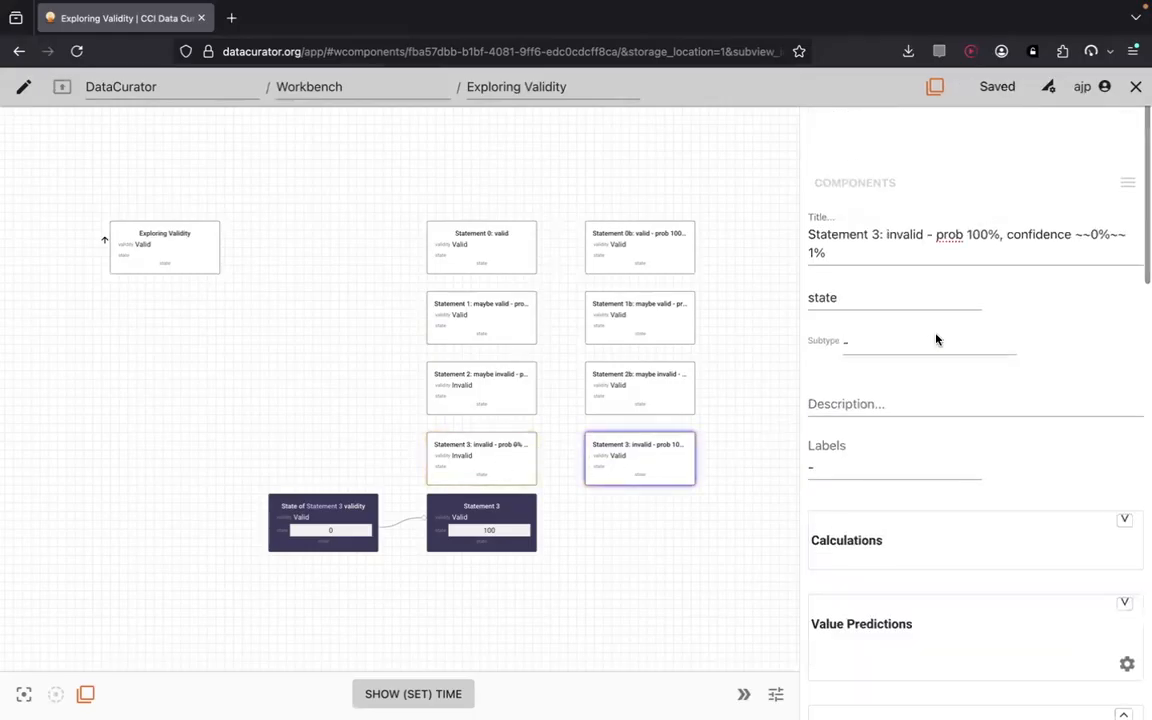
left_click(1127, 138)
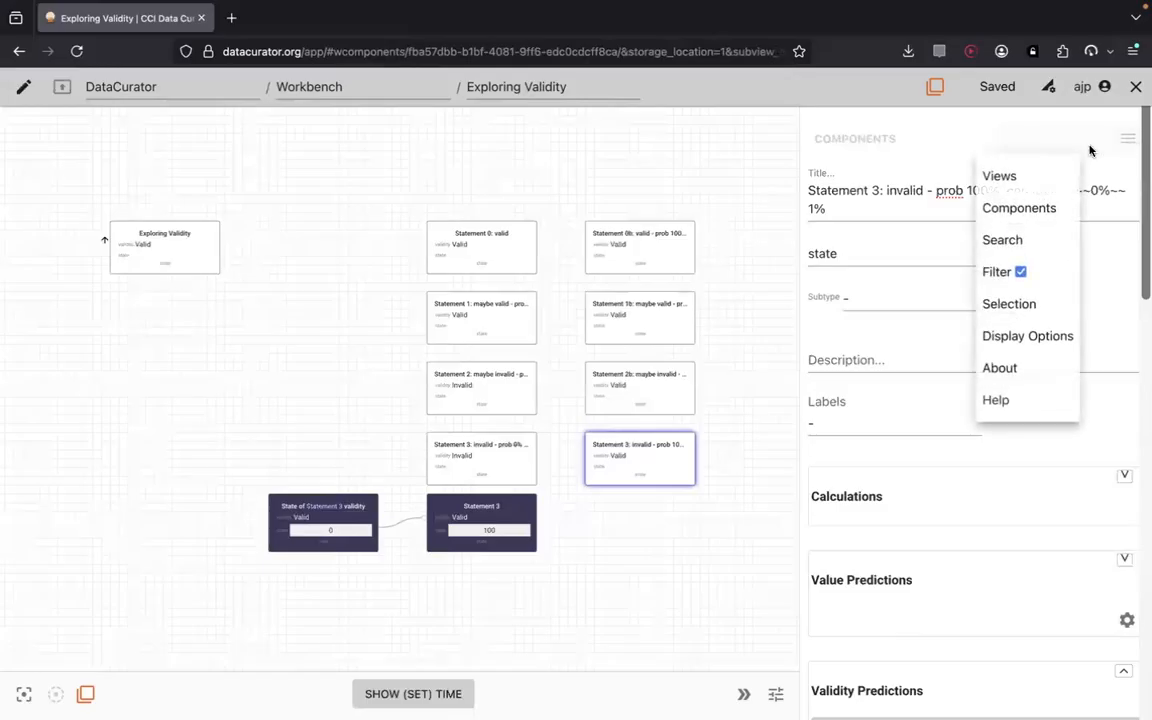
left_click(1033, 340)
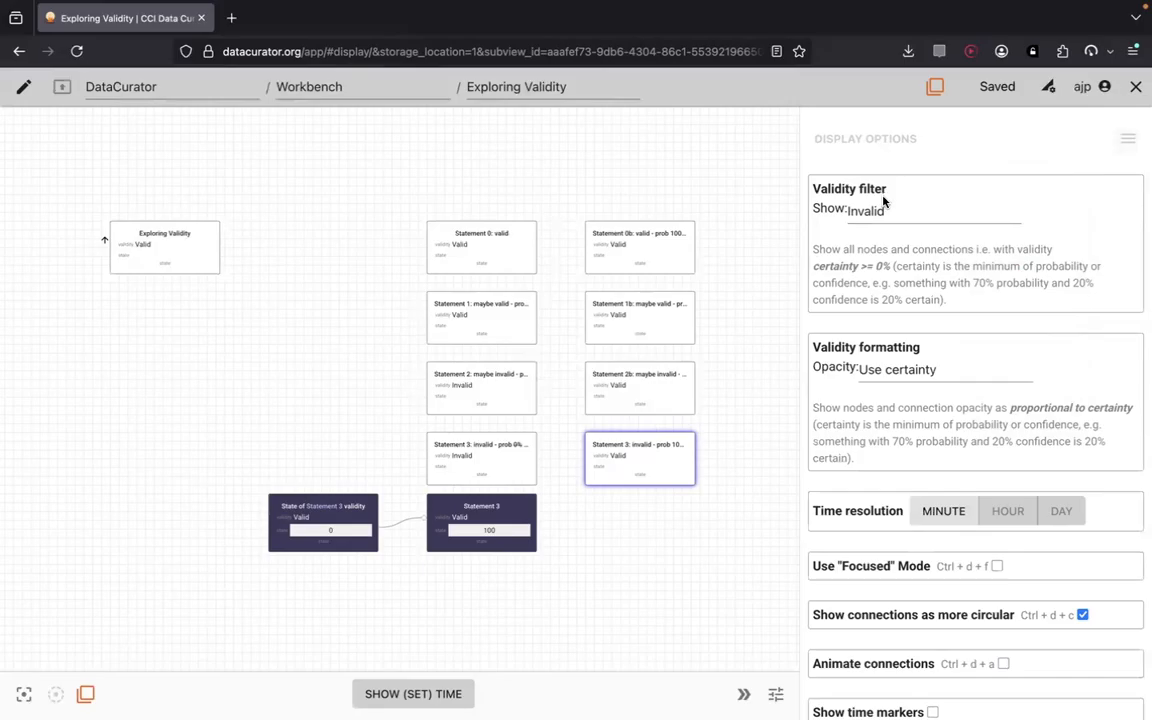
double_click(845, 262)
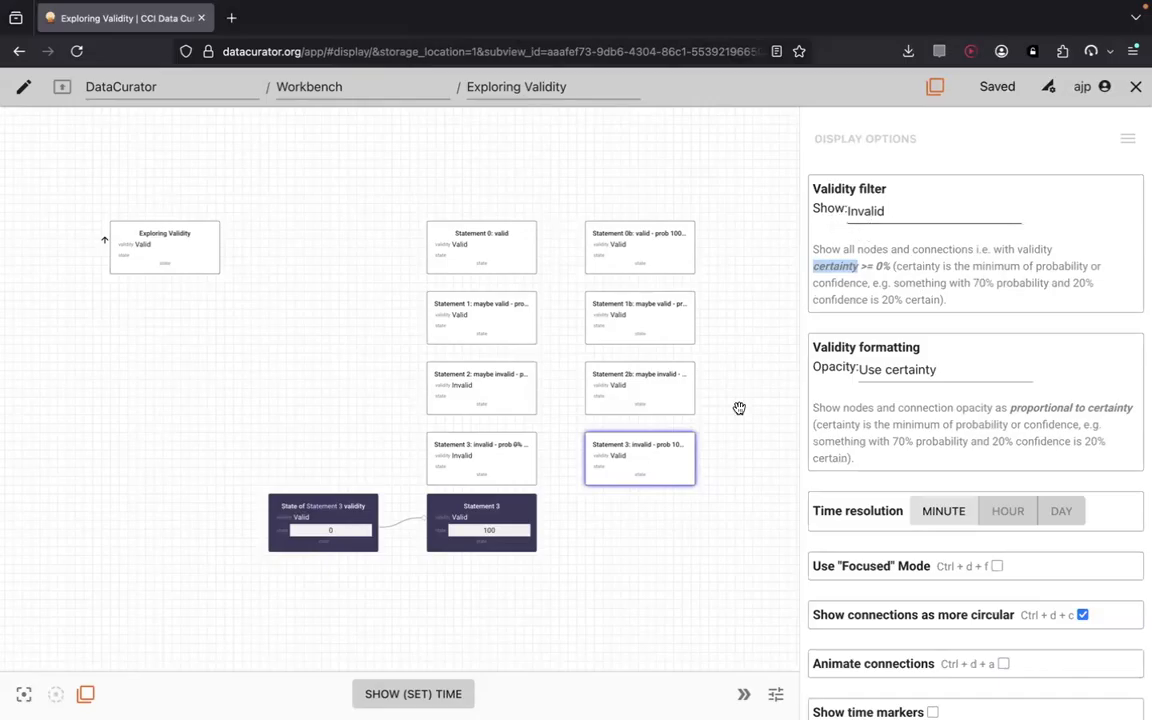
left_click(868, 211)
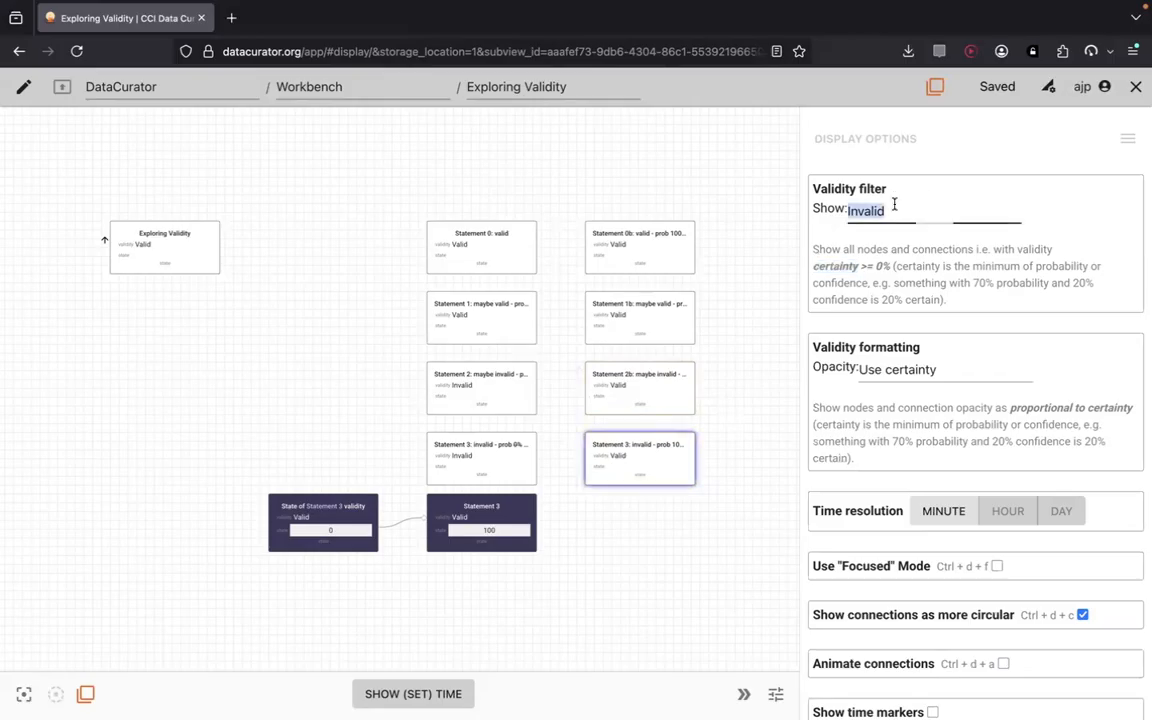
Check the validity prediction of the Statement 3 node with 100% probability.
left_click(638, 465)
scroll(1065, 627, "down", 5)
scroll(1065, 627, "up", 2)
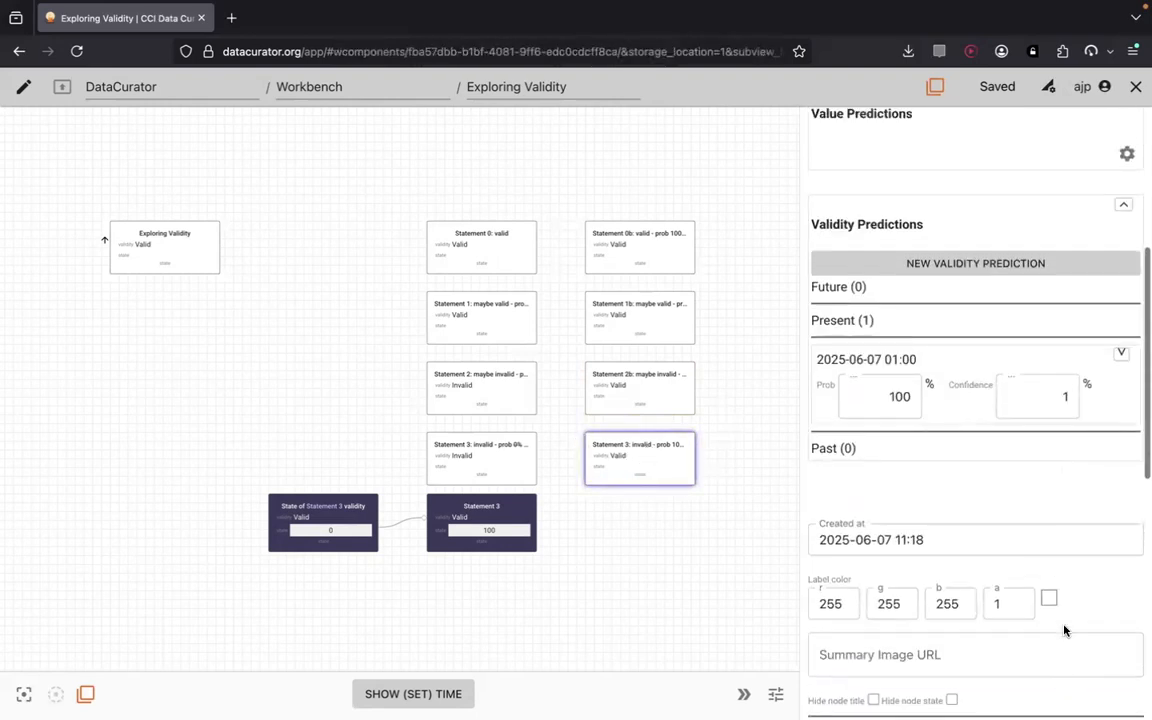
Set the validity probability to 0% on the Statement 3 node with 100% confidence, and deselect the node.
left_click(459, 459)
scroll(1002, 535, "down", 5)
left_click(877, 442)
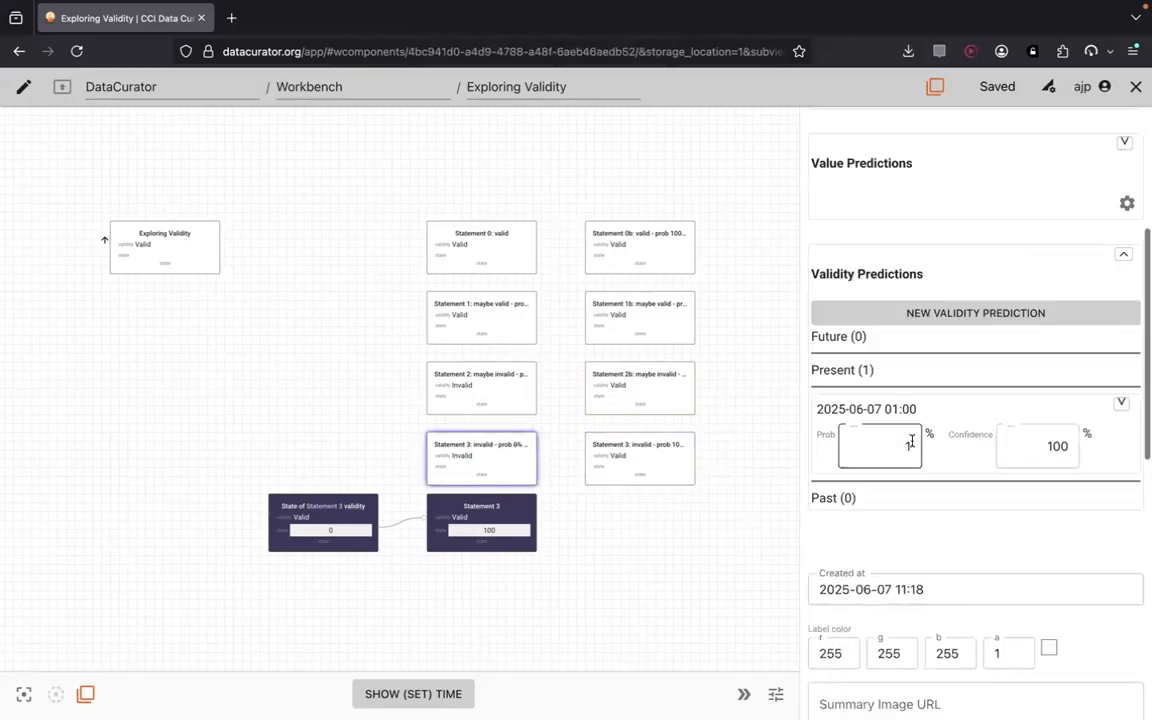
key("BackSpace")
type("0")
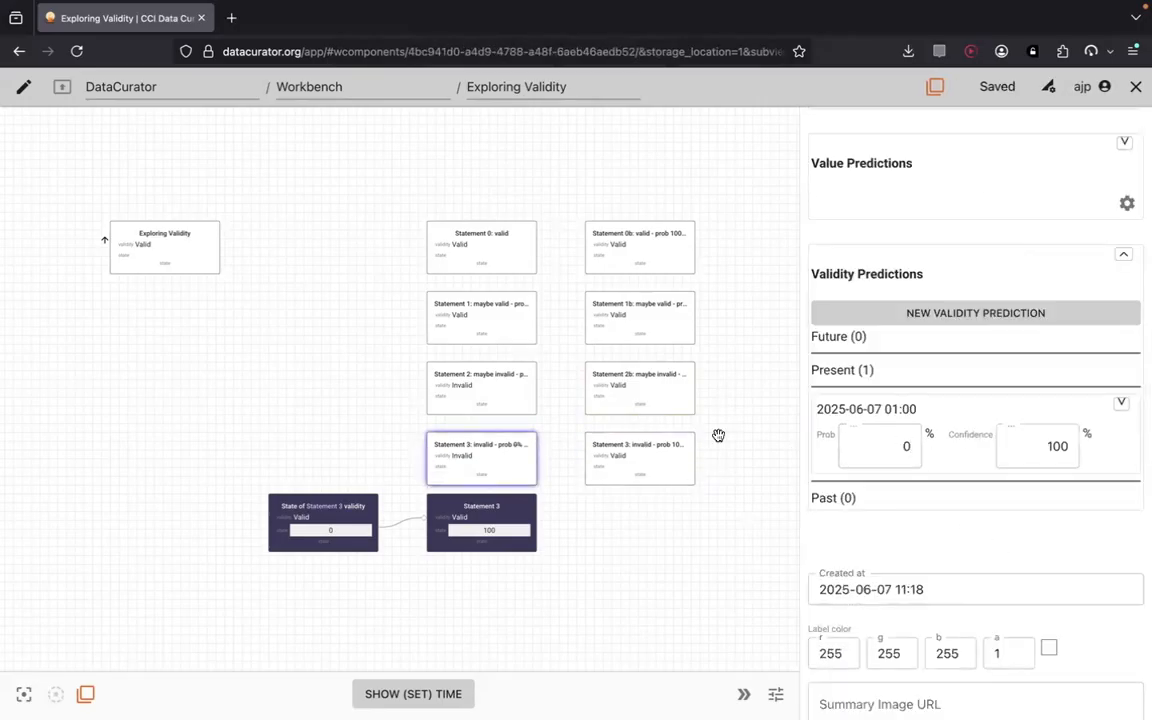
left_click(529, 456)
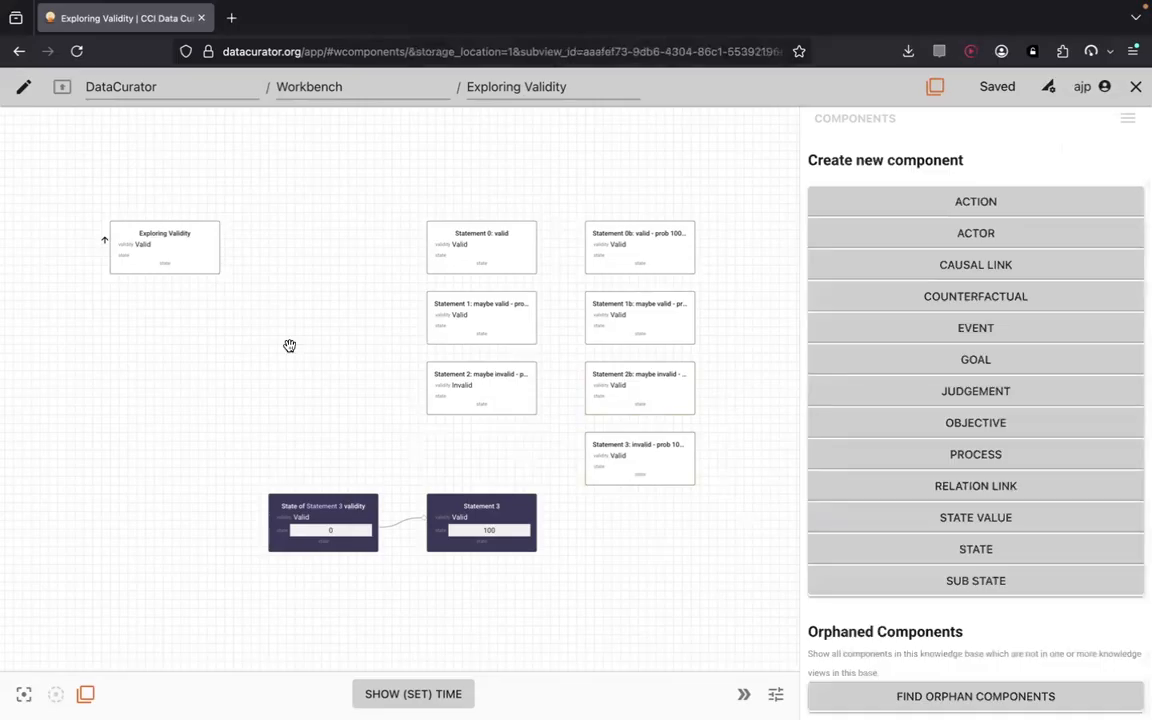
Return to the Statement 3 node with 100% confidence and restore its validity probability to 1%.
left_click(19, 52)
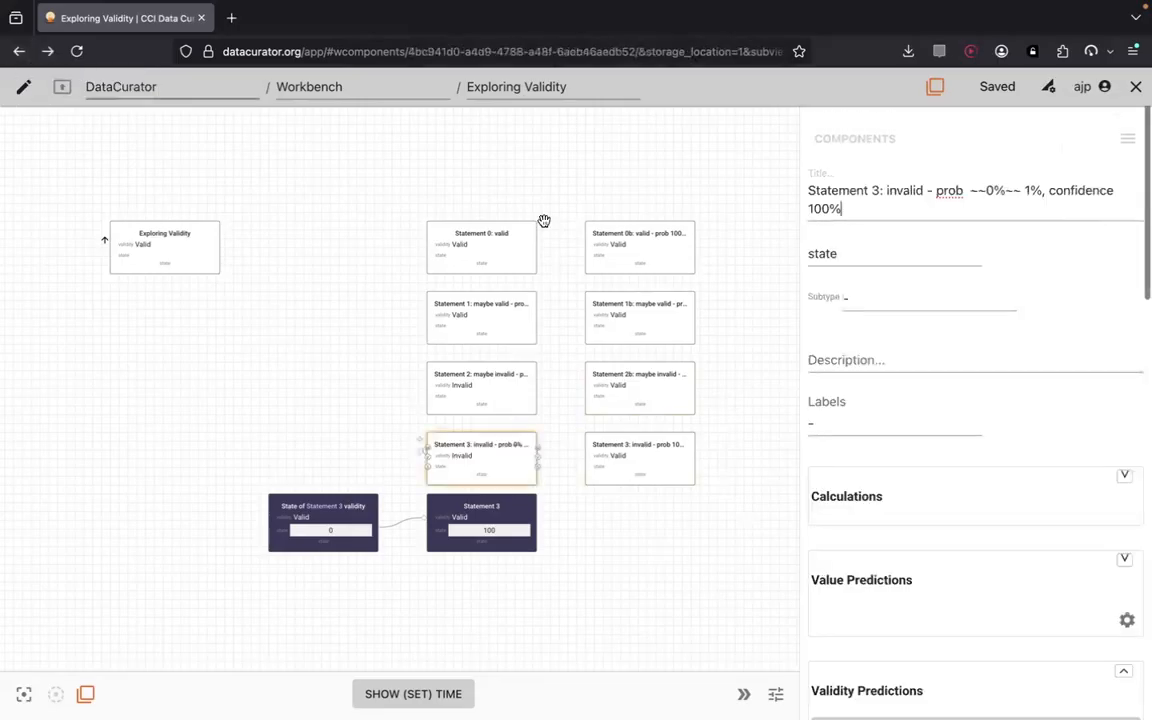
scroll(977, 455, "down", 4)
scroll(980, 457, "down", 1)
double_click(903, 441)
type("1")
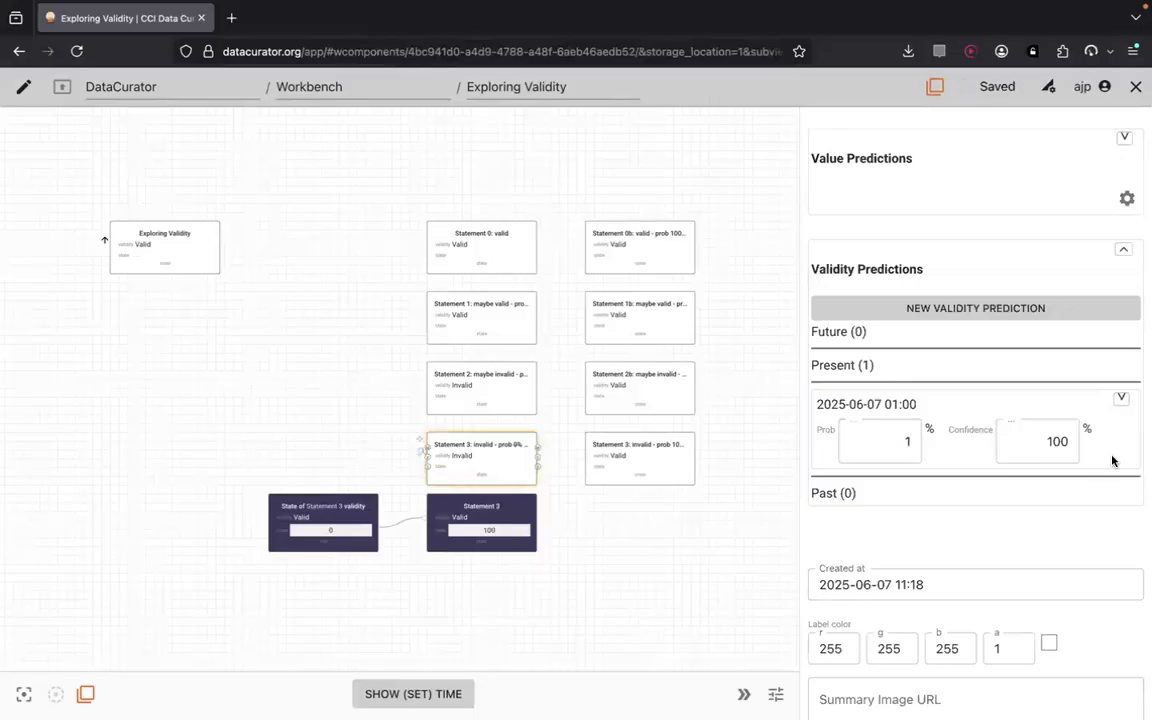
Reopen the display options to review the validity filter and validity formatting settings.
scroll(1020, 345, "up", 5)
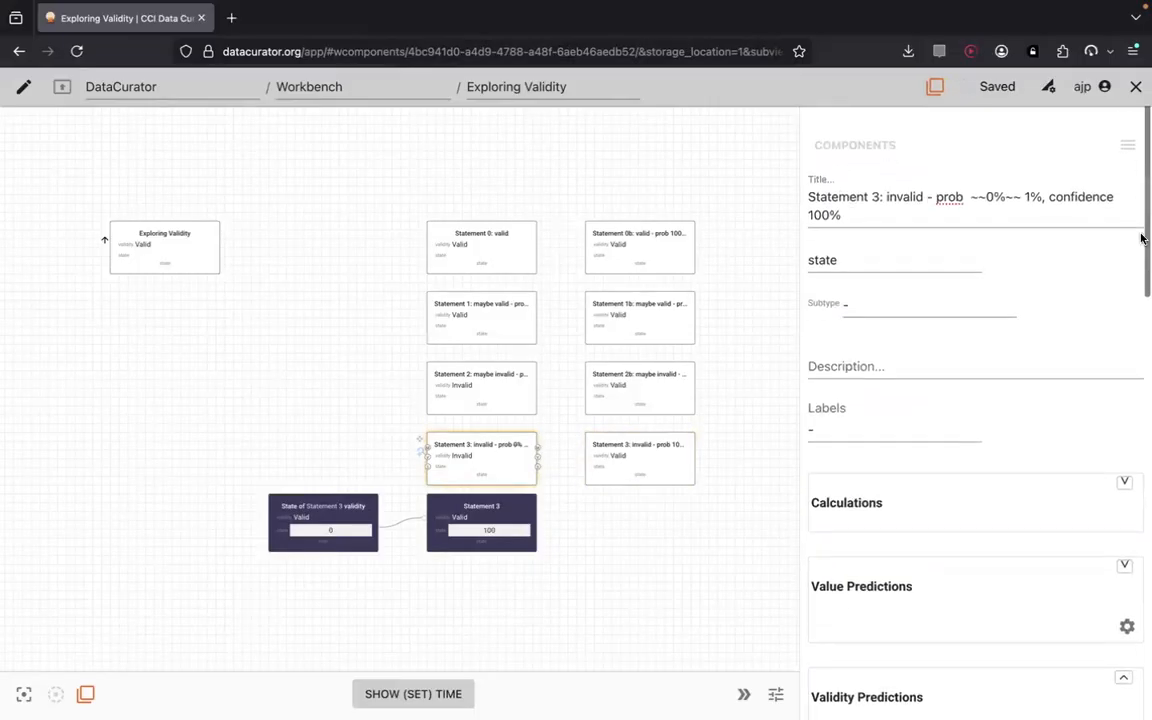
left_click(1122, 138)
left_click(1018, 336)
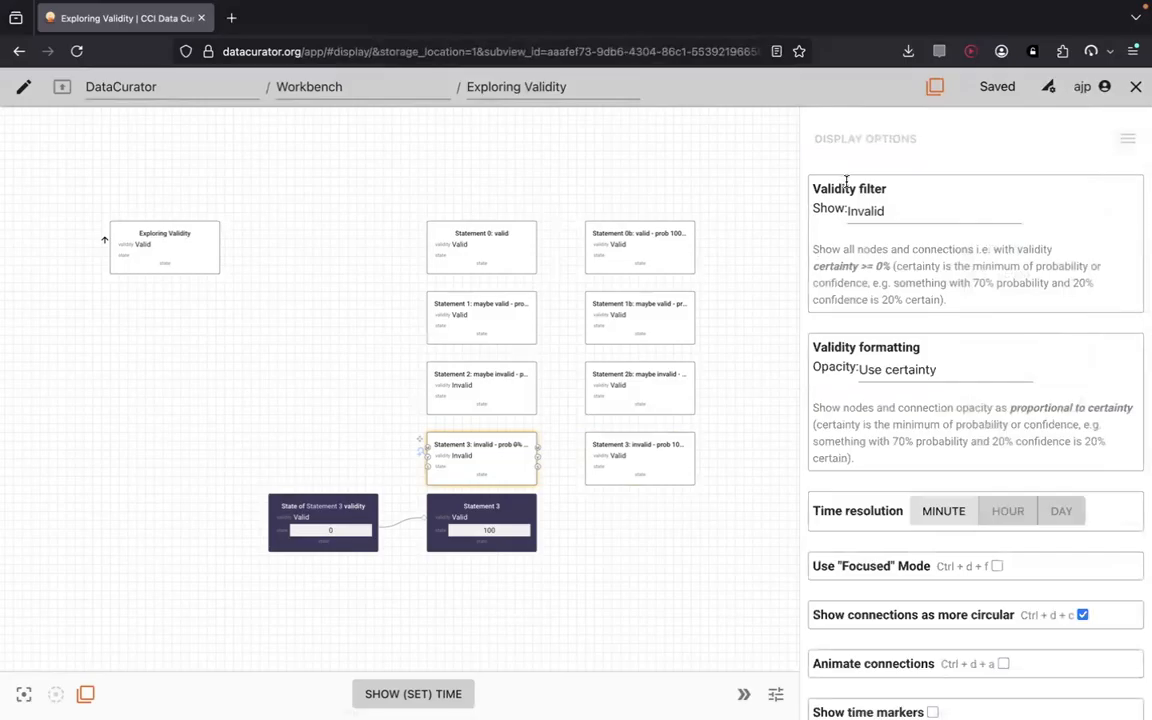
Open the Statement 3 node with 100% probability and examine its title and validity prediction.
left_click(643, 452)
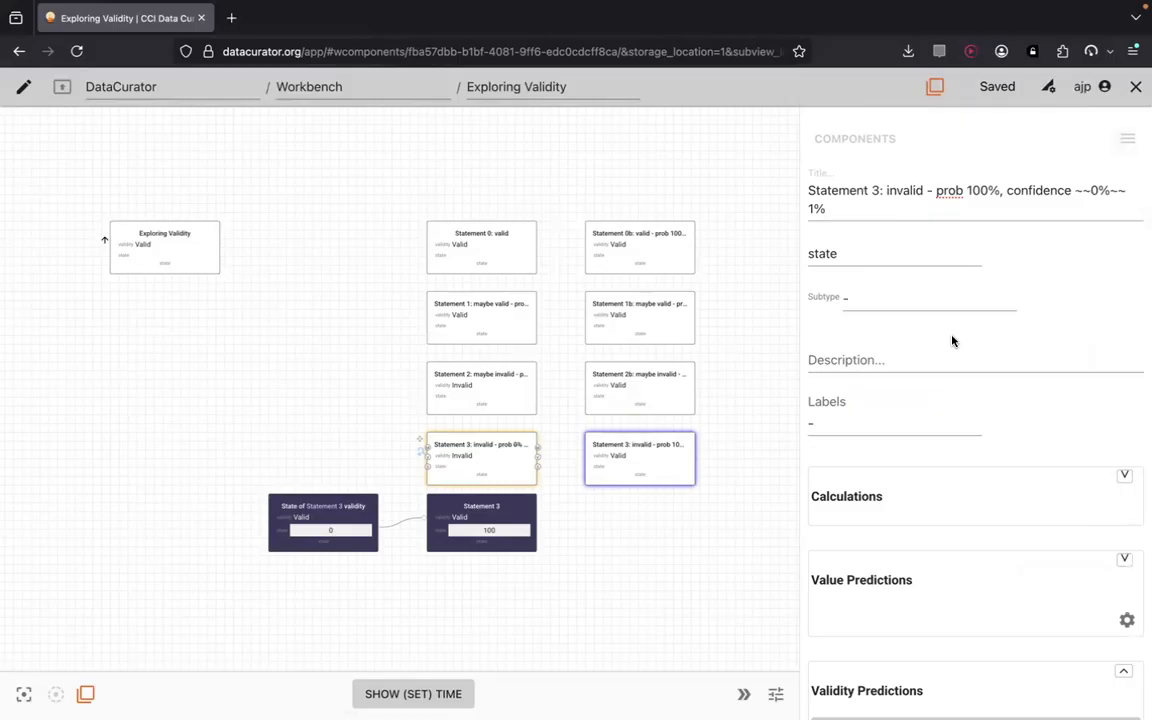
left_click_drag(967, 190, 995, 189)
scroll(1023, 483, "down", 1)
scroll(1022, 485, "down", 5)
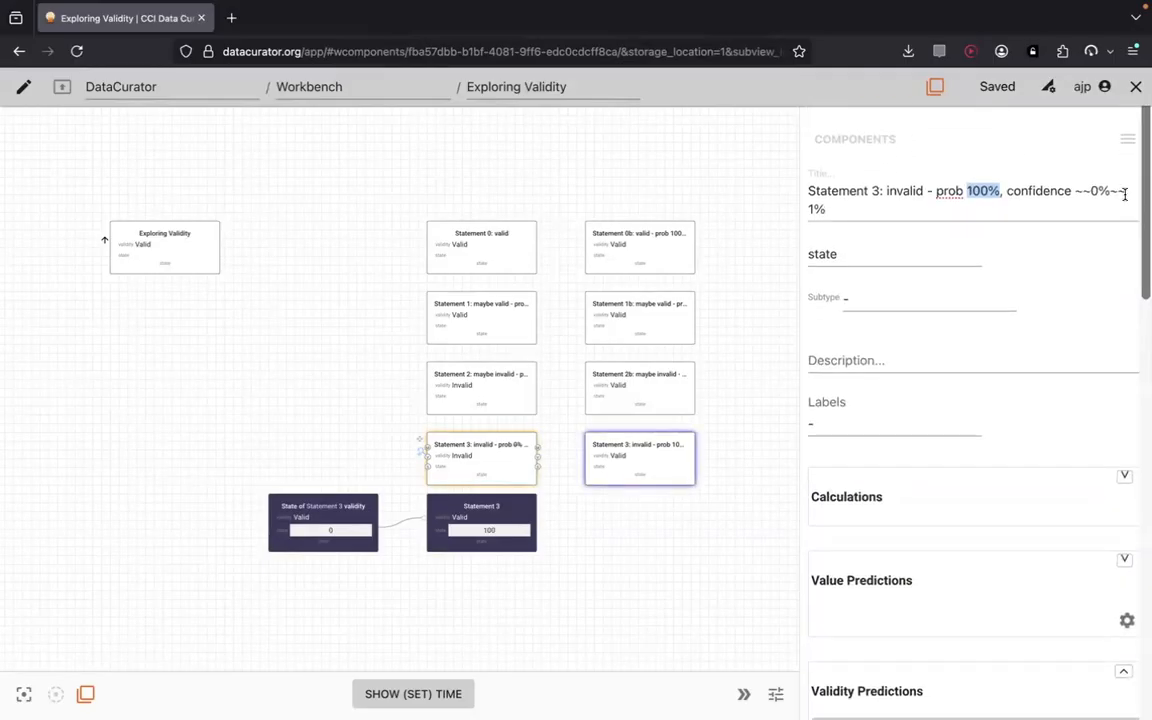
Reopen the display options to review the validity settings and switch the view from editing to presentation mode.
left_click(1127, 156)
left_click(1050, 333)
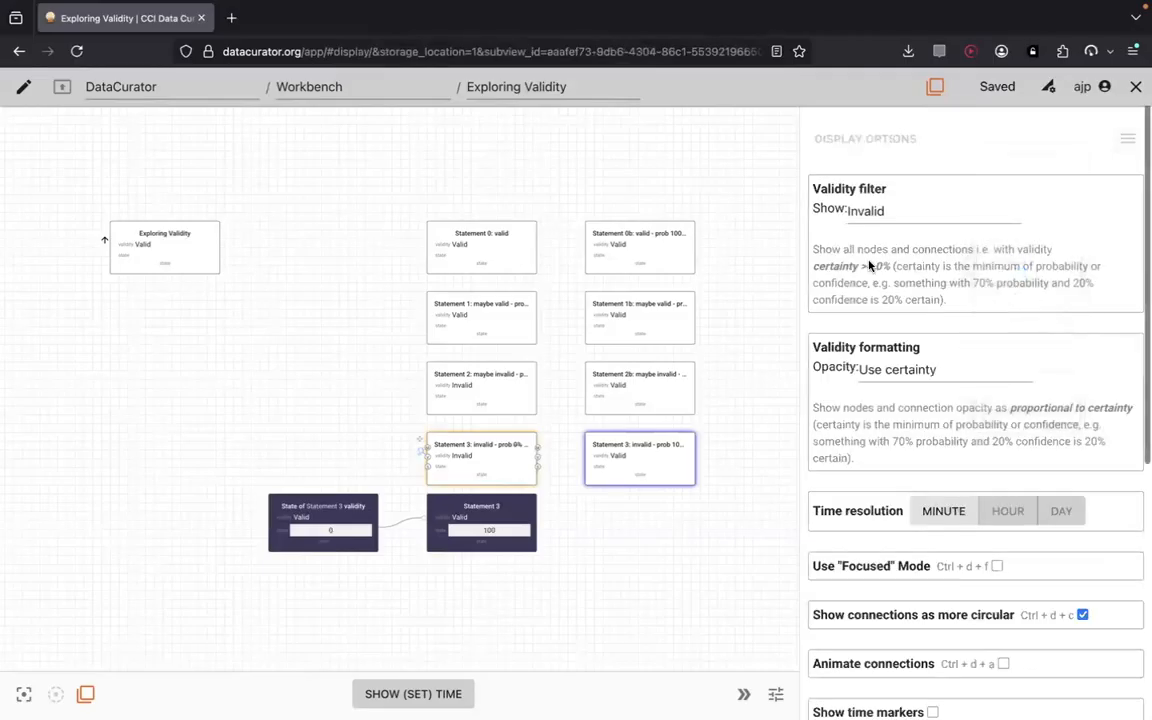
left_click(656, 469)
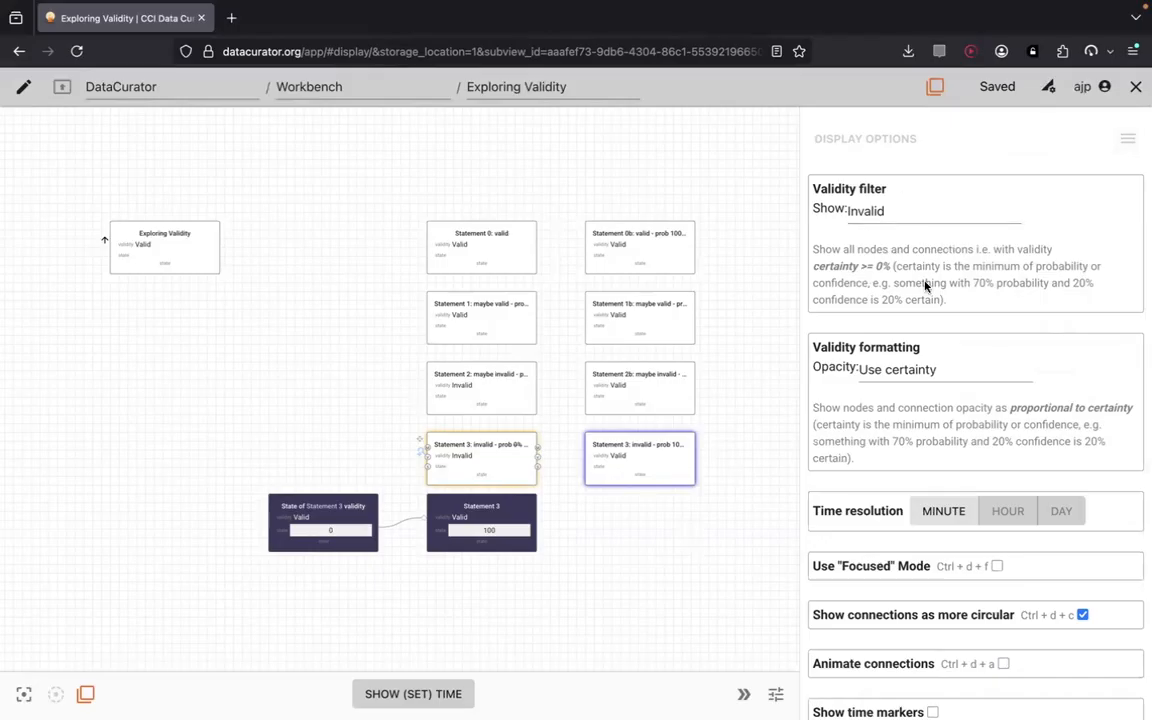
left_click(66, 91)
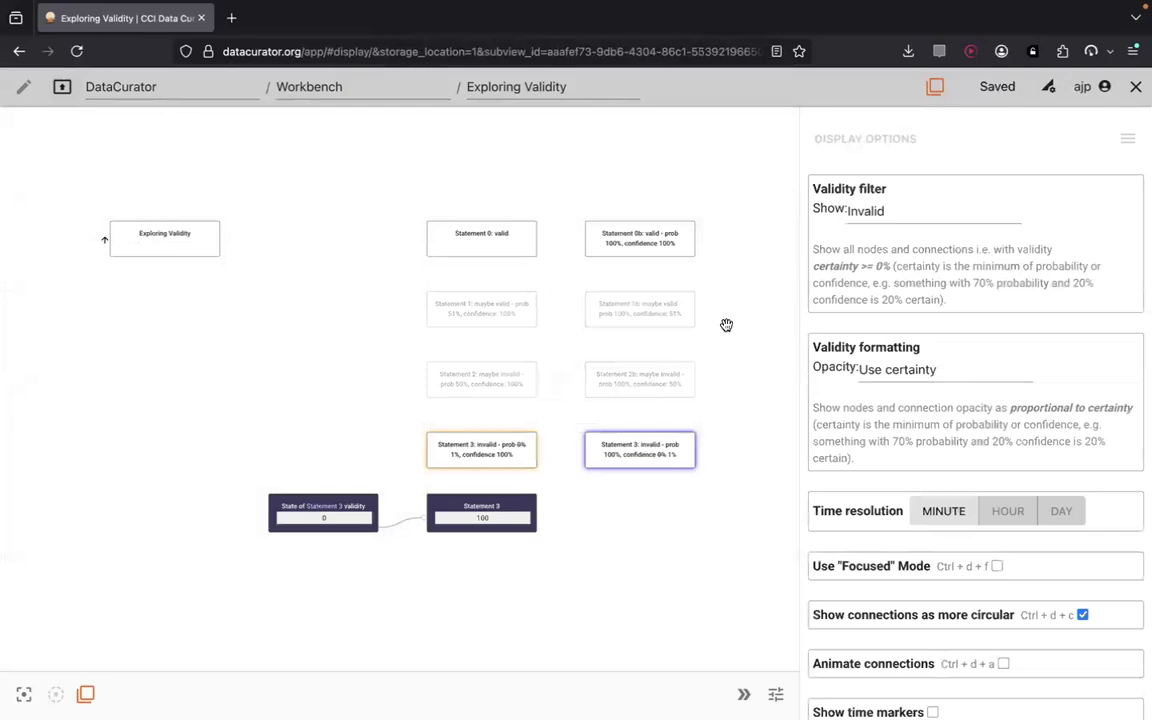
Inspect the validity prediction of the Statement 3 node with 100% probability, and deselect the Statement 3 nodes.
left_click(684, 452)
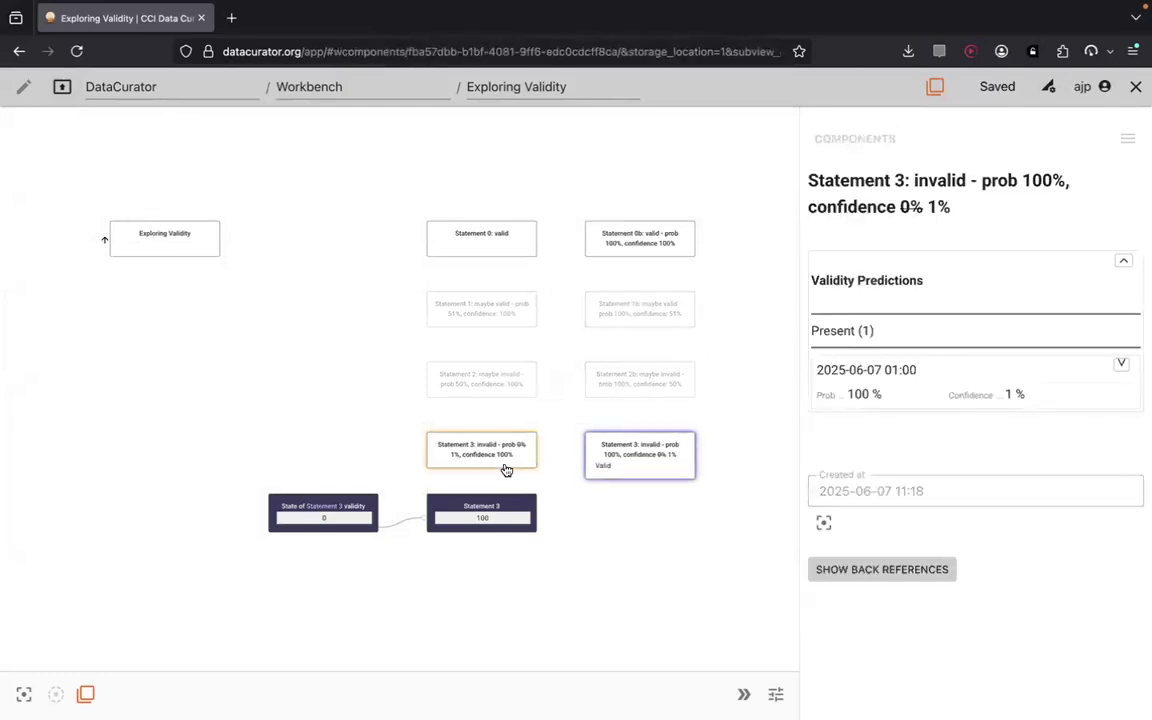
left_click(506, 468)
left_click(504, 452)
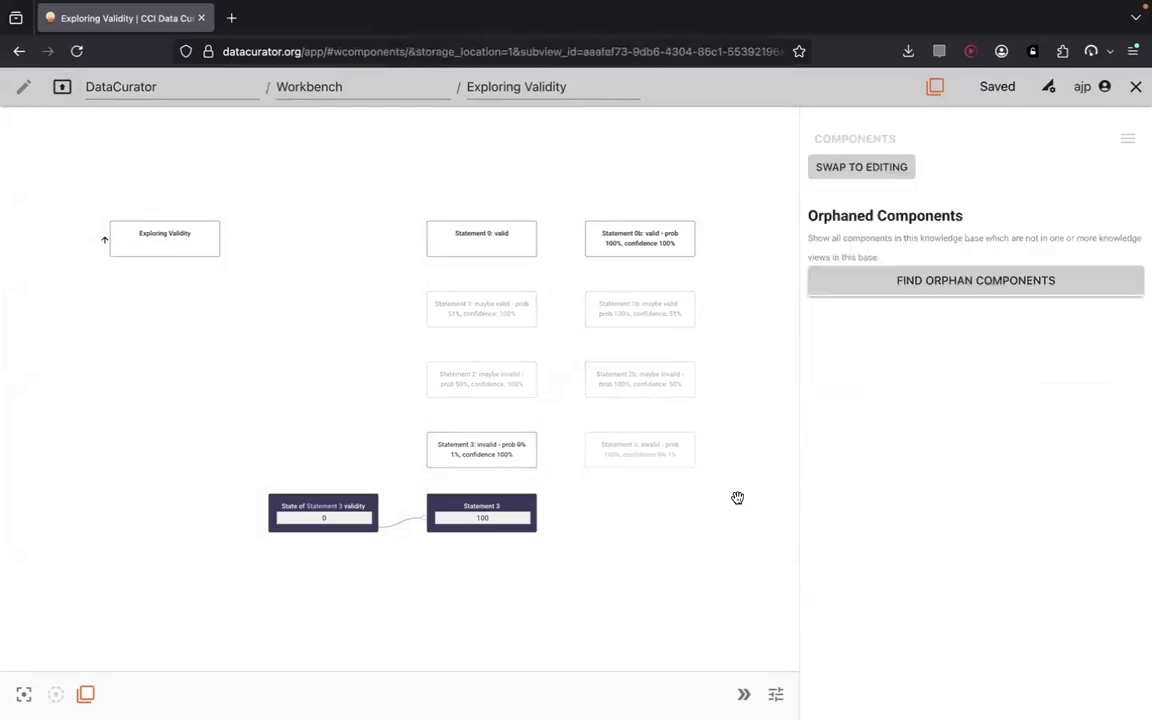
Set the validity filter to Maybe Invalid in the display options.
left_click(1125, 136)
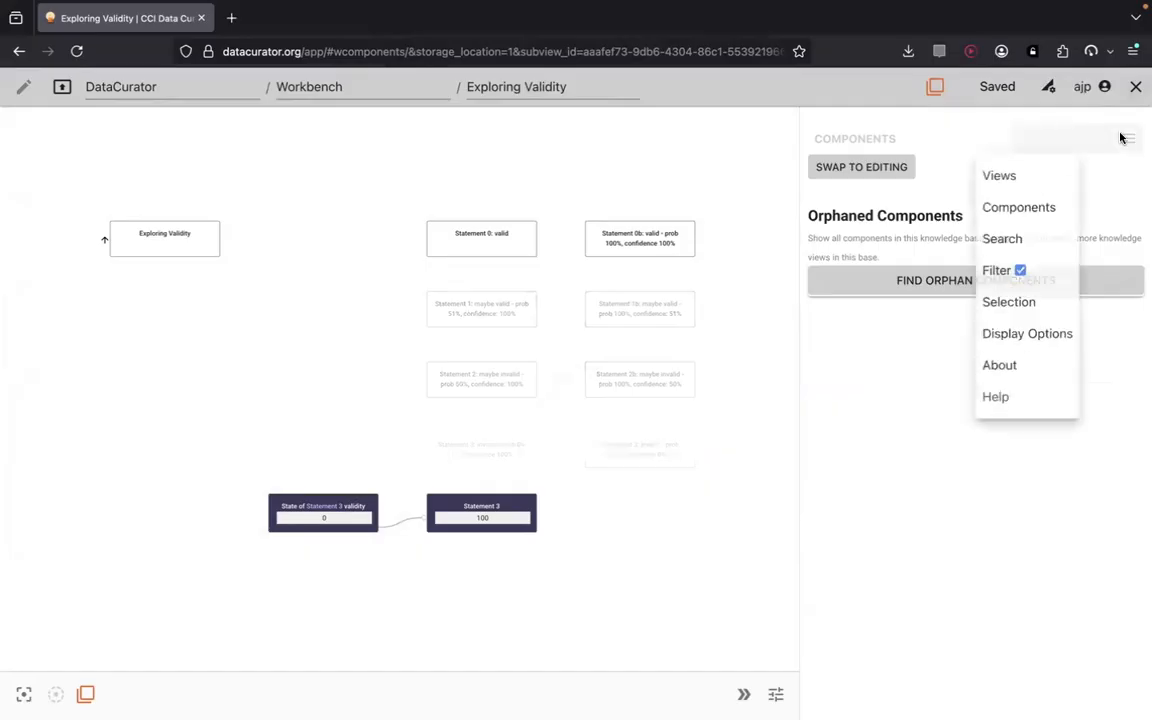
left_click(1030, 330)
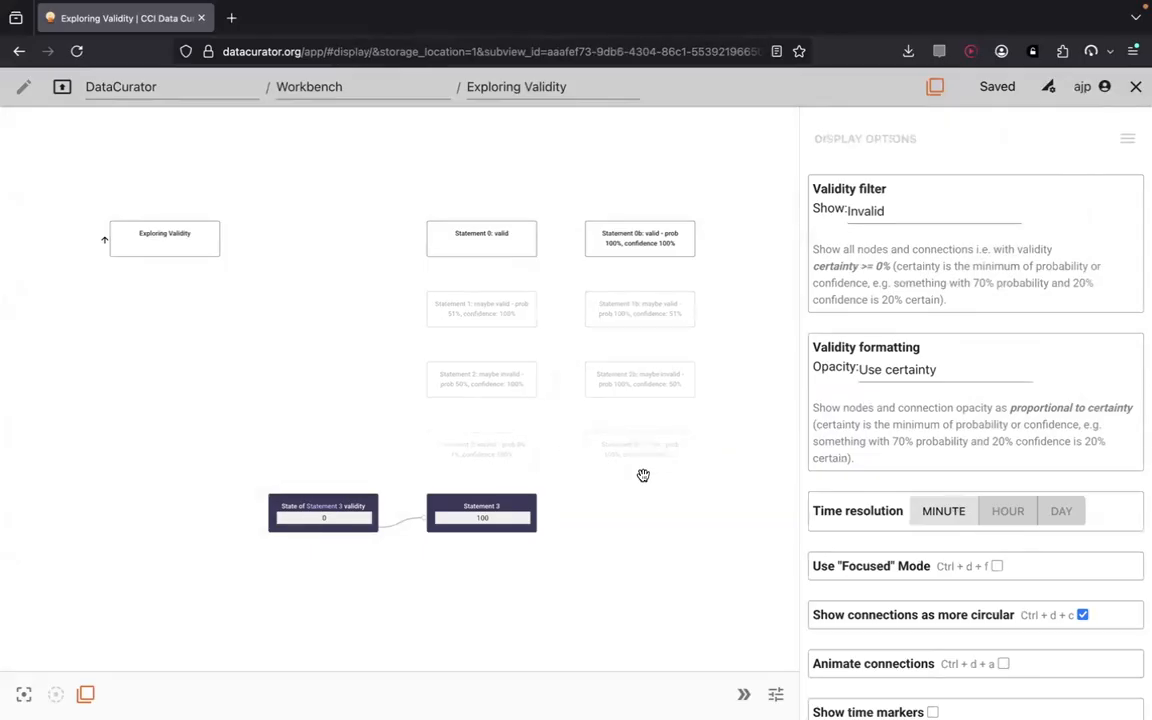
left_click(929, 212)
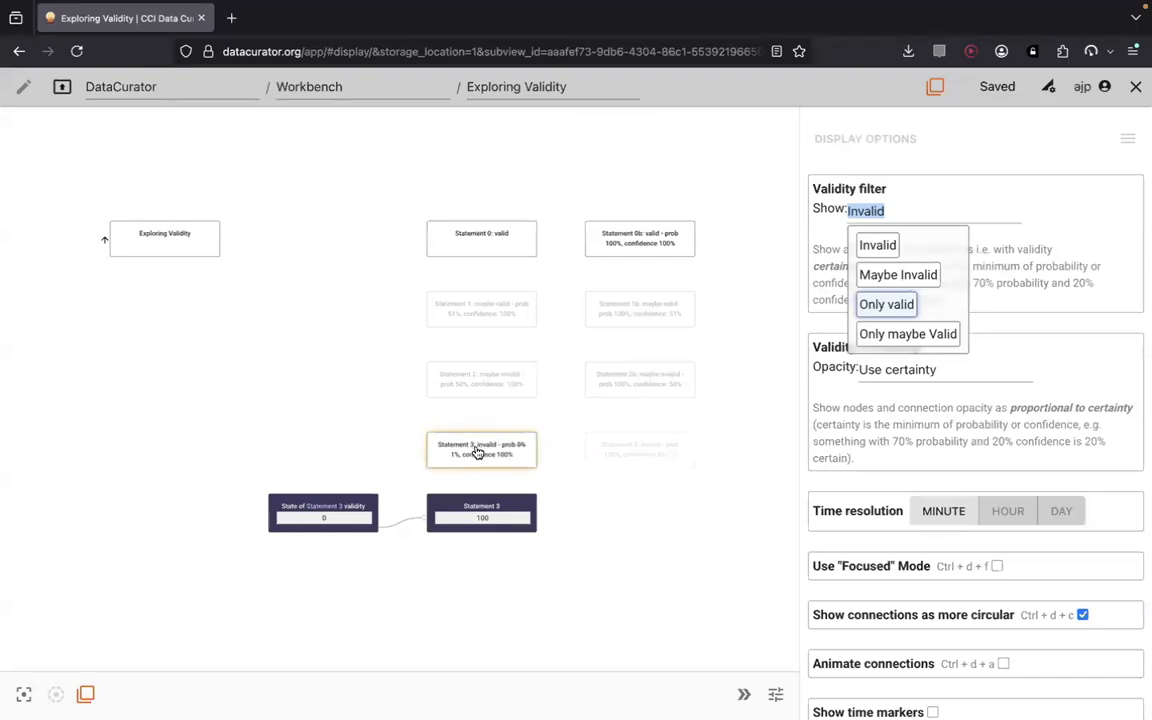
left_click(880, 277)
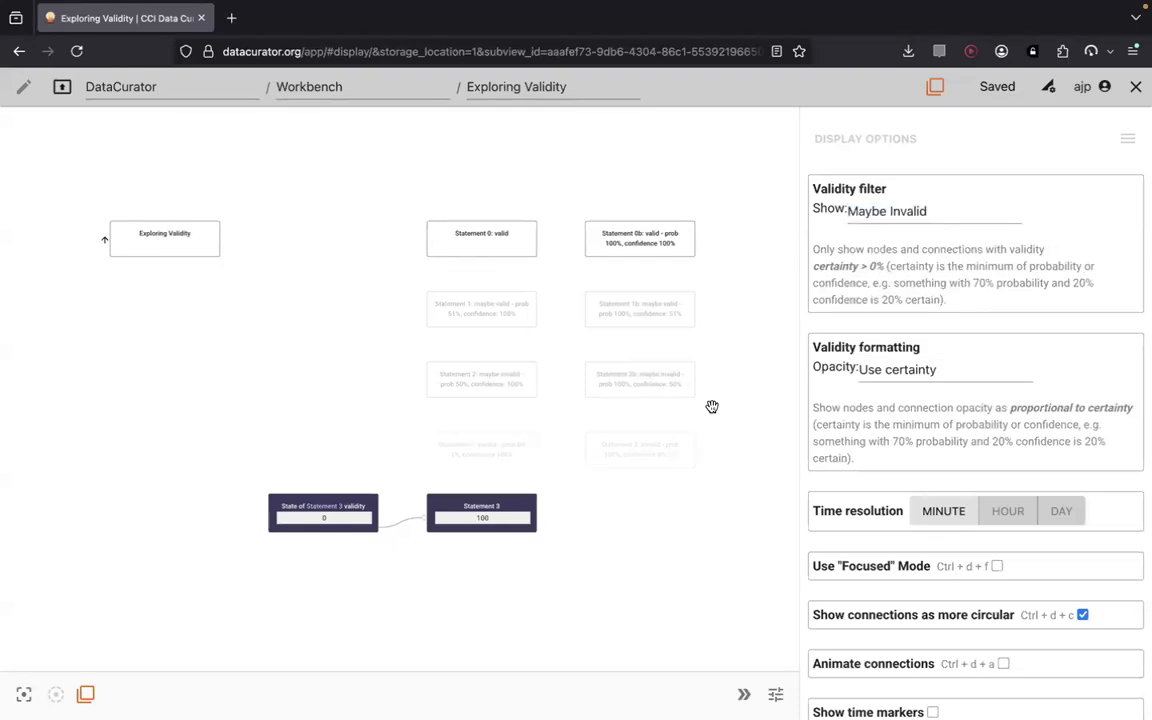
left_click(913, 211)
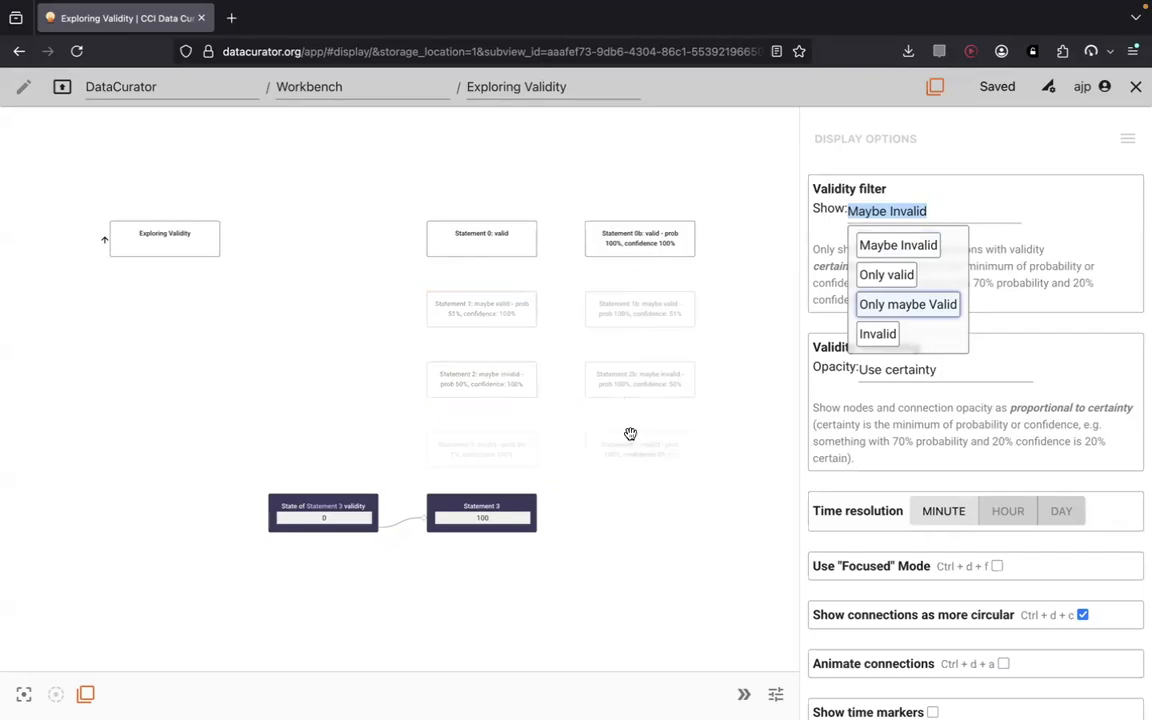
Retitle the Statement 2b node as "Statement 2b: valid but maybe not - prob 100%, confidence: 50%".
left_click(660, 374)
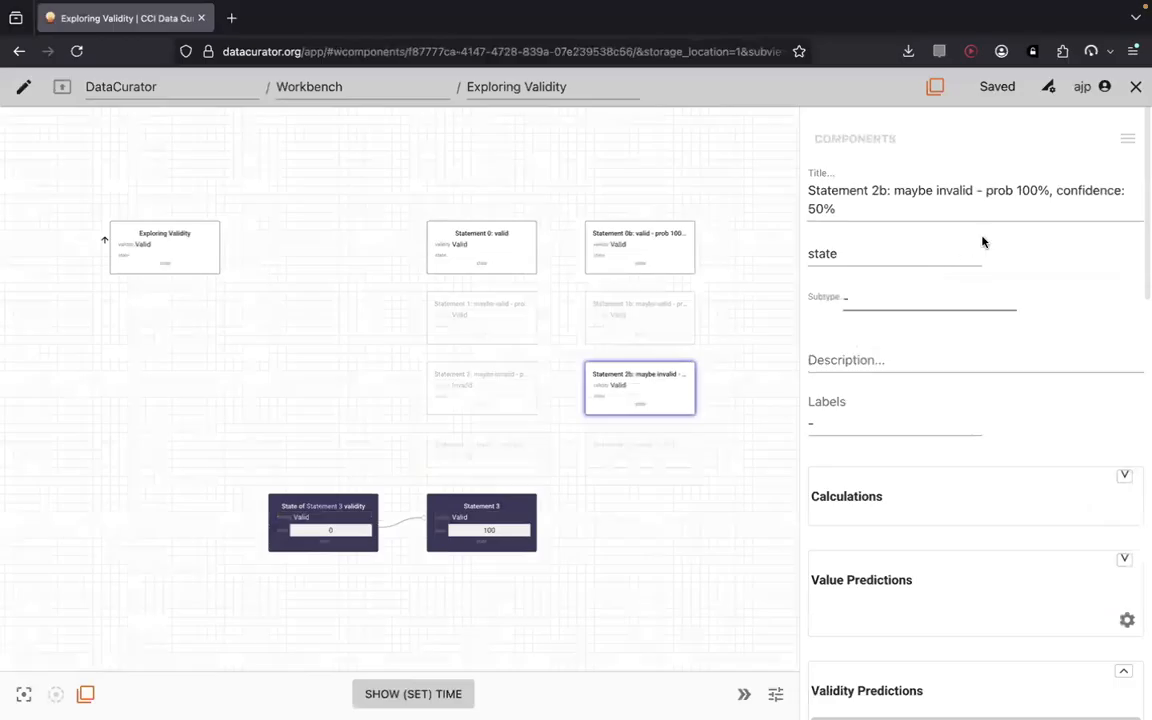
key("Right")
key("Right")
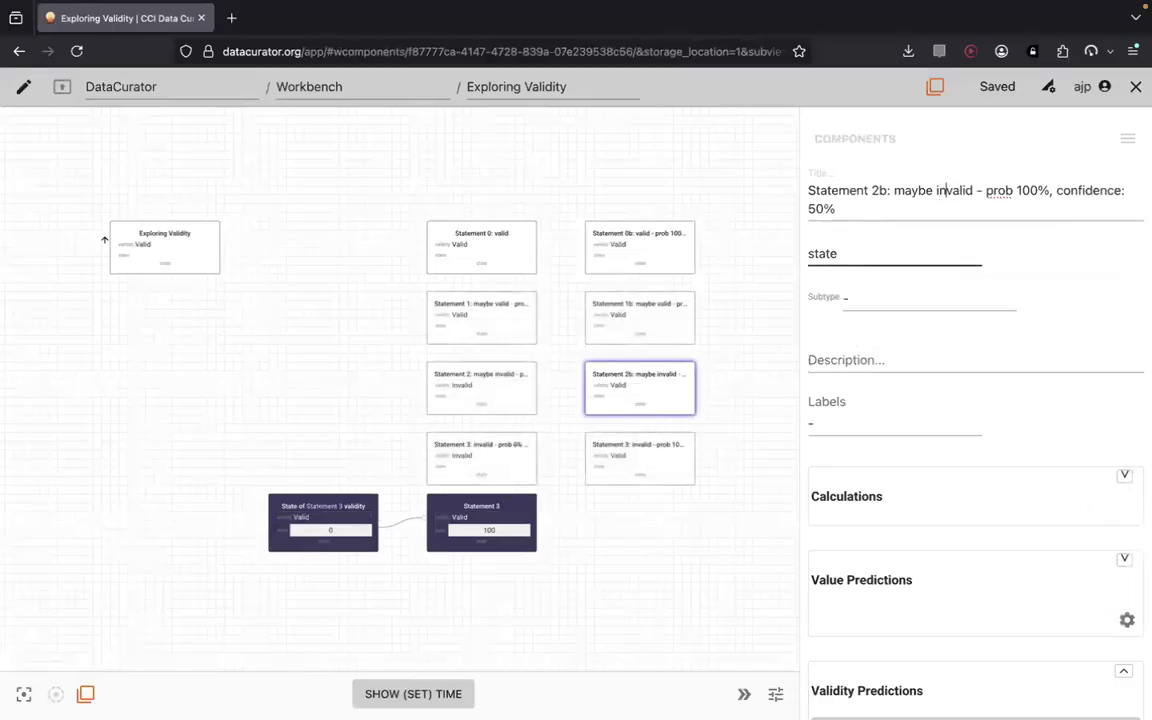
key("ctrl+shift+Left")
key("ctrl+shift+Left")
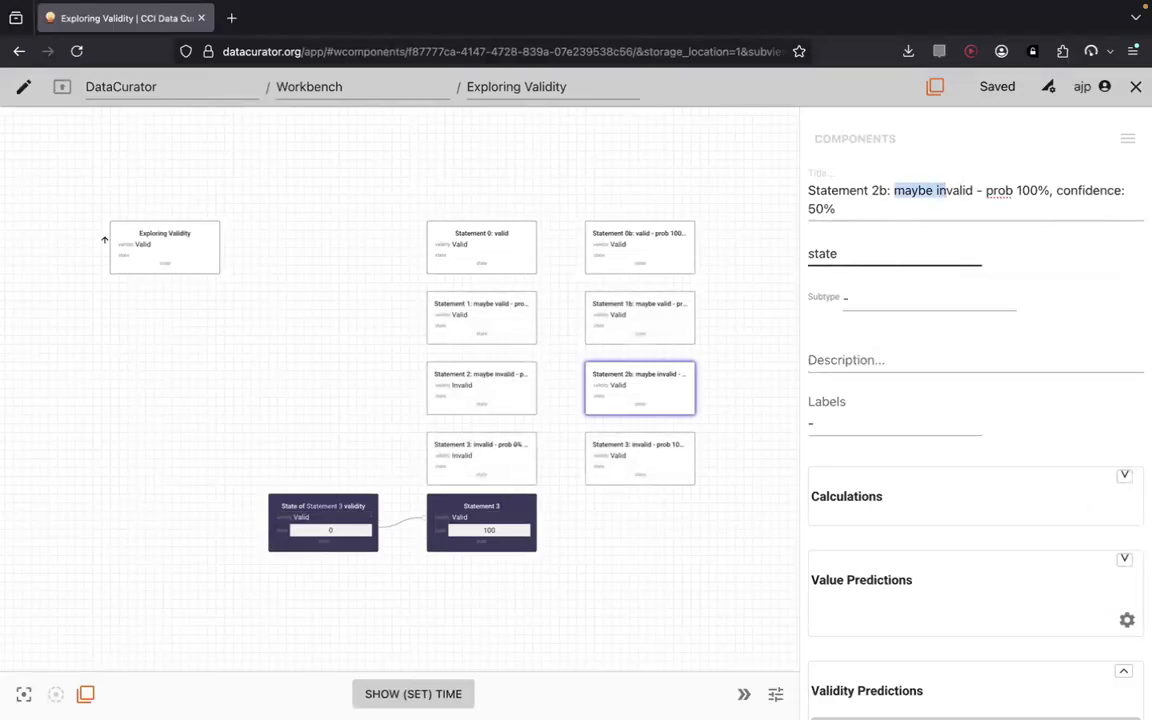
key("BackSpace")
left_click(920, 191)
type("but maybe")
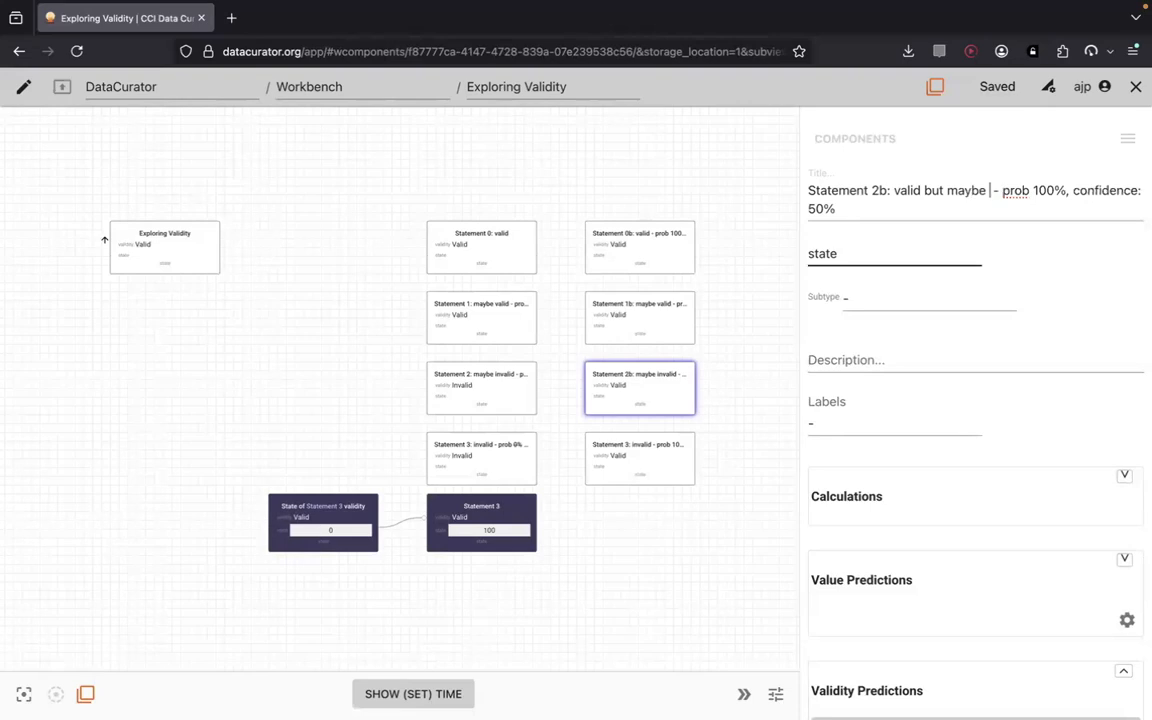
type(" not")
key("ctrl+shift+Left")
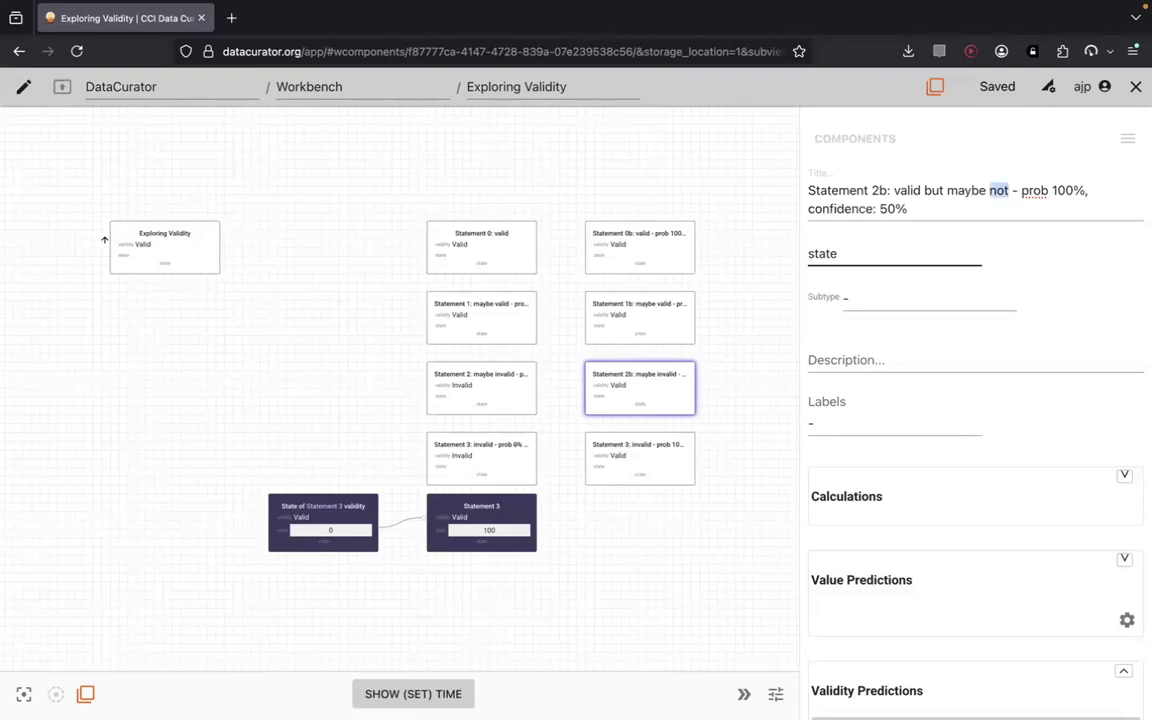
key("ctrl+shift+Left")
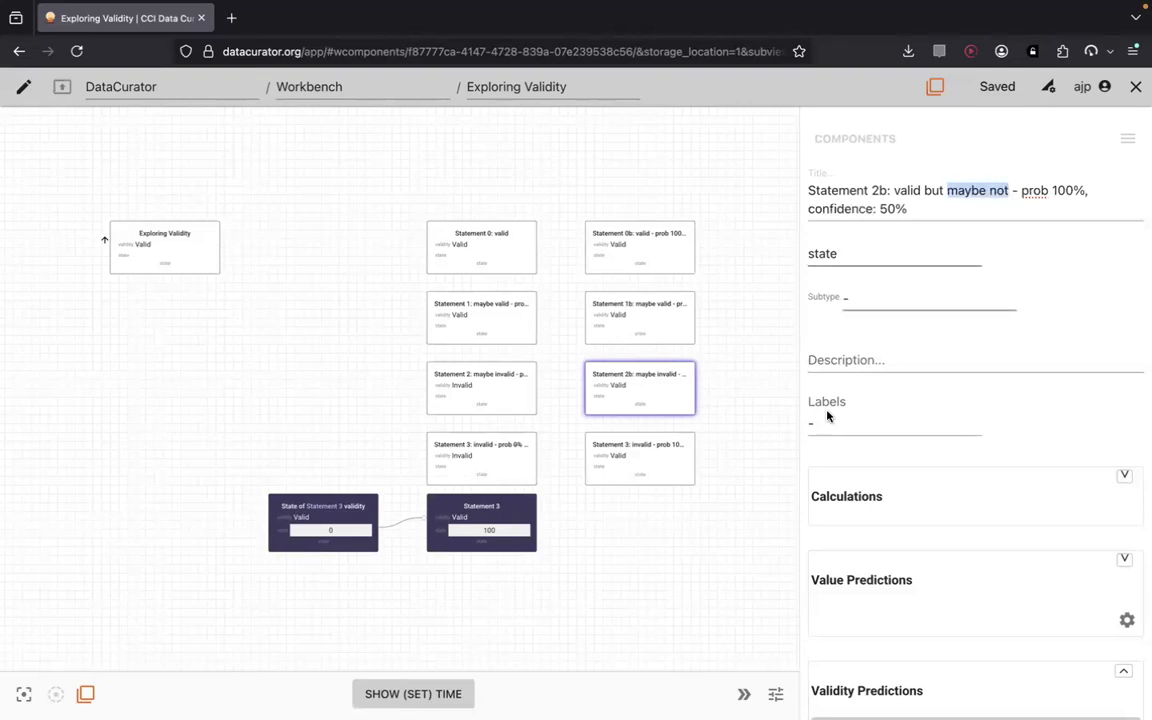
Retitle the Statement 1b node as "Statement 1b: valid and maybe true - prob 100%, confidence: 51%".
left_click(661, 326)
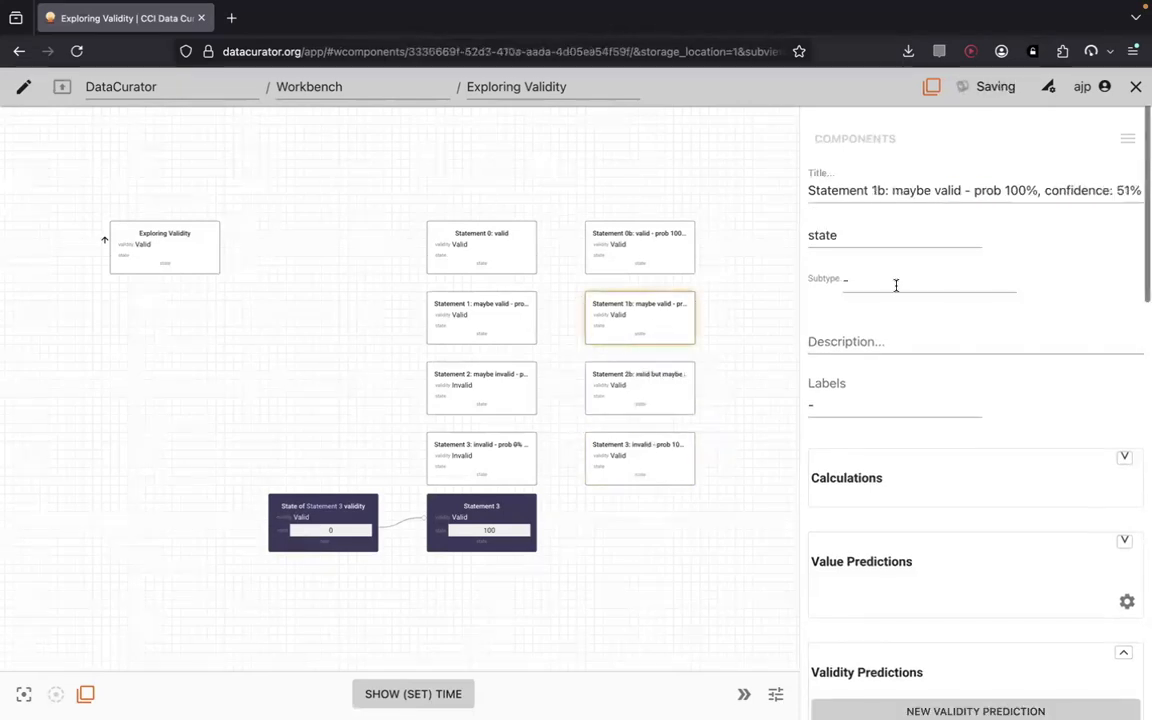
left_click(933, 192)
key("ctrl+BackSpace")
key("ctrl+Right")
type("and maybe")
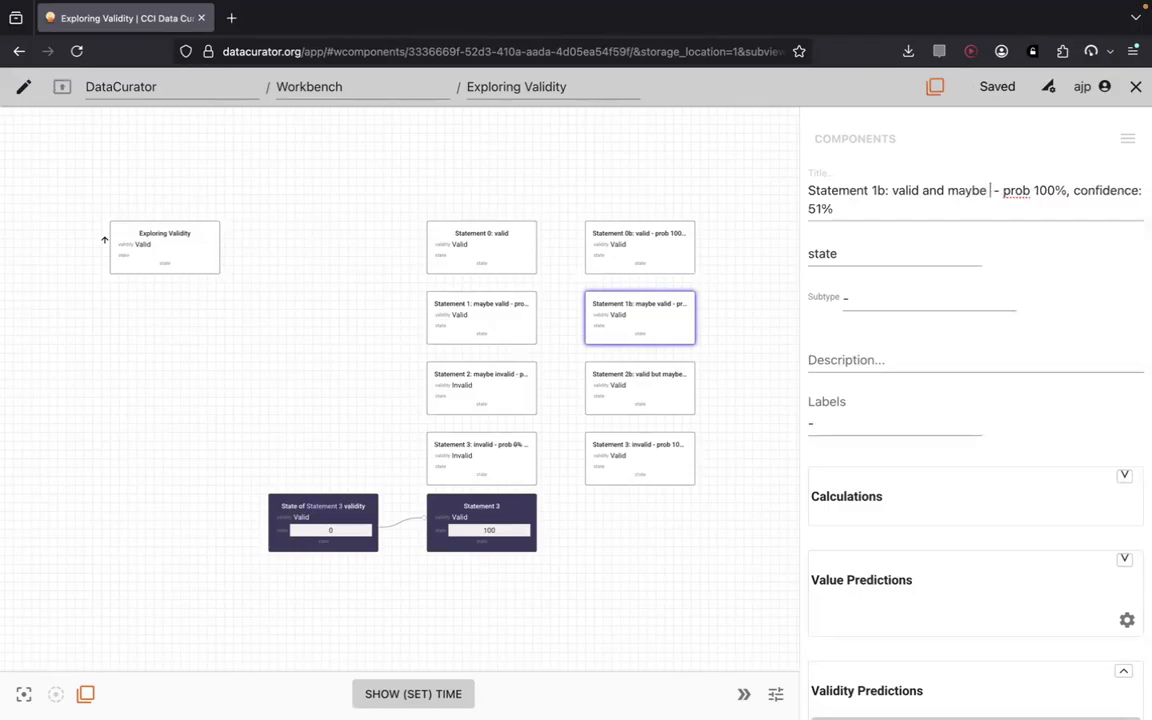
type(" true")
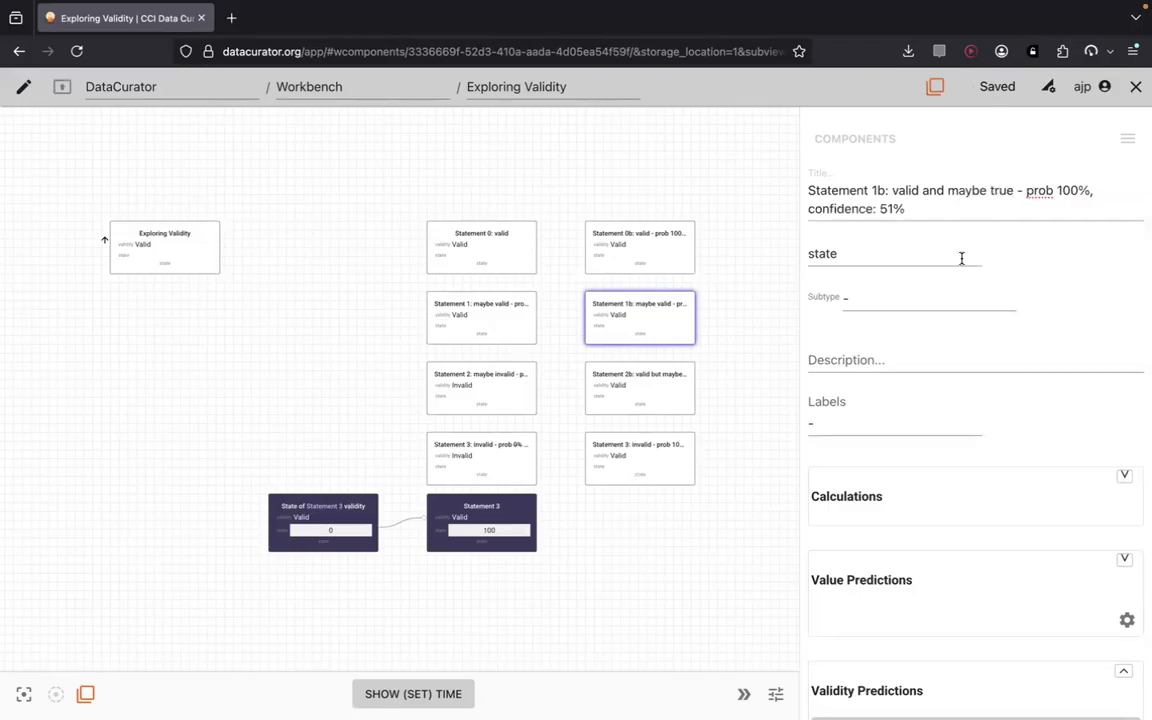
Replace "invalid" with "valid but not confidence" in the title of the Statement 3 node with 100% probability, and deselect the node.
left_click(658, 454)
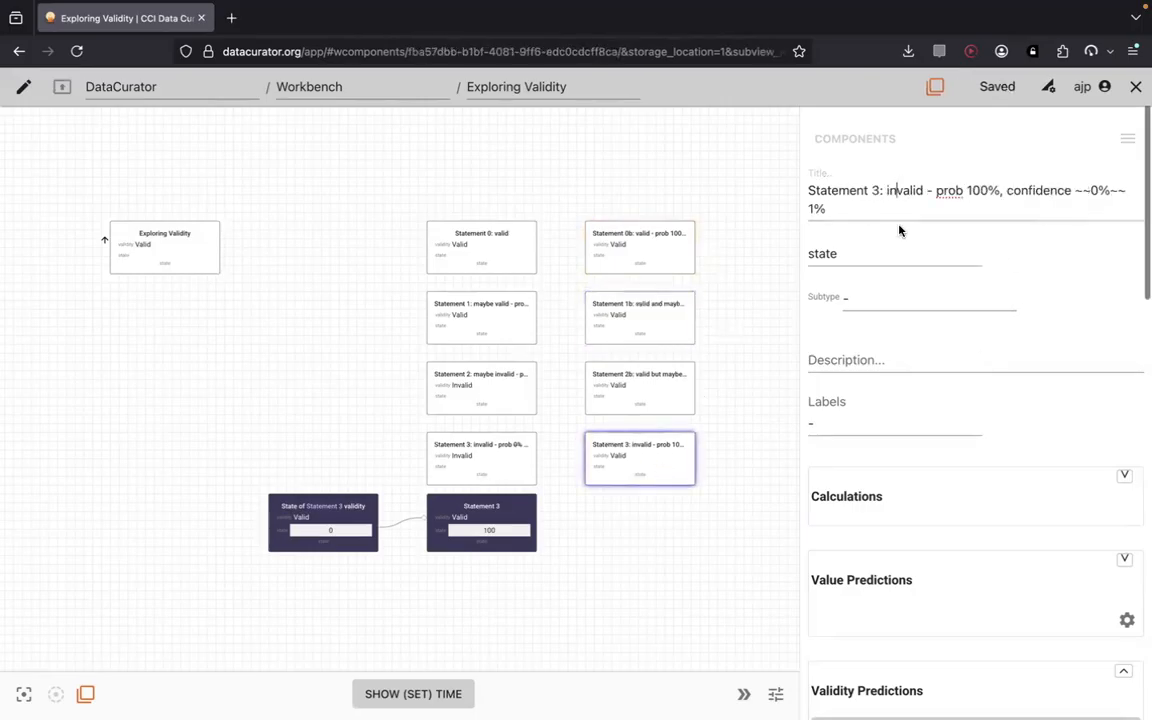
left_click(887, 190)
key("BackSpace")
key("alt+Right")
type("but not ")
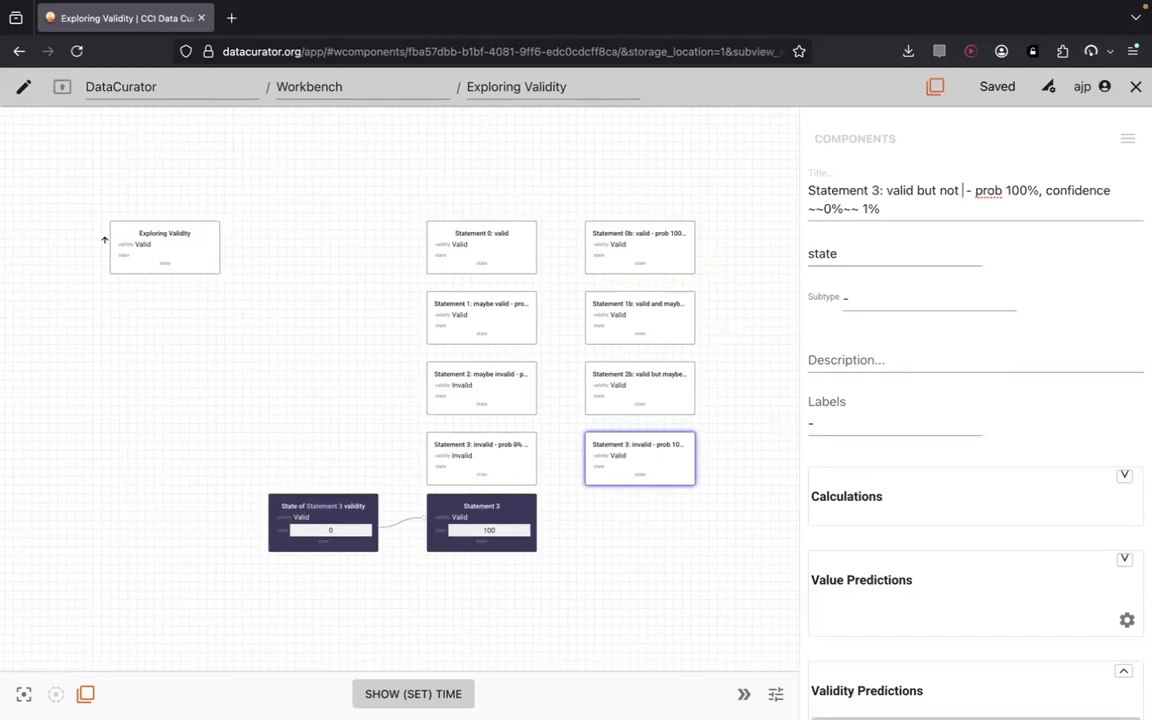
type("confidence")
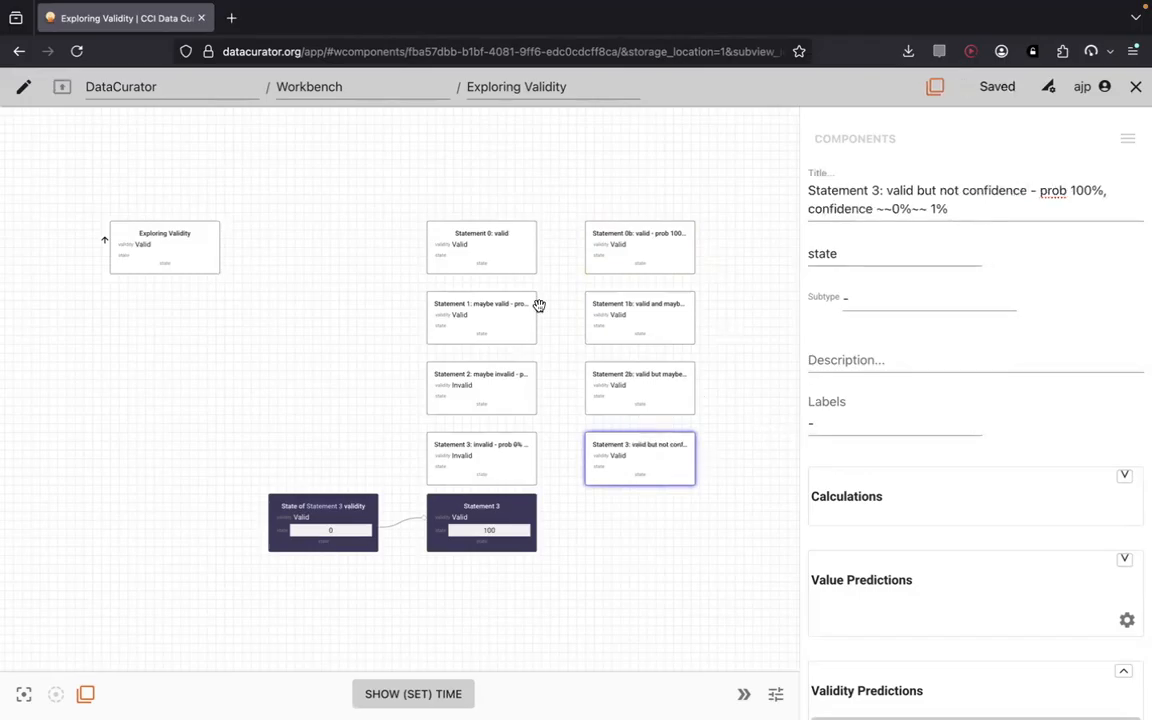
left_click(707, 442)
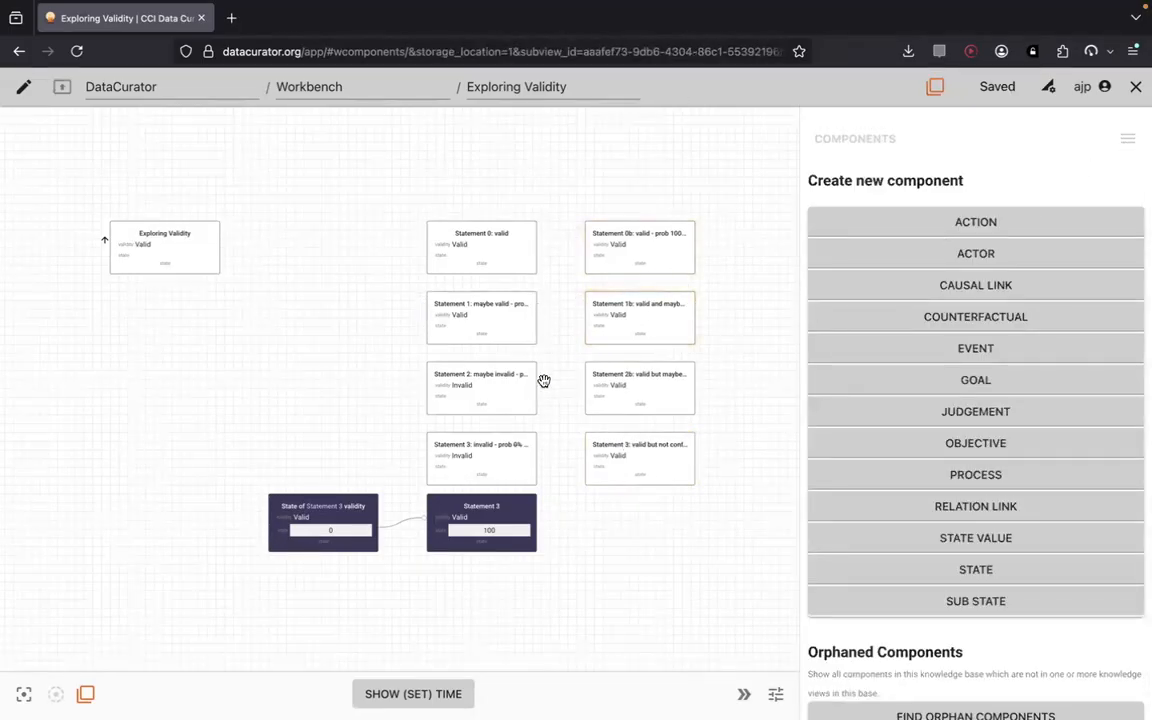
Return to presentation mode and set the validity filter to Only maybe Valid in the display options.
left_click(1128, 137)
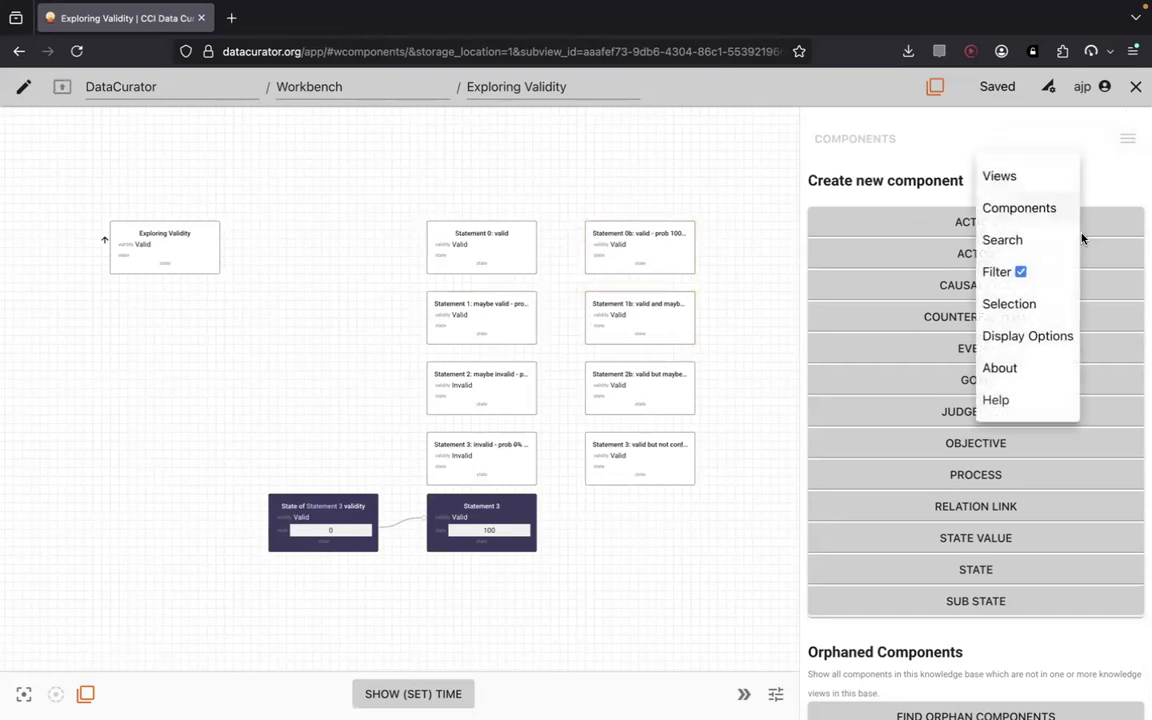
left_click(1012, 340)
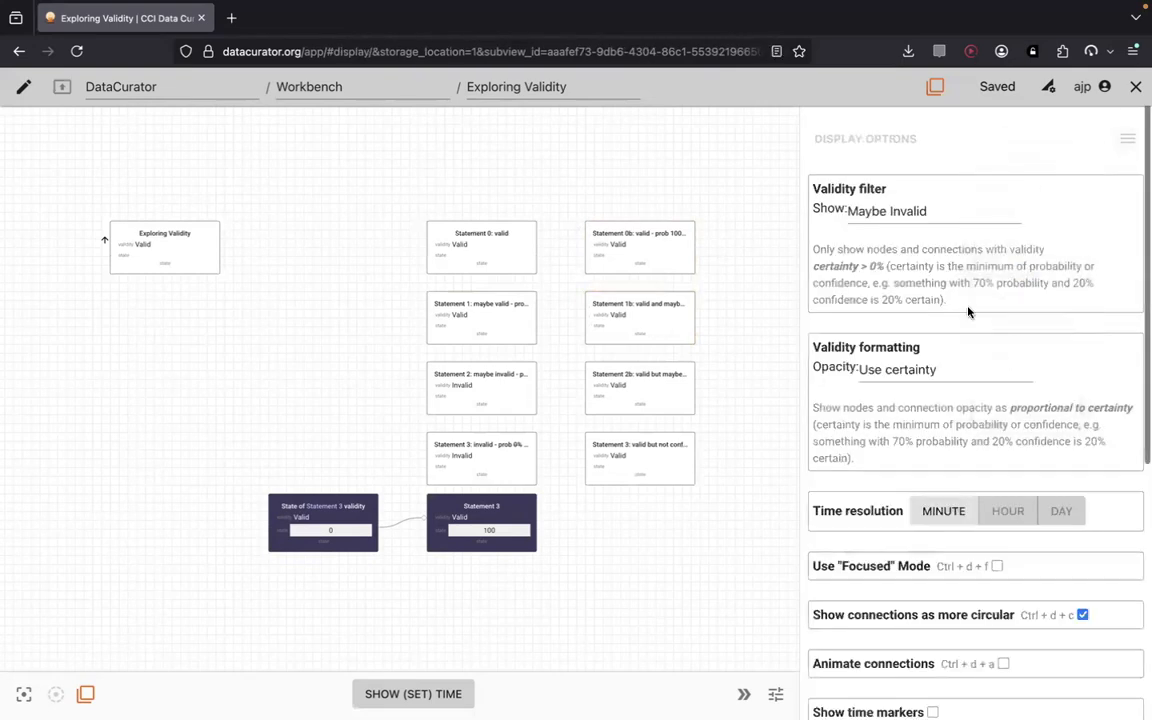
left_click(62, 88)
left_click(878, 208)
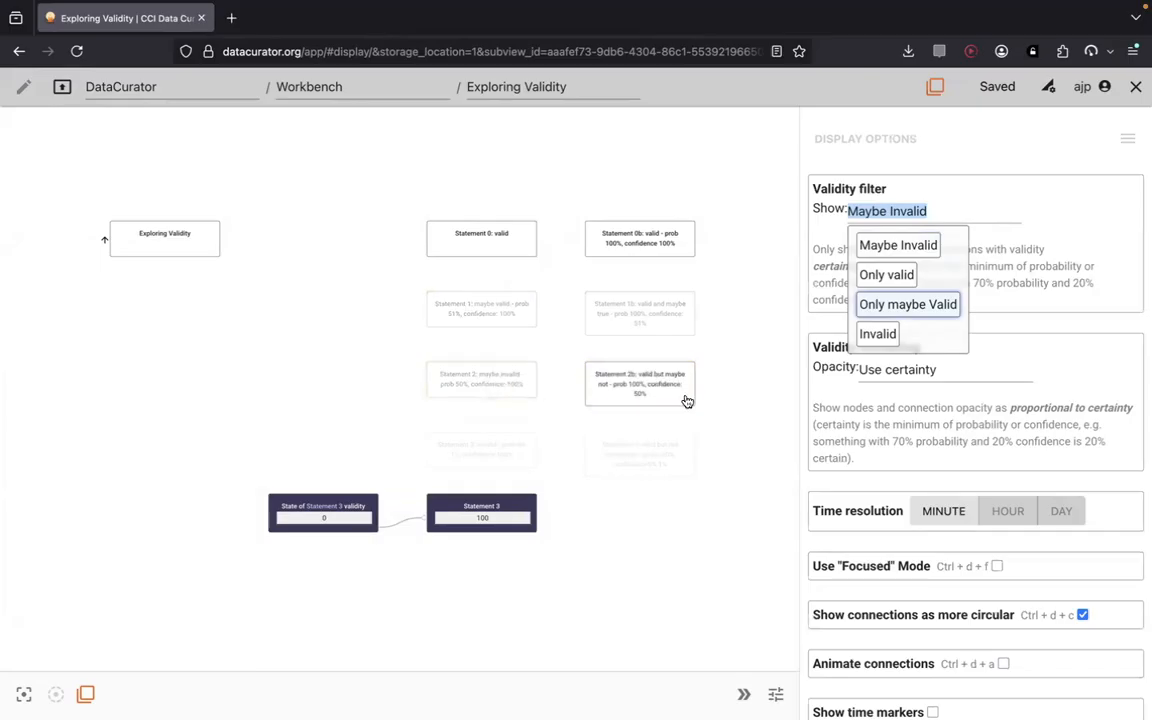
left_click(944, 306)
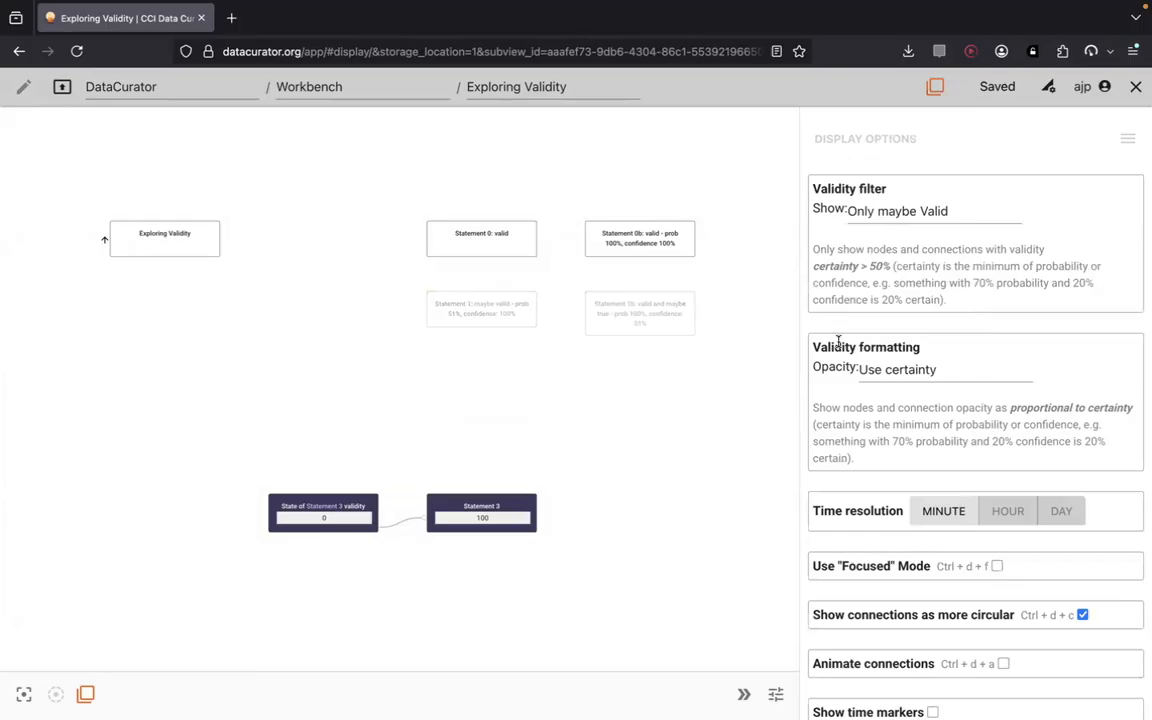
Try the Only valid setting of the validity filter and switch the filter back to Invalid.
double_click(838, 190)
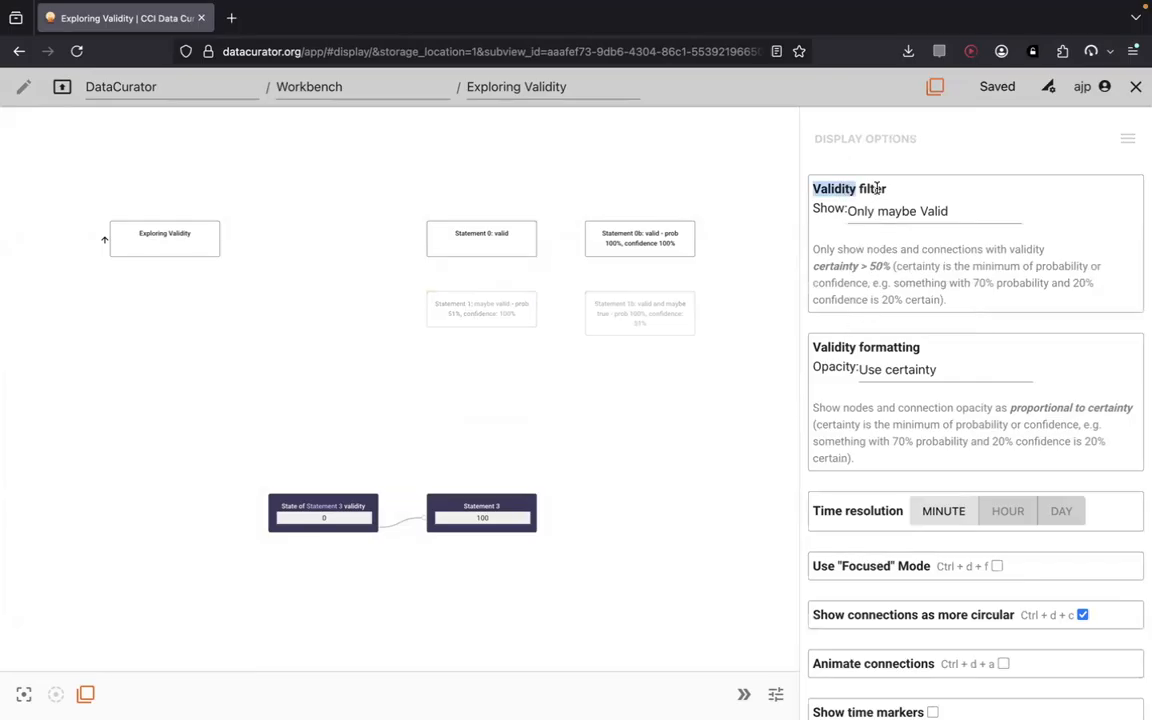
left_click(937, 209)
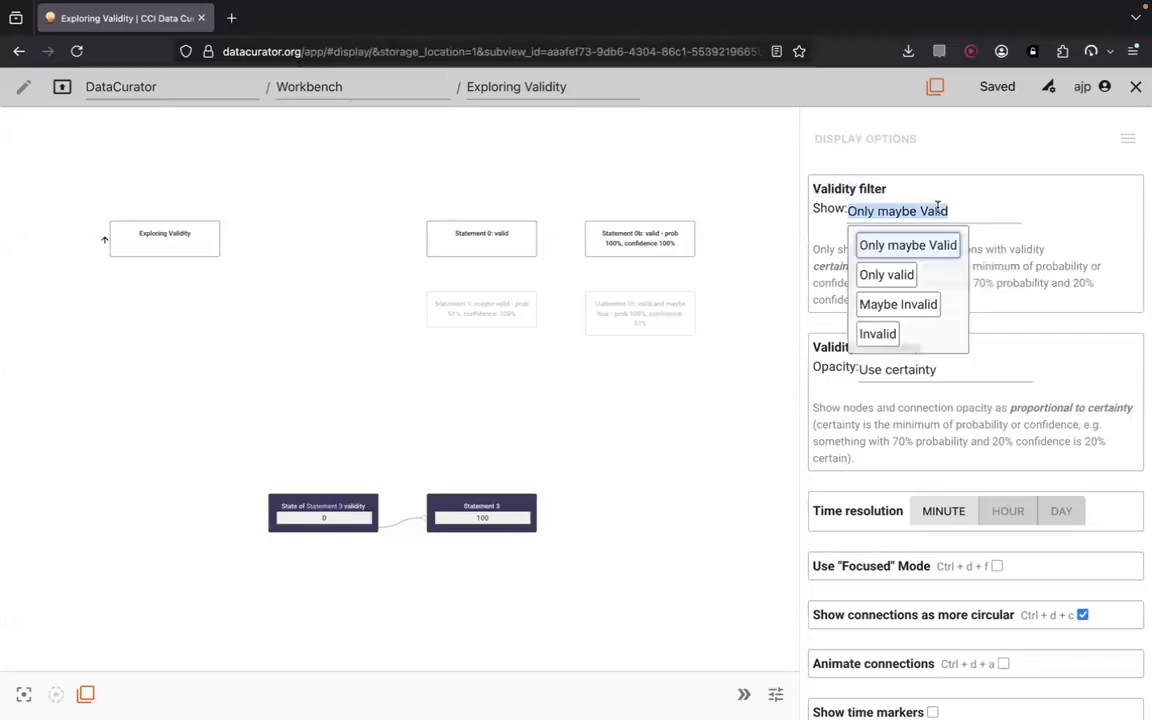
left_click(903, 275)
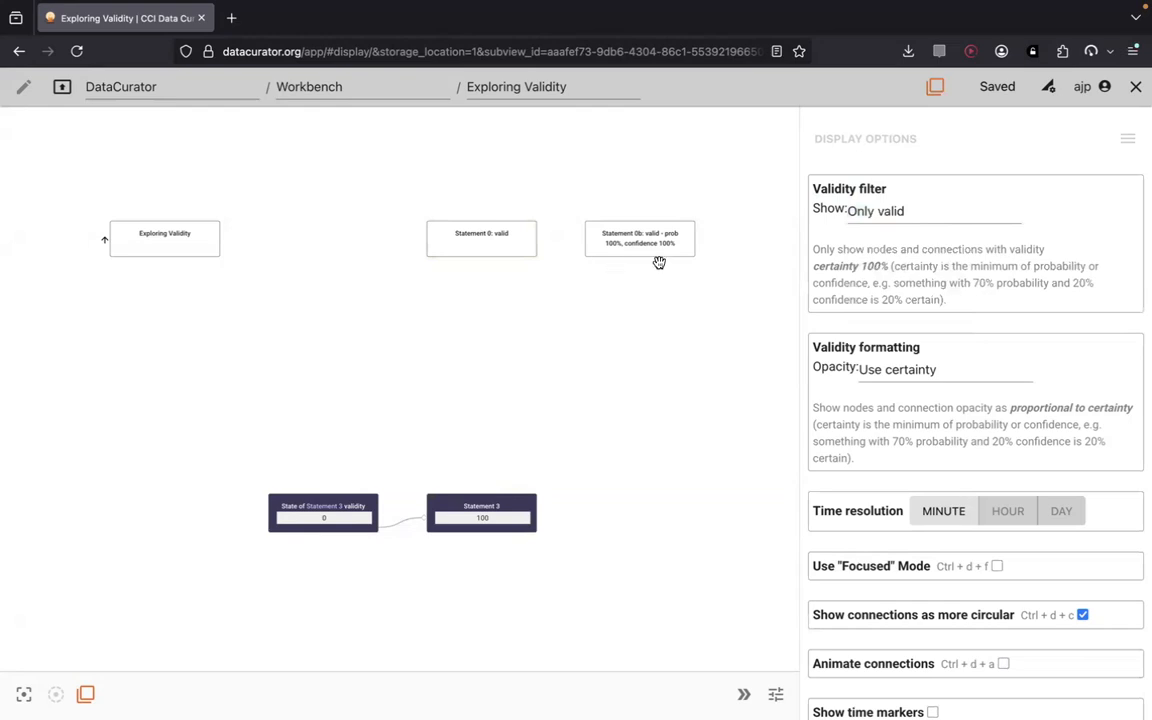
left_click(862, 214)
left_click(877, 334)
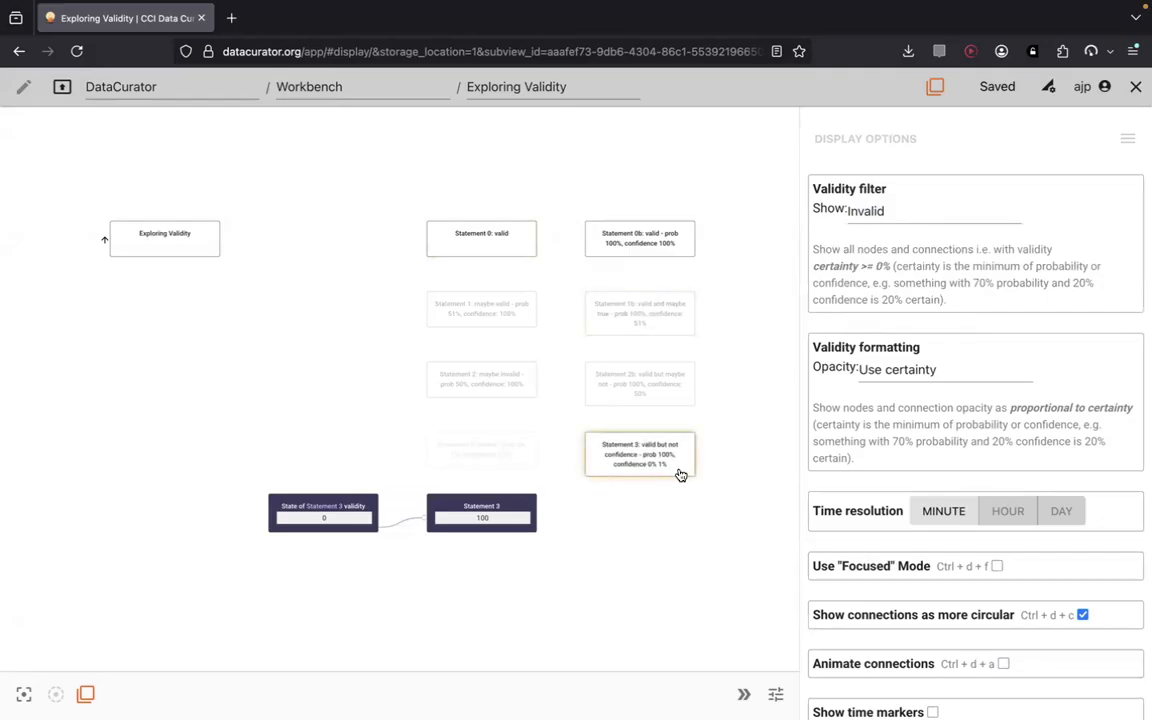
Try the Always 100% opacity for validity formatting and change it to Use certainty (opacity >= 50%).
left_click(929, 362)
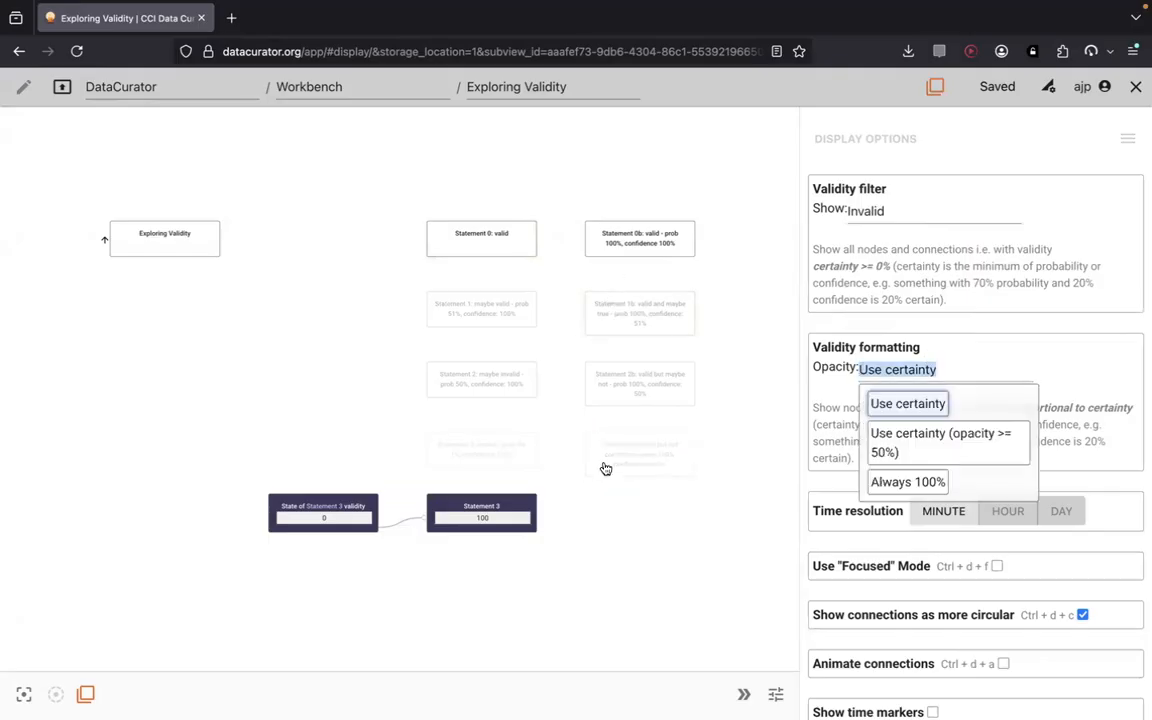
left_click(892, 483)
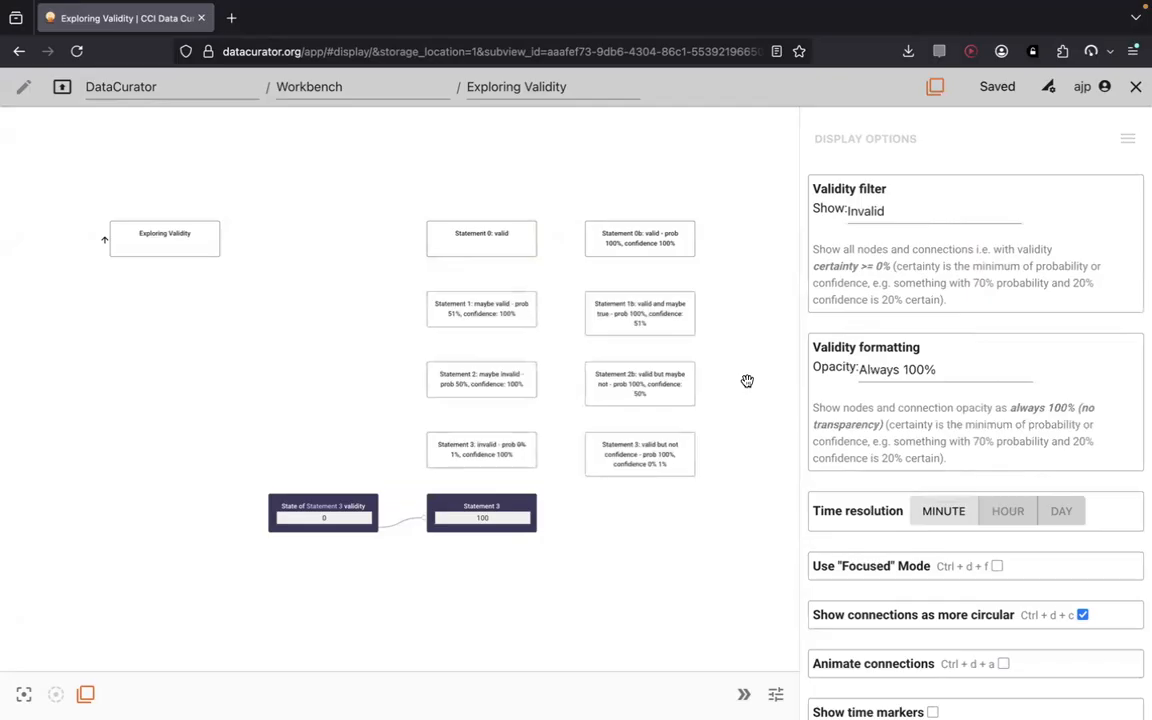
left_click(921, 371)
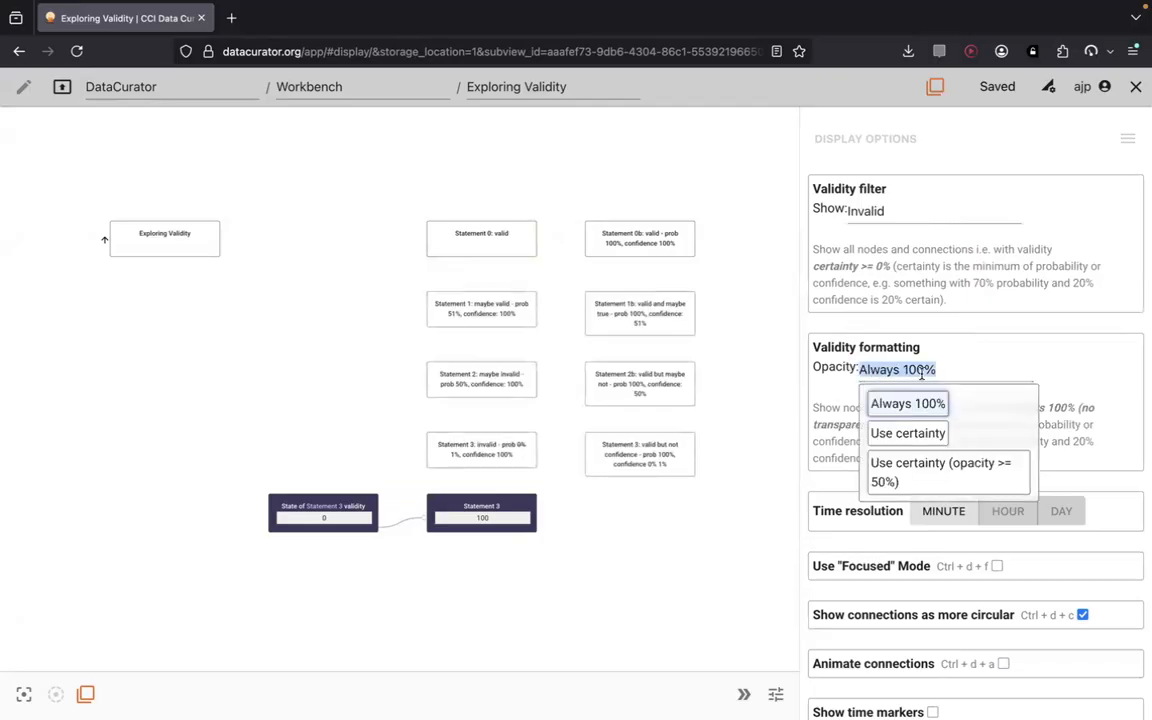
left_click(940, 472)
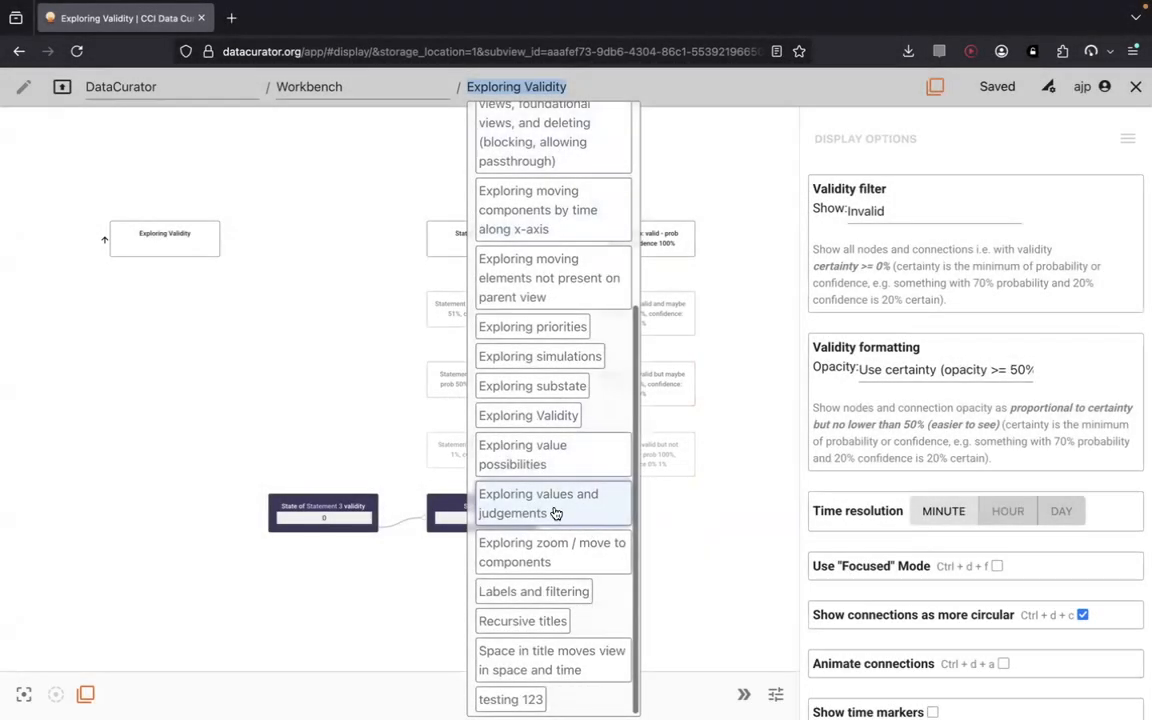
Open the Exploring values and judgements view and view the details of the boolean state and its judgement.
left_click(556, 513)
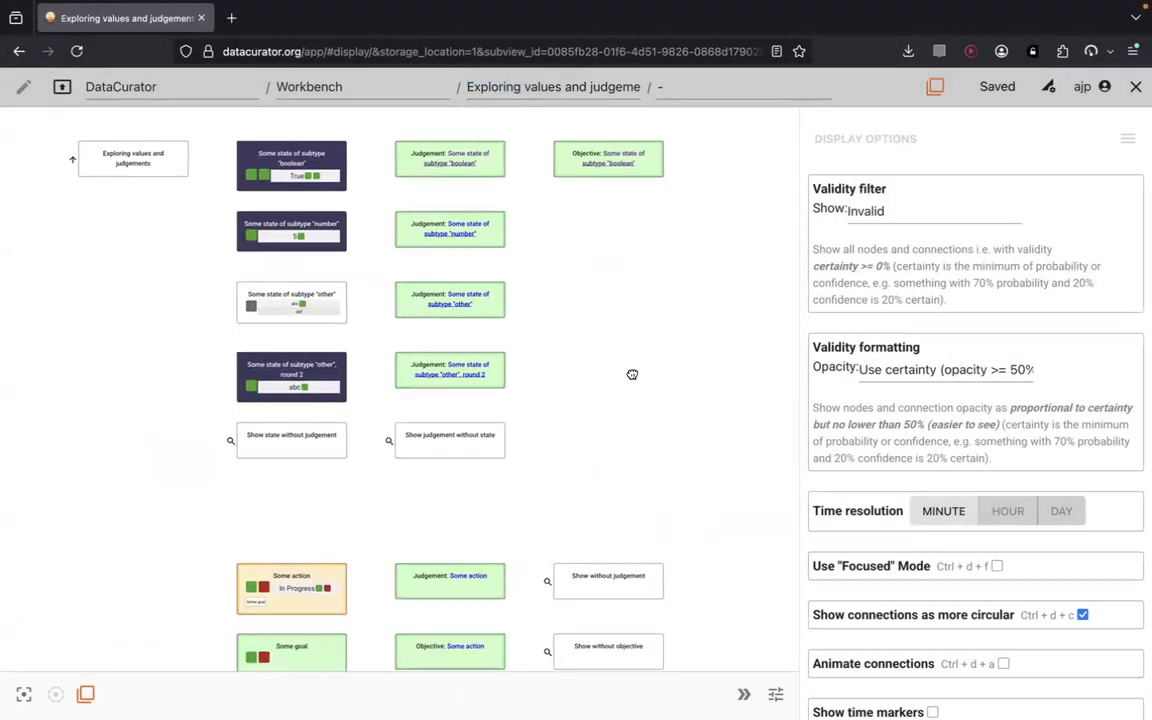
left_click(301, 154)
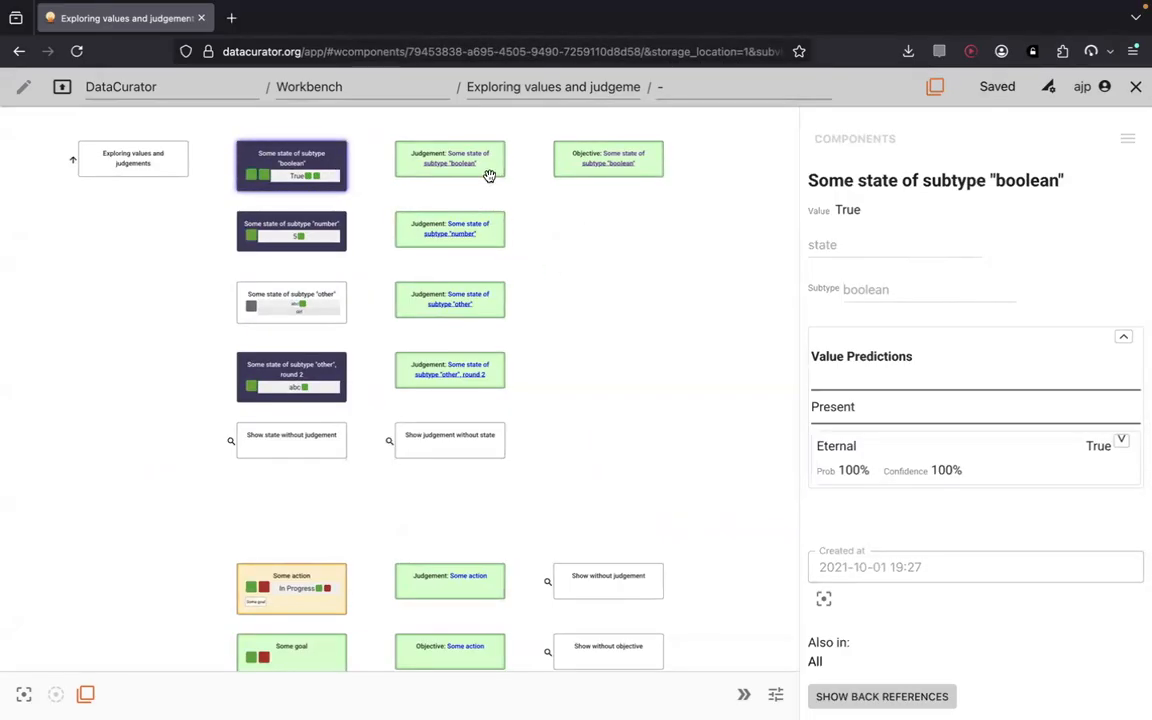
left_click(440, 160)
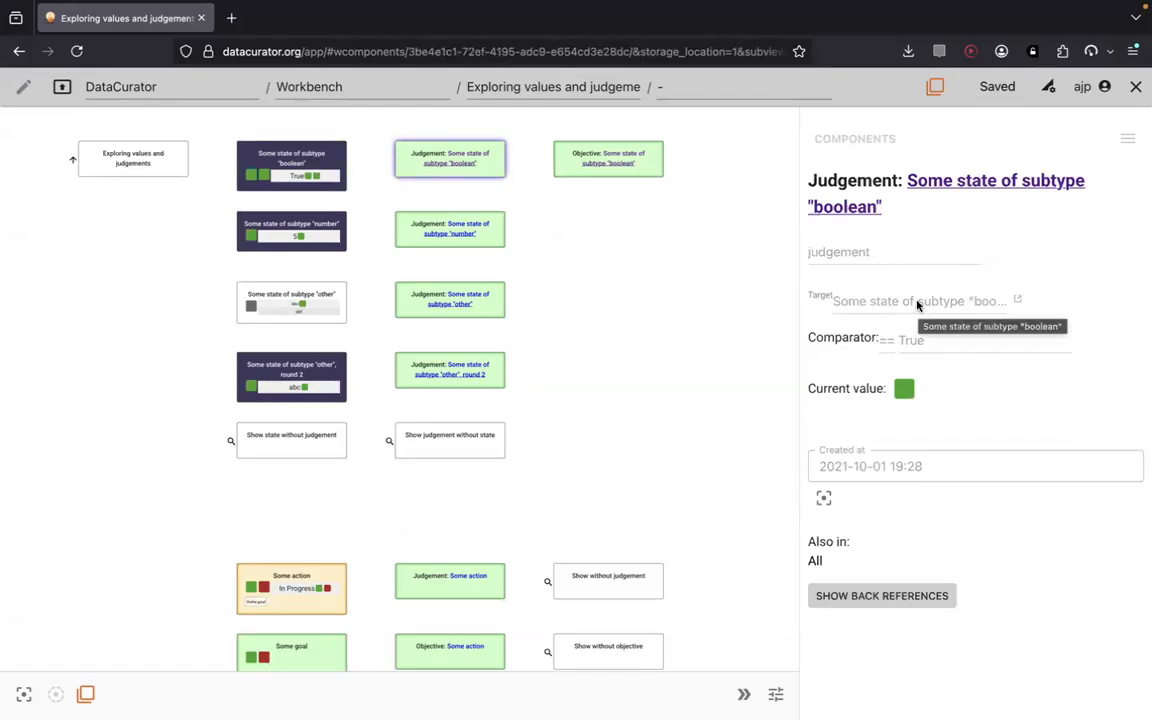
Switch to editing mode and review the target and comparator value choices of the boolean state's judgement, keeping the current selections.
key("ctrl+e")
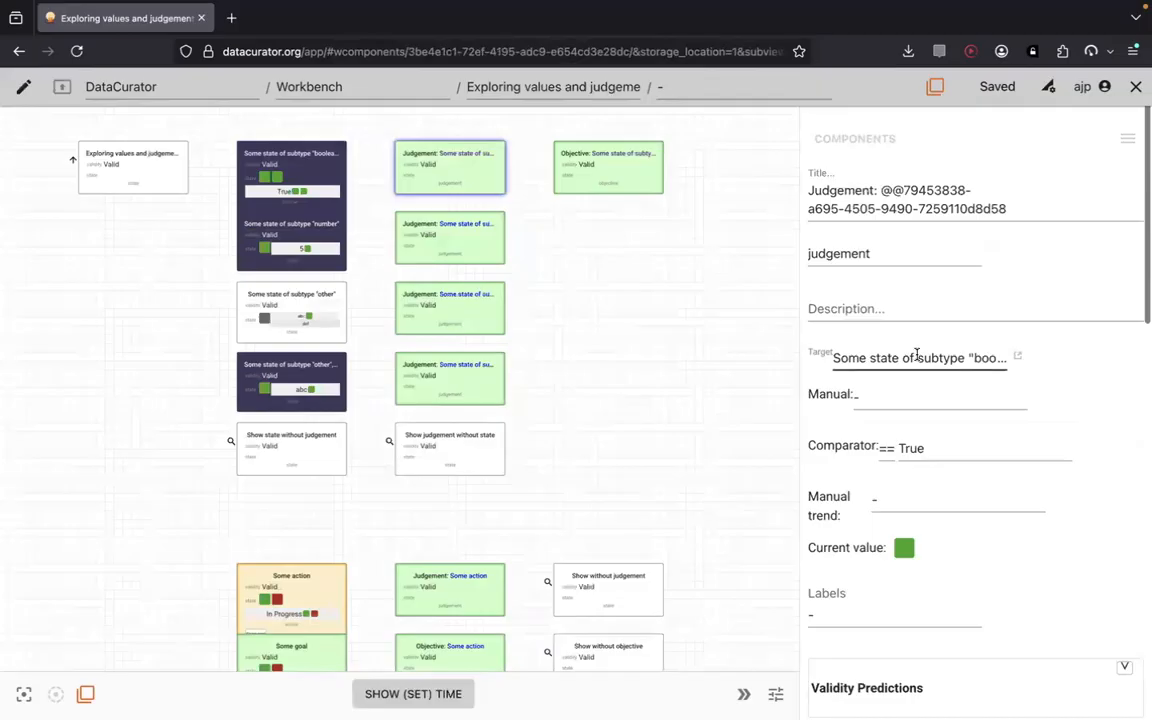
left_click(886, 359)
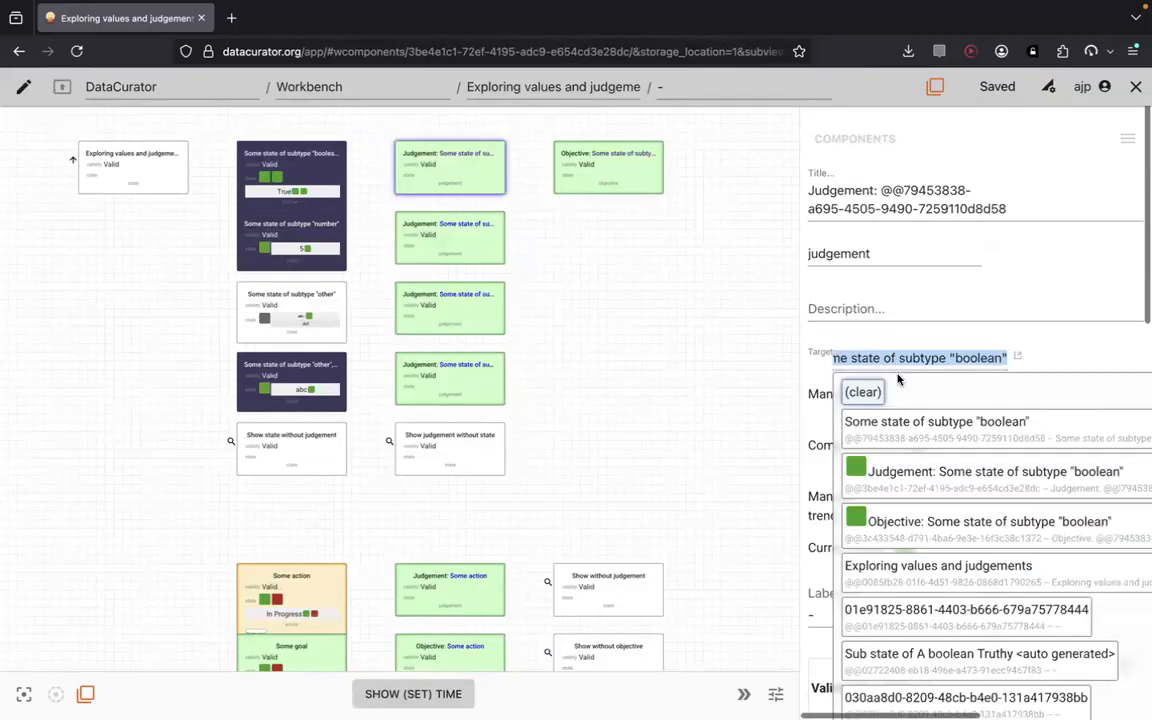
left_click(1083, 338)
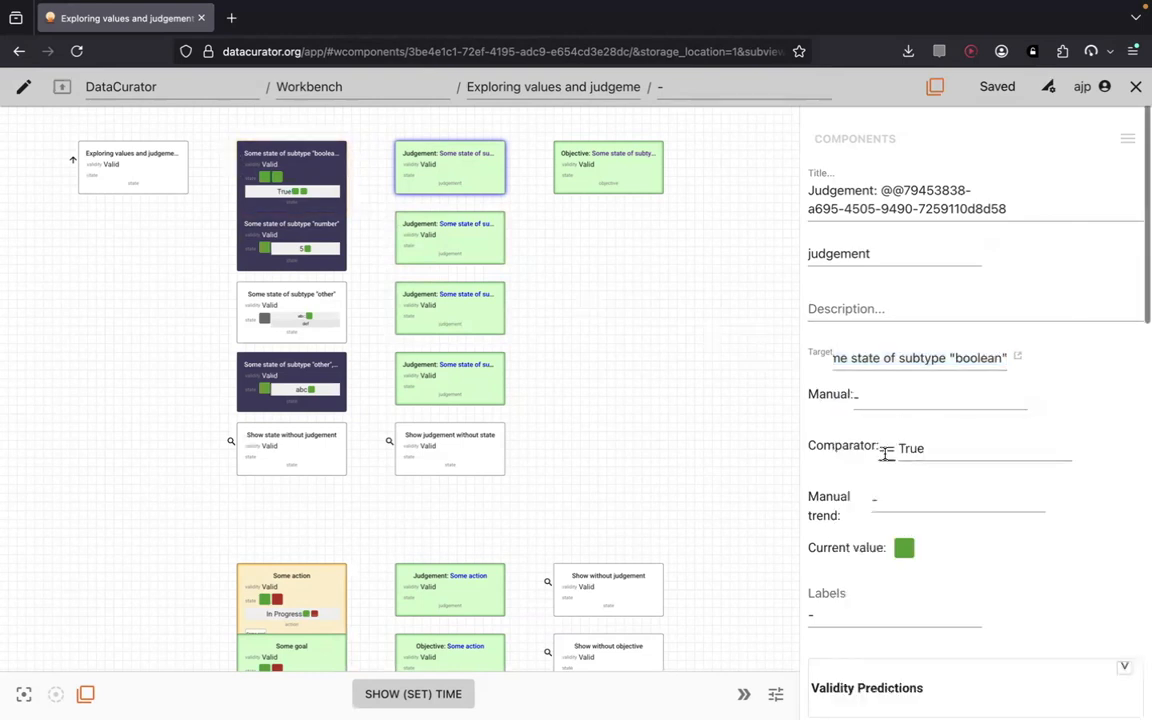
left_click(934, 448)
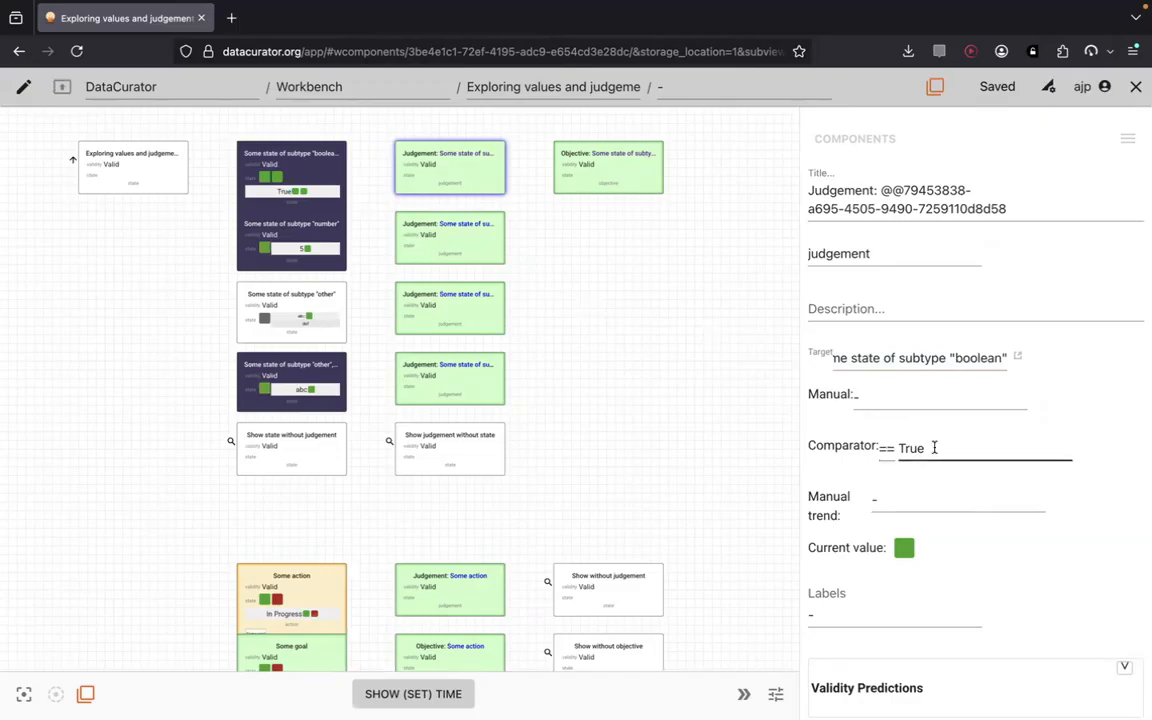
left_click(934, 448)
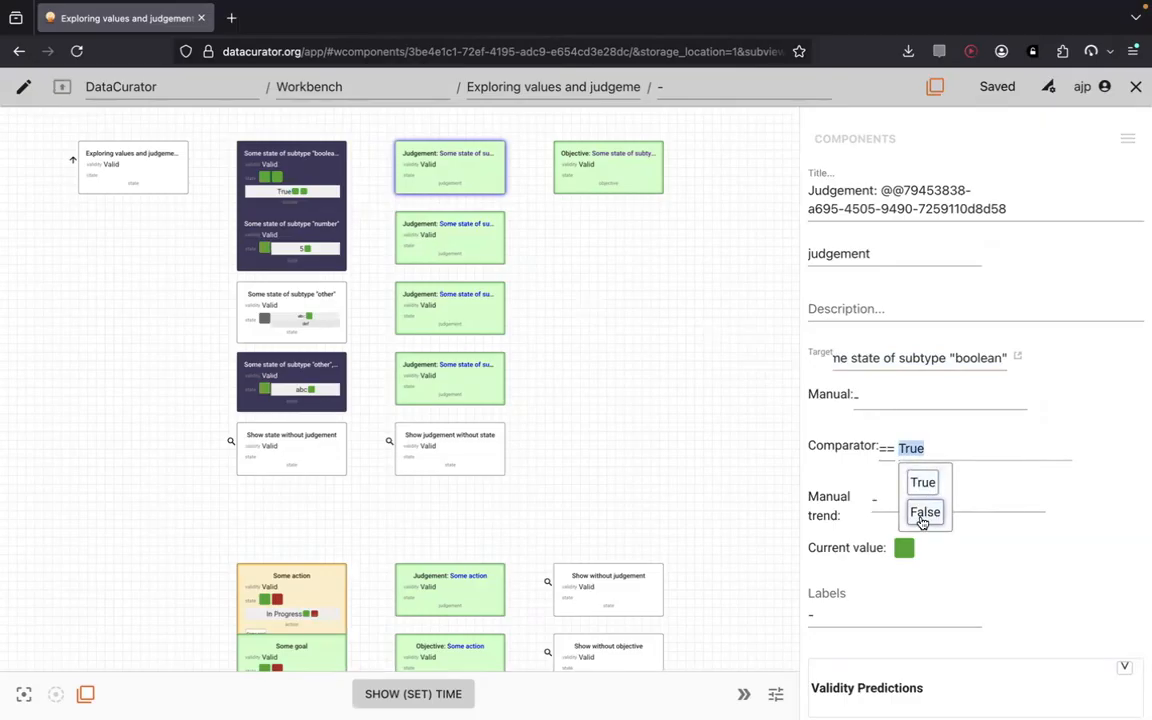
left_click(1074, 434)
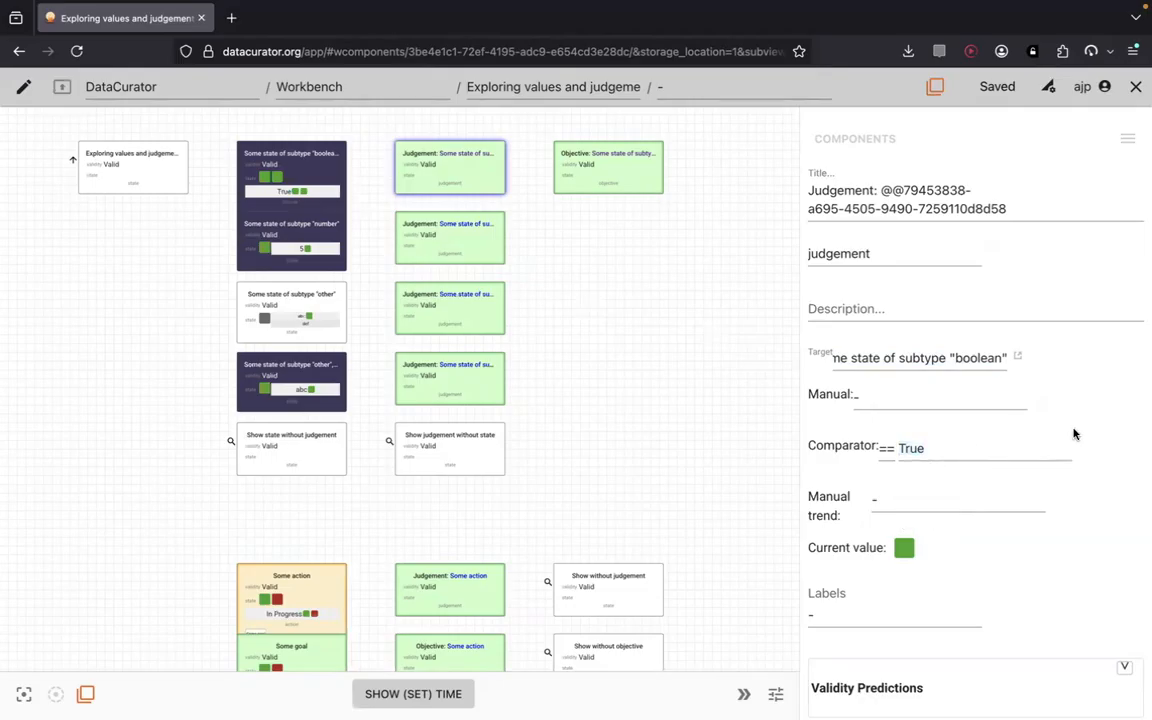
Examine the boolean state's possible values and review the comparator operators available for its judgement.
left_click(323, 178)
left_click(296, 191)
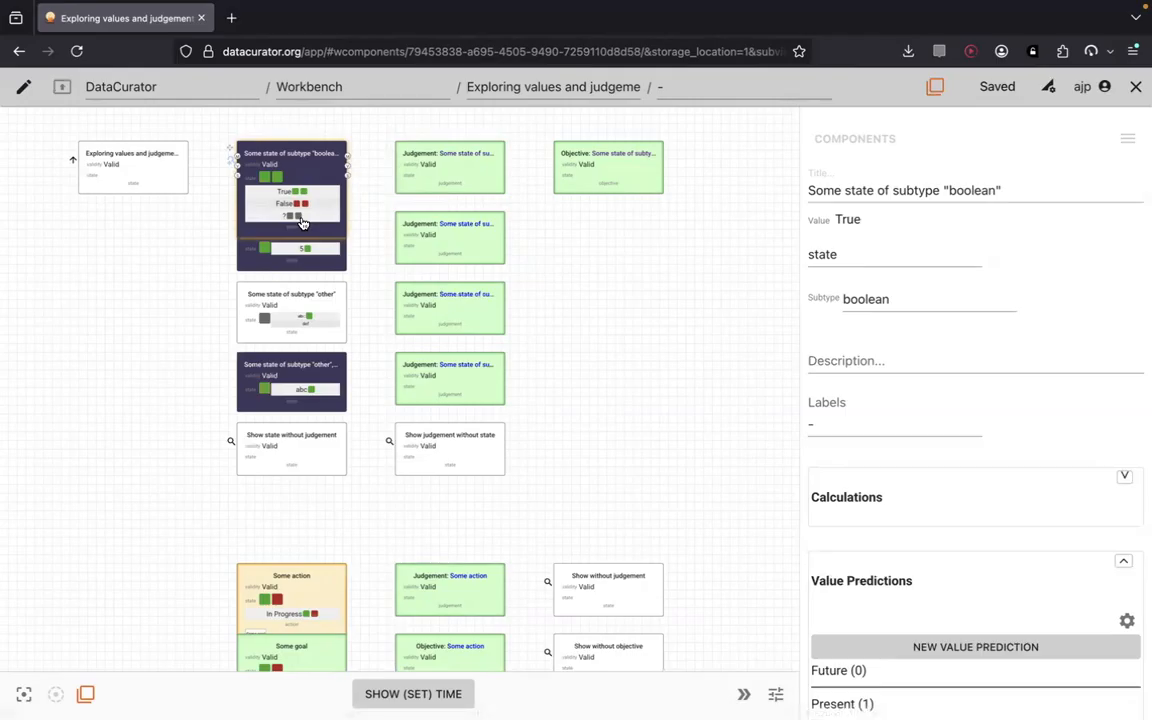
left_click(451, 163)
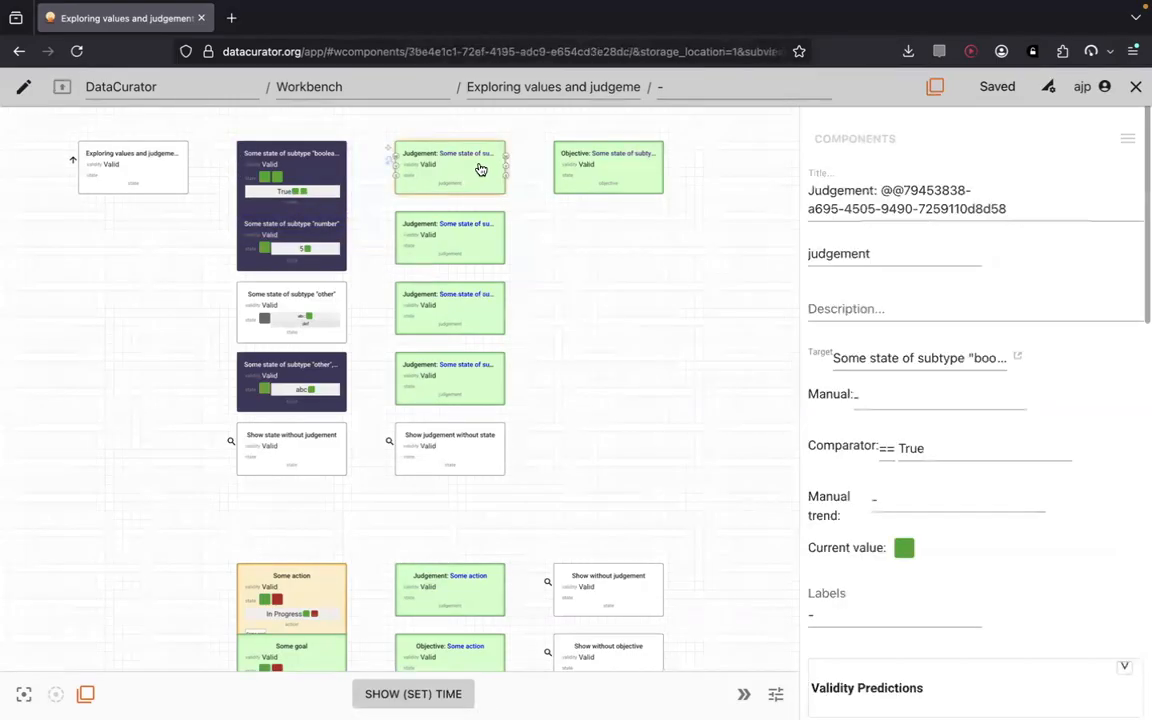
left_click(887, 452)
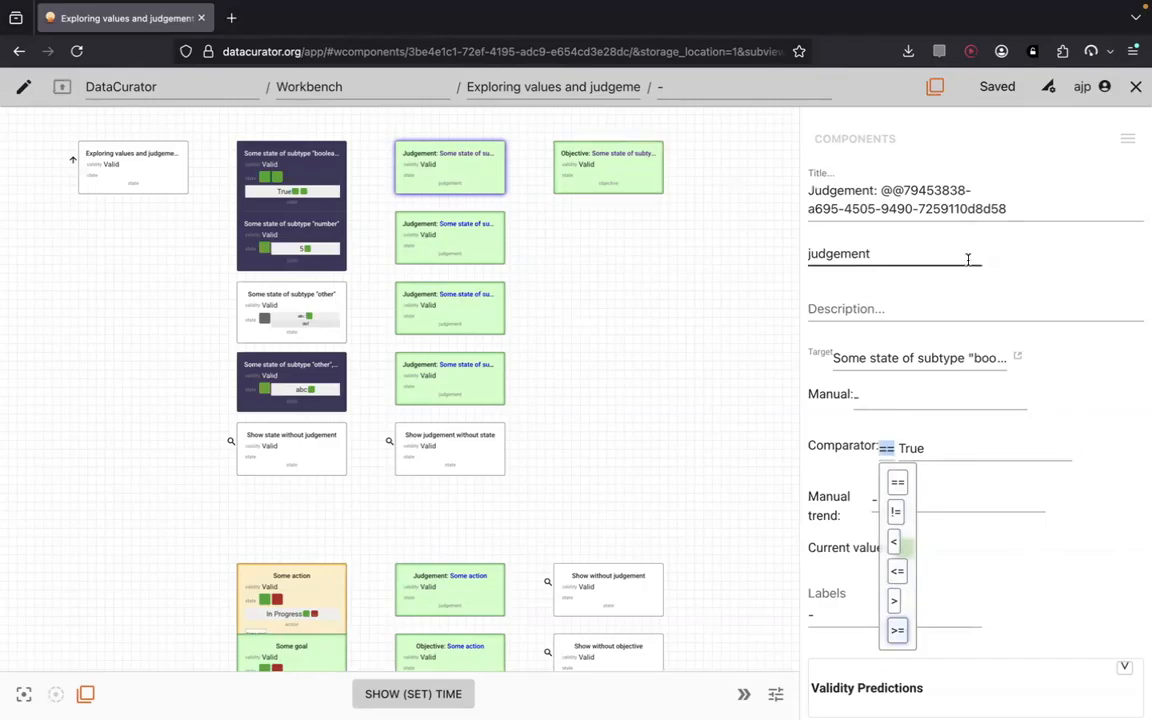
left_click(1103, 367)
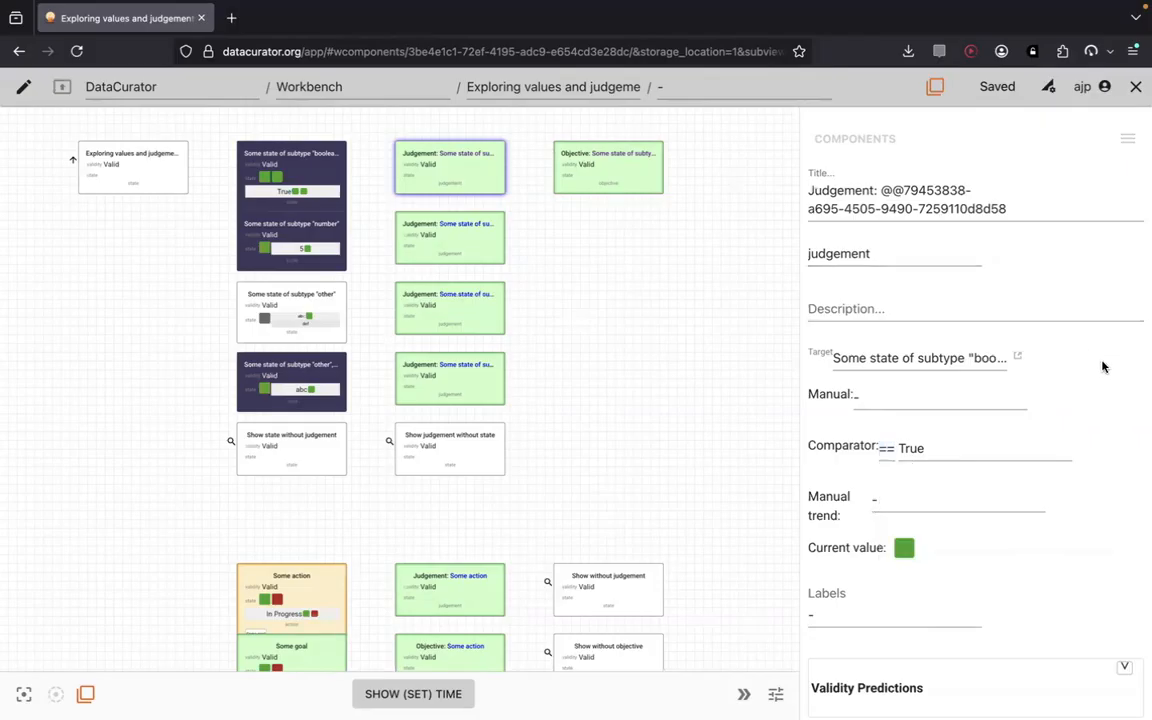
Try the objective type on the boolean state's judgement and switch it back to judgement.
left_click(903, 265)
left_click(849, 496)
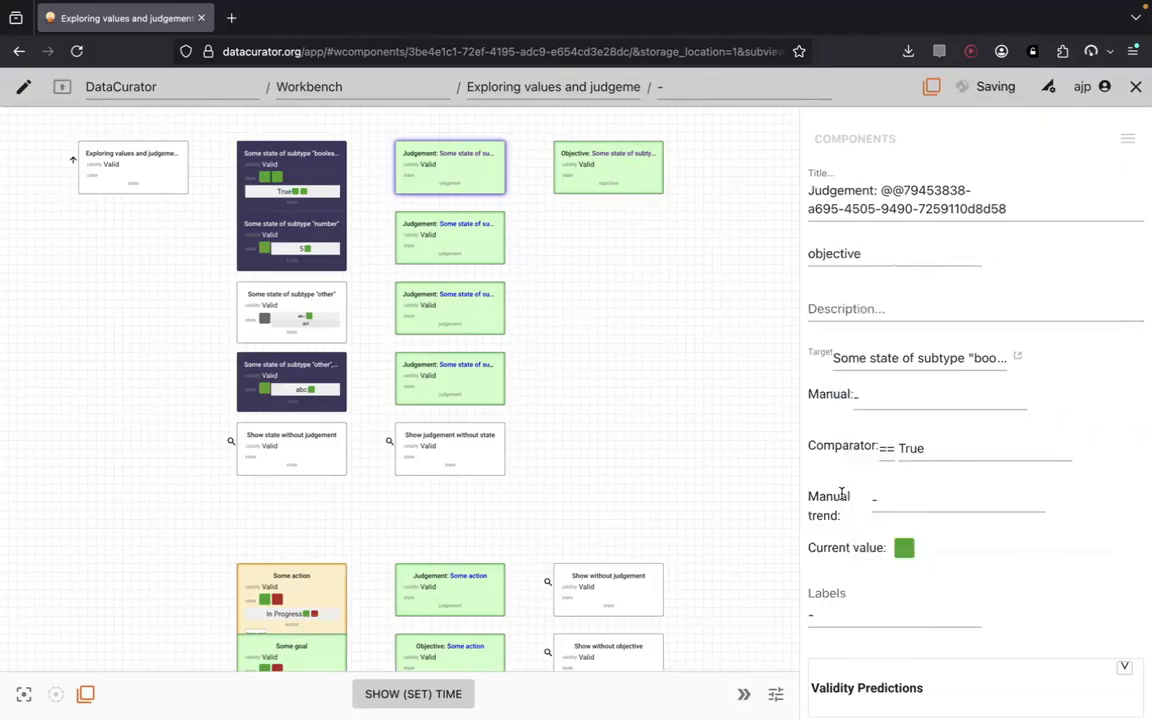
left_click(872, 253)
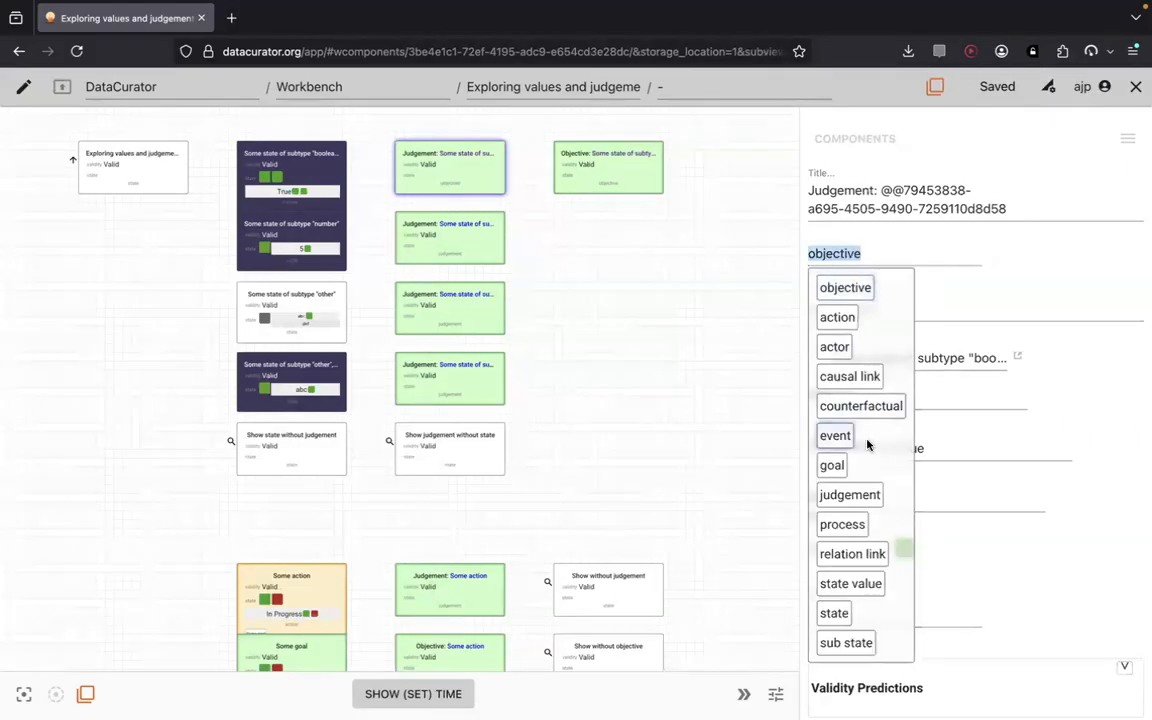
left_click(850, 496)
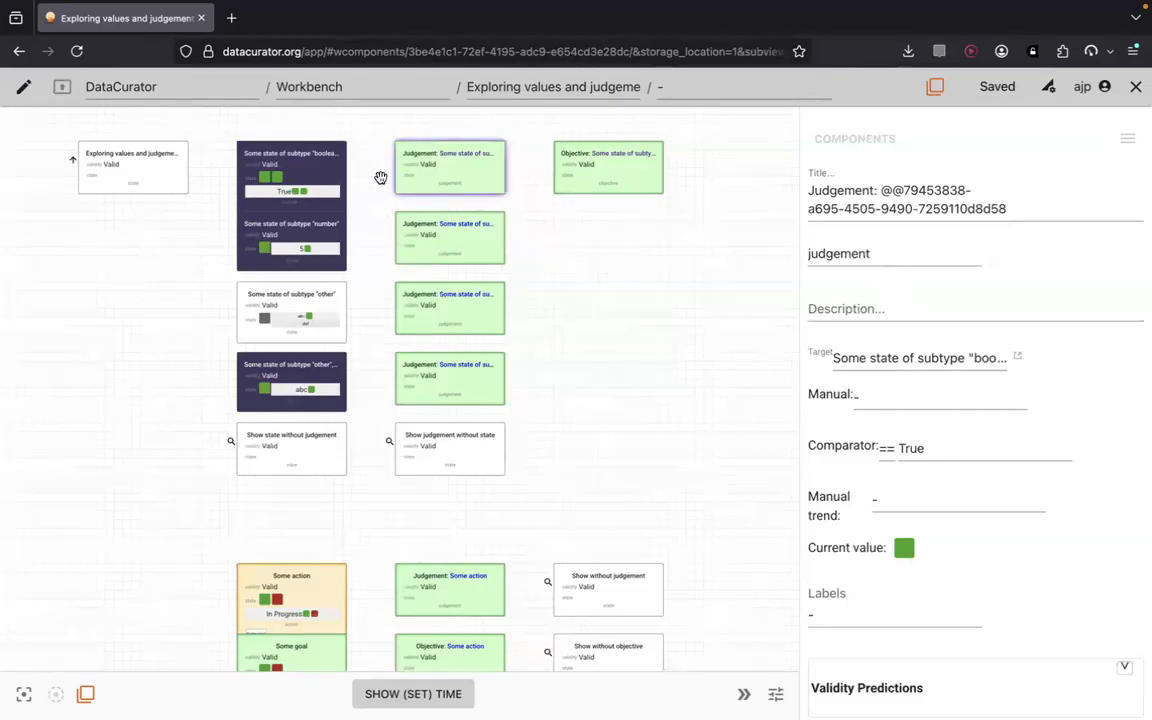
Set the comparator value of the boolean state's objective to False and deselect the objective.
left_click(617, 175)
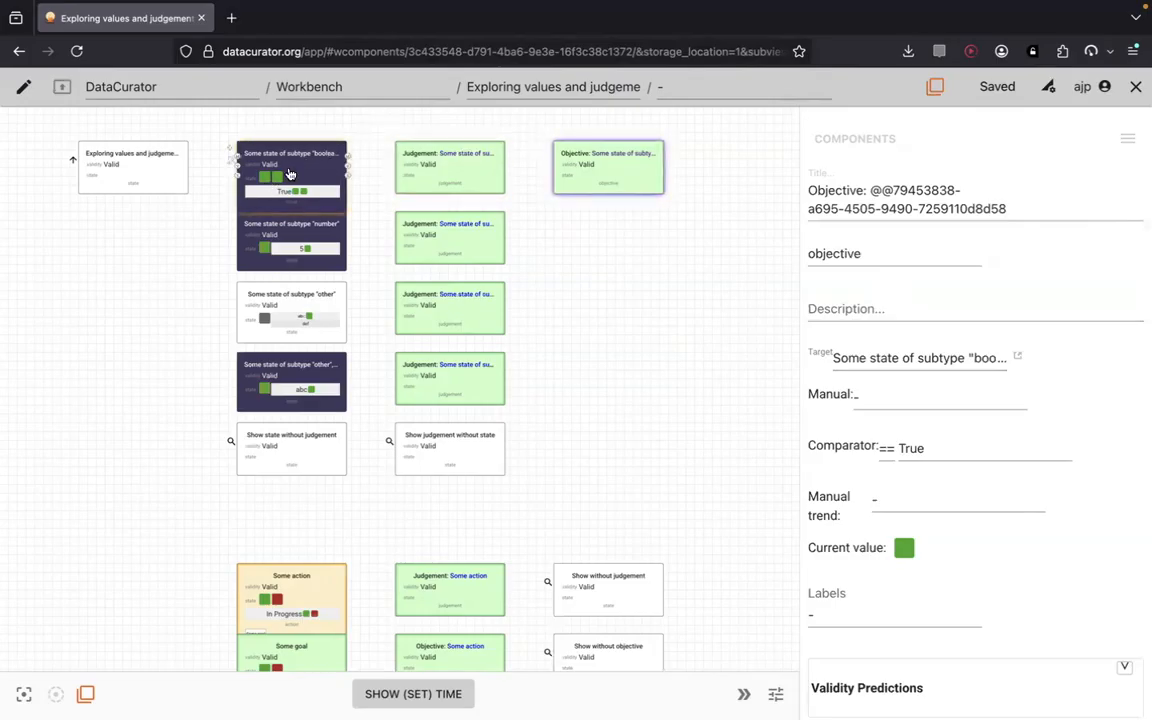
left_click(317, 175)
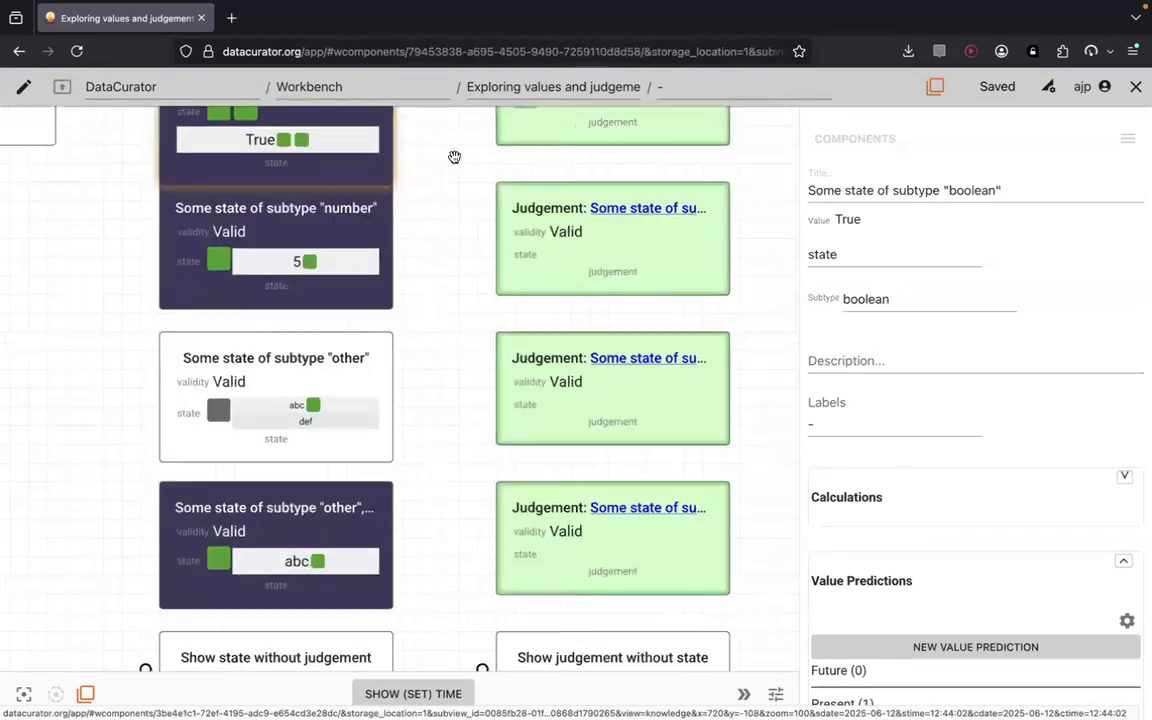
scroll(451, 352, "down", 3)
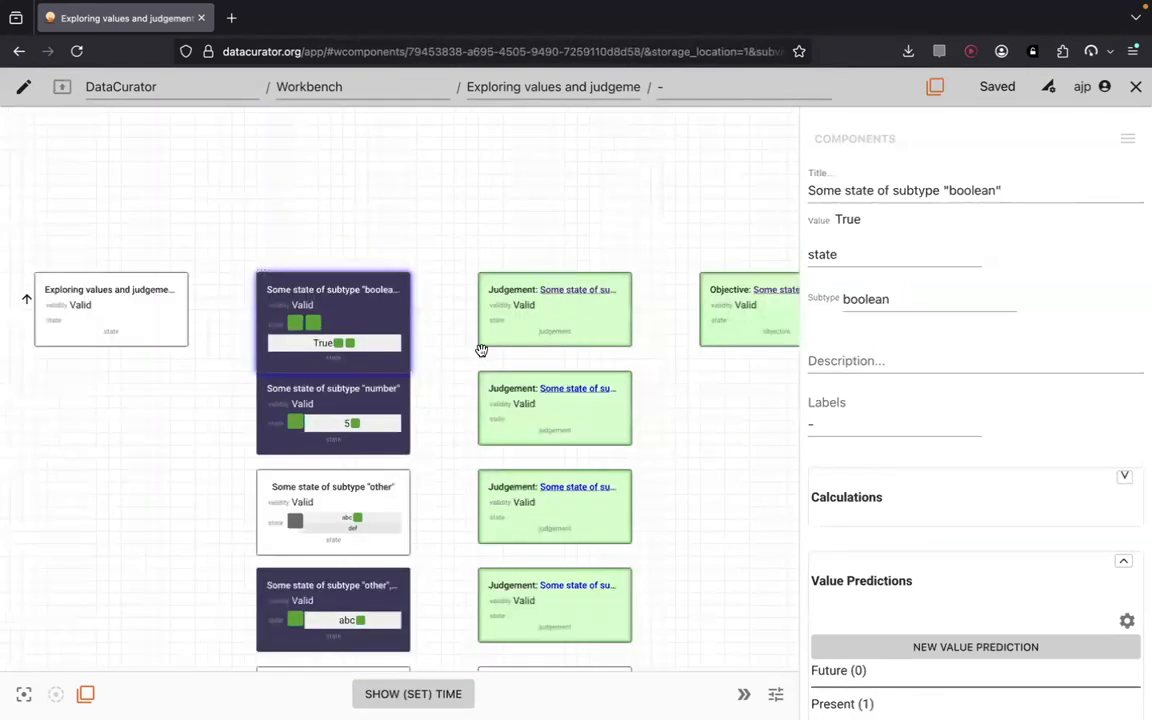
left_click_drag(447, 346, 344, 295)
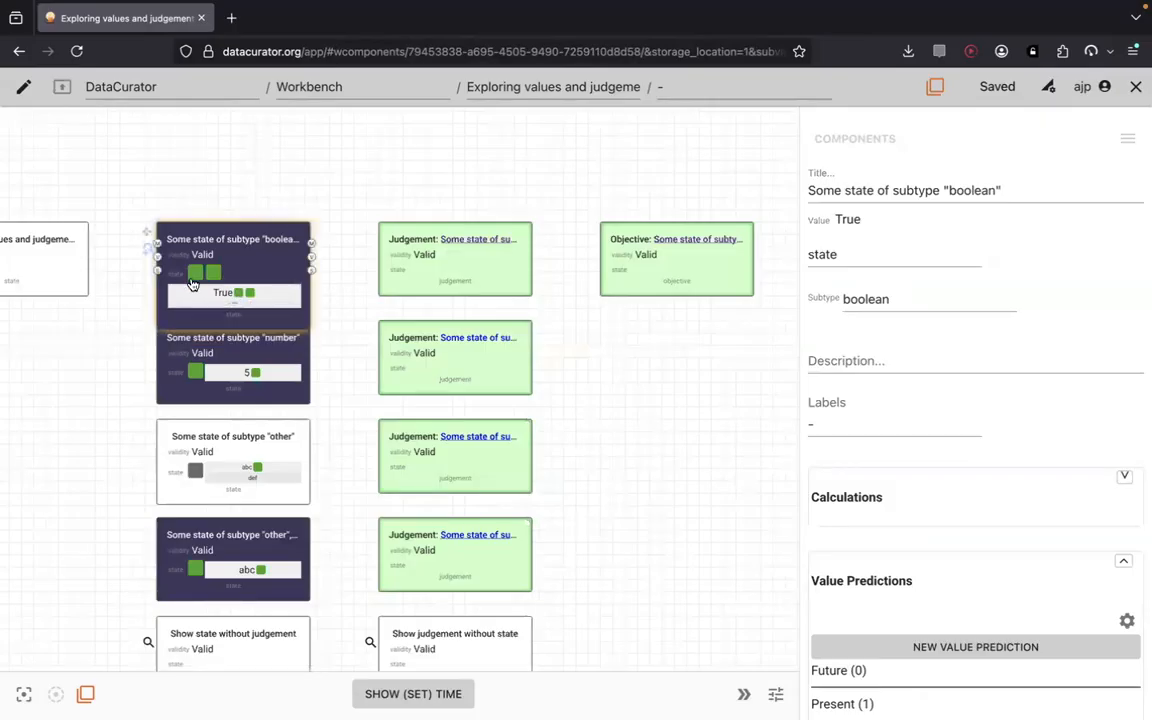
left_click(678, 288)
left_click(949, 452)
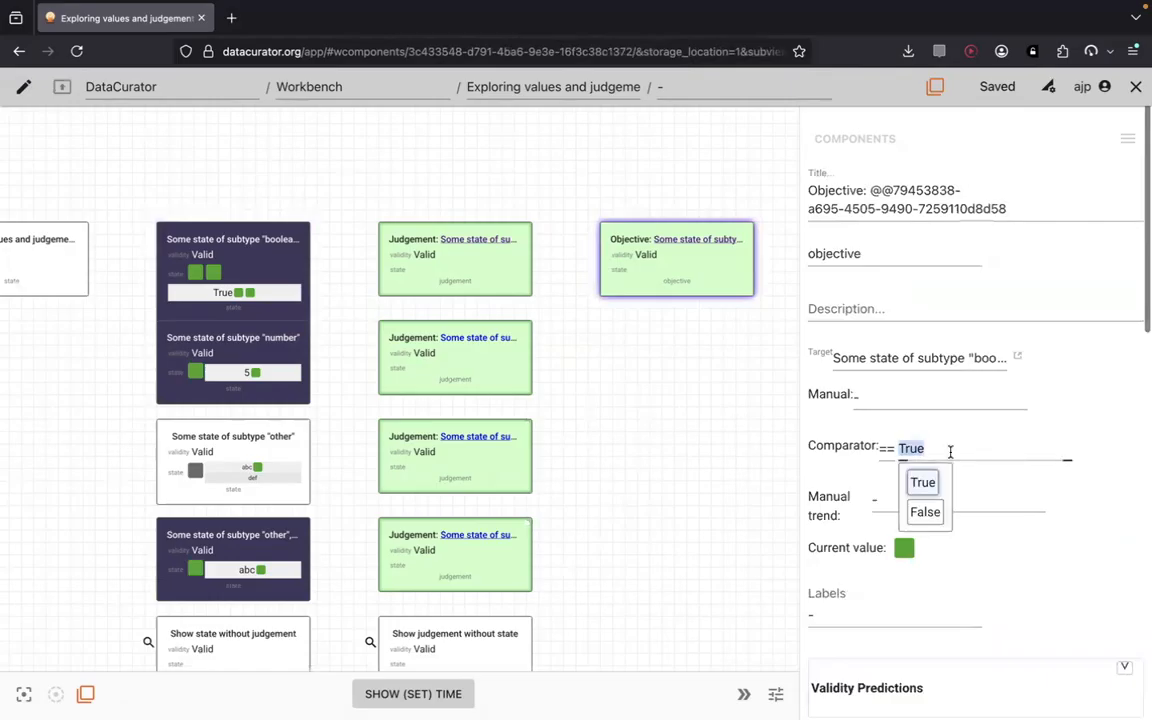
left_click(940, 515)
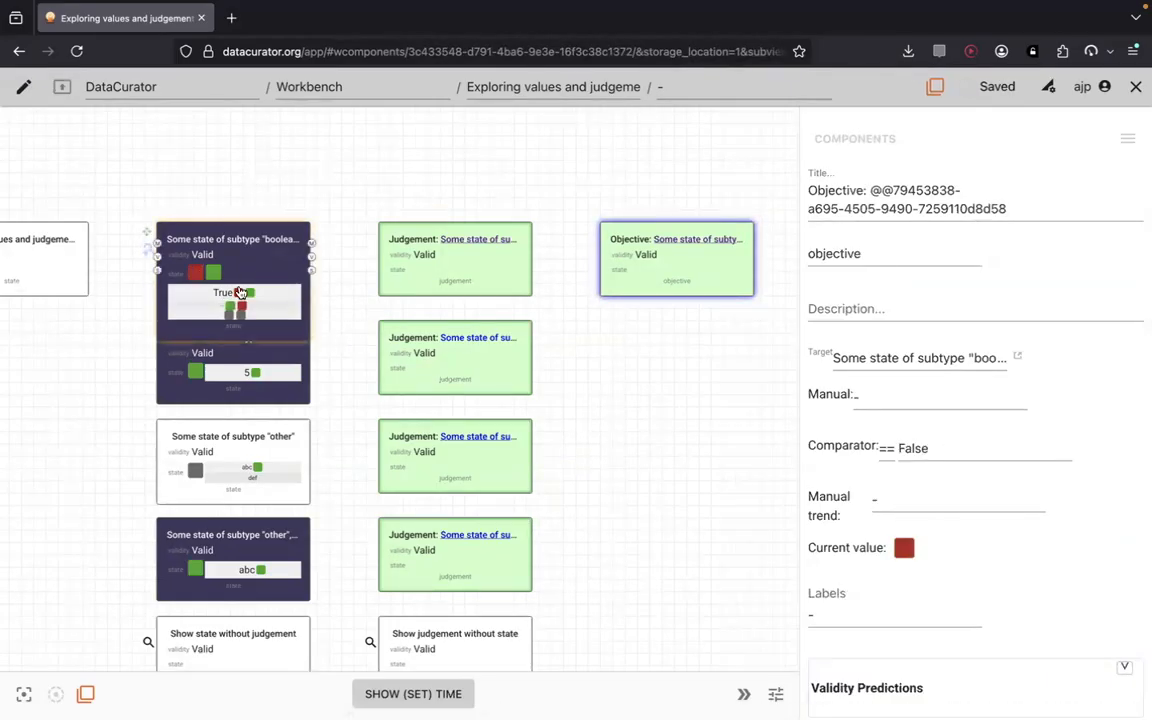
mouse_move(243, 311)
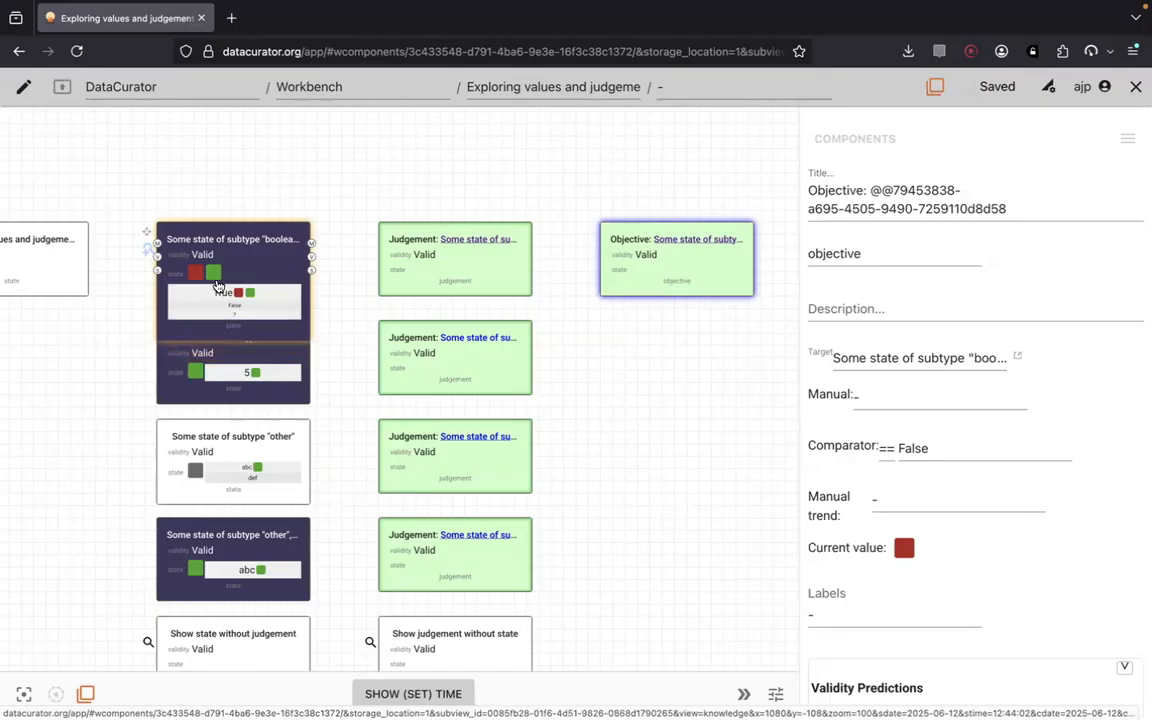
left_click(716, 272)
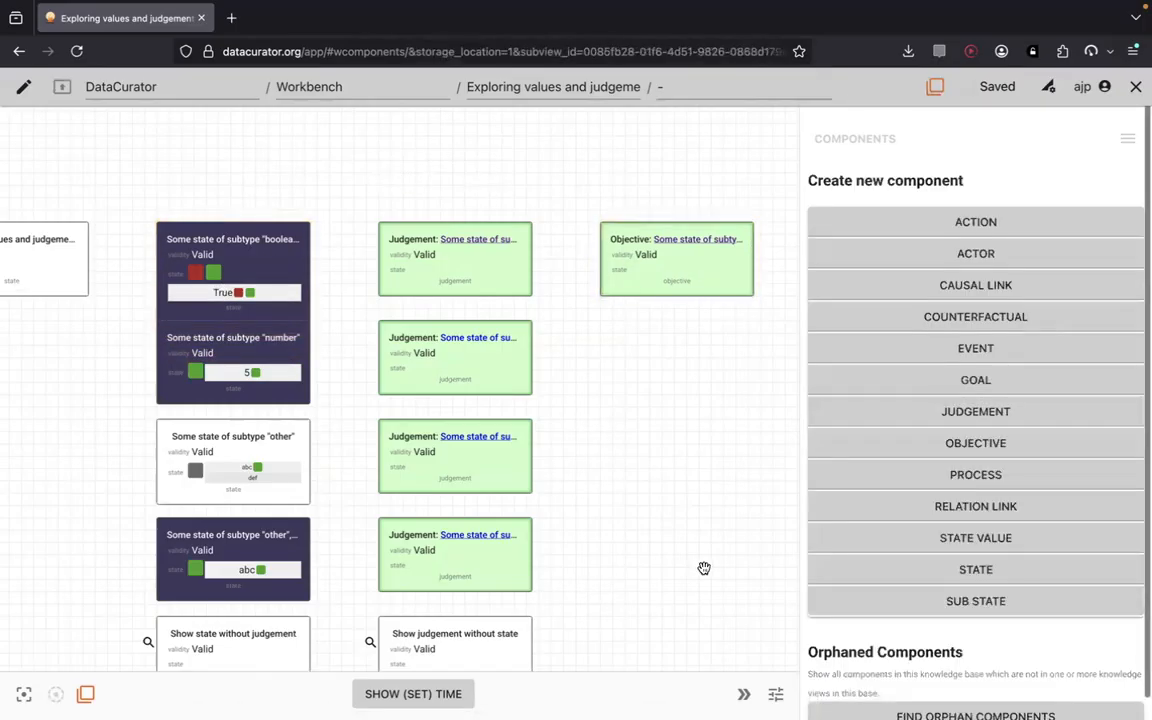
Return to presentation mode and open the boolean state's objective from its first coloured indicator.
left_click(70, 89)
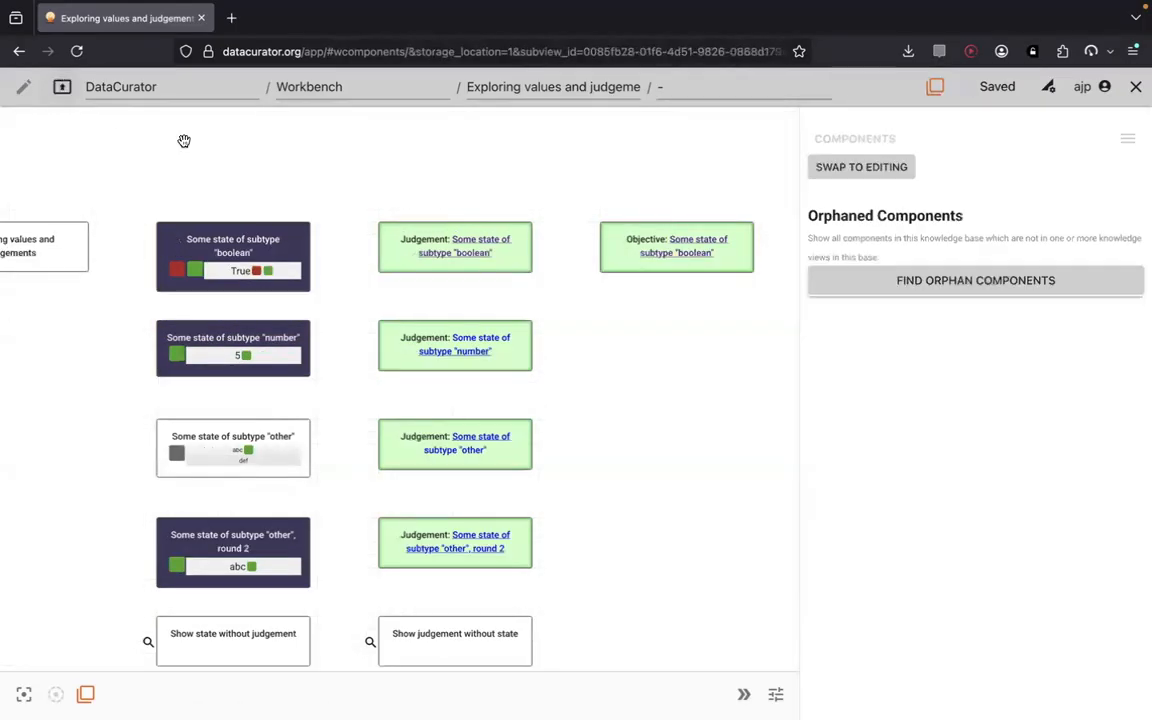
left_click(176, 276)
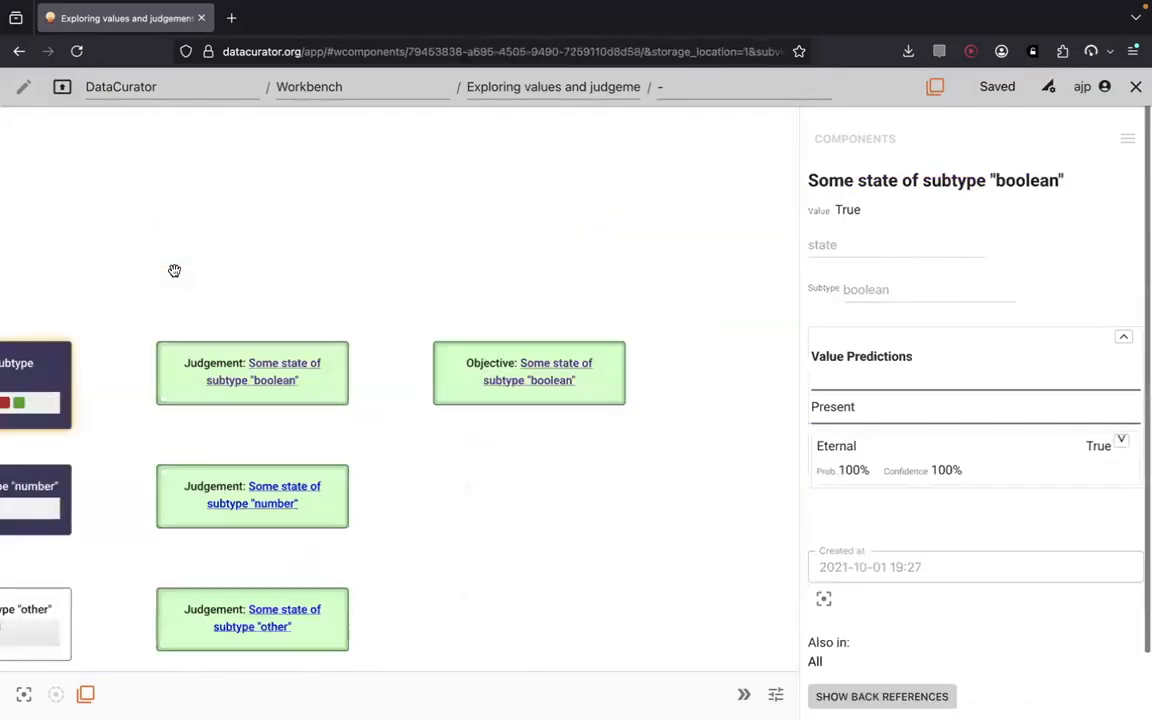
left_click_drag(272, 262, 535, 152)
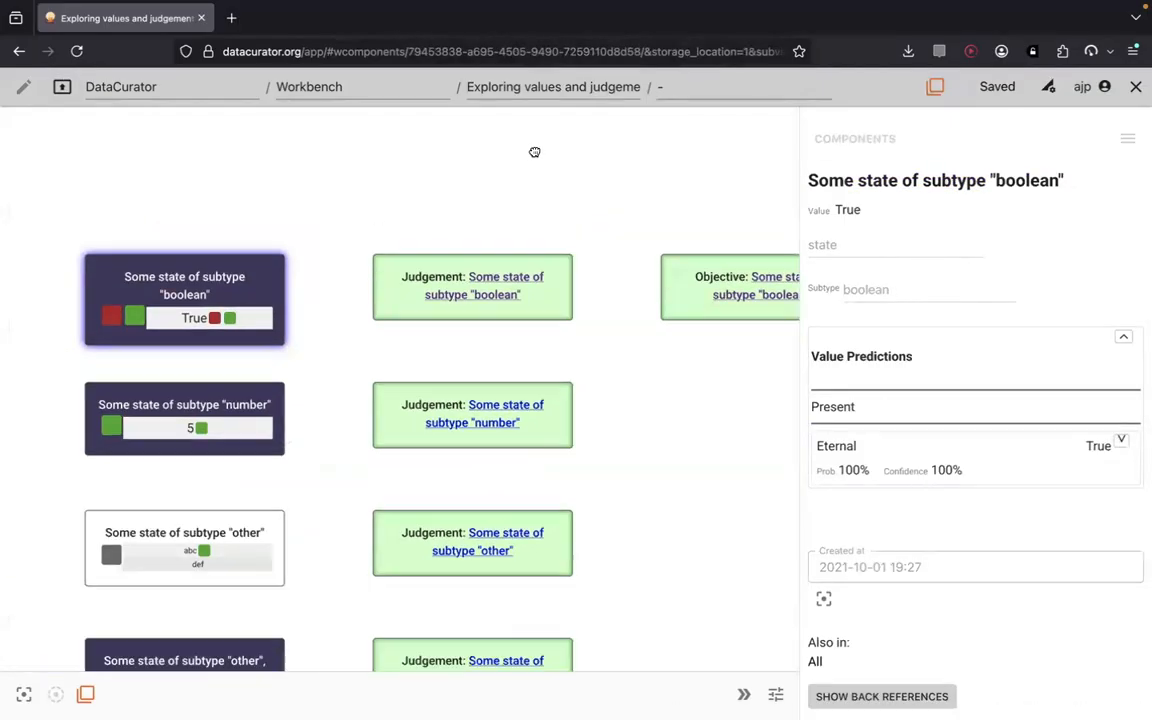
left_click(169, 318)
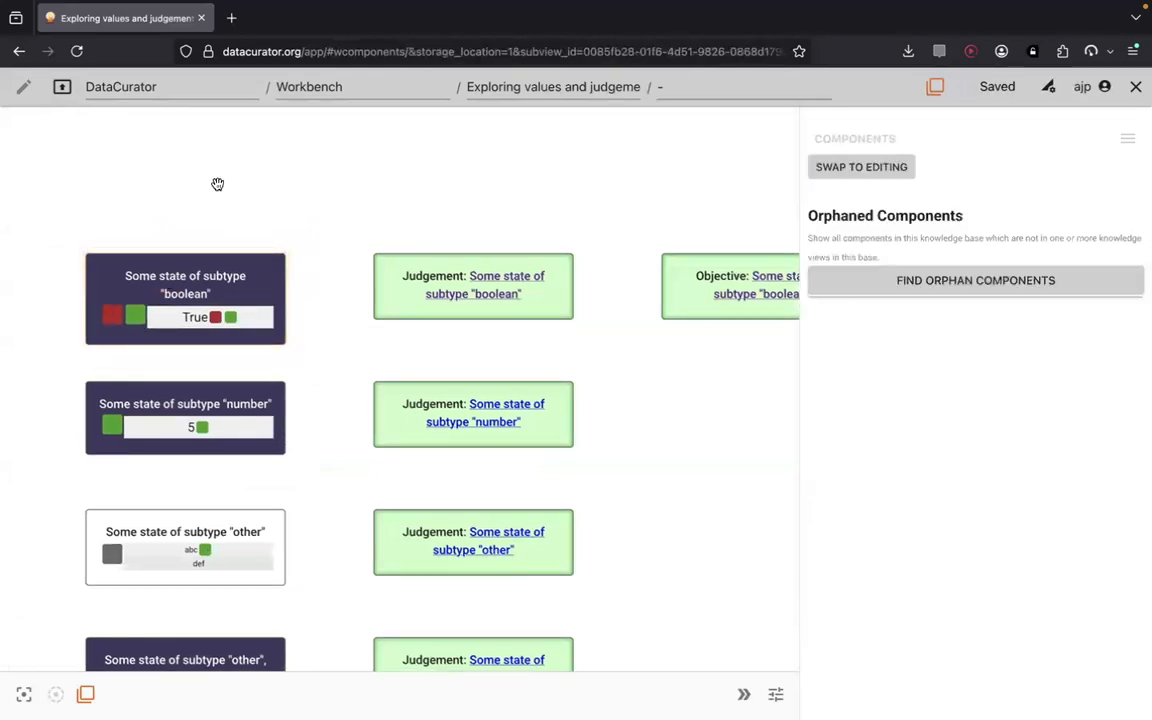
left_click(113, 317)
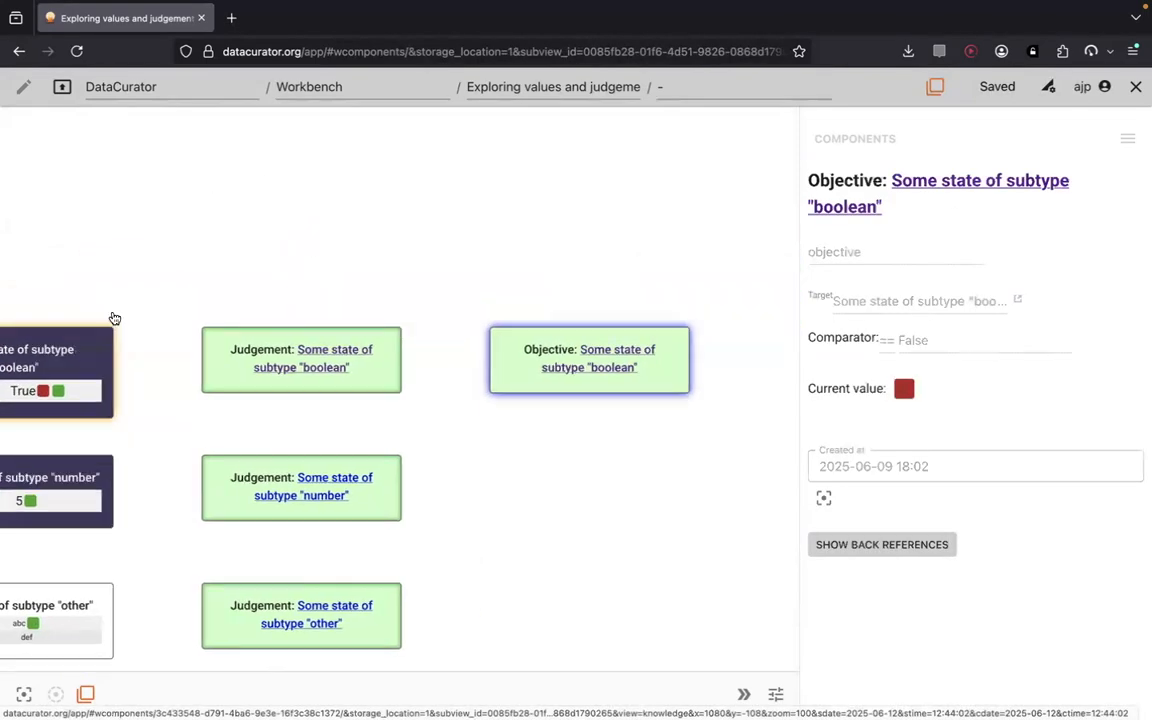
left_click_drag(503, 147, 593, 108)
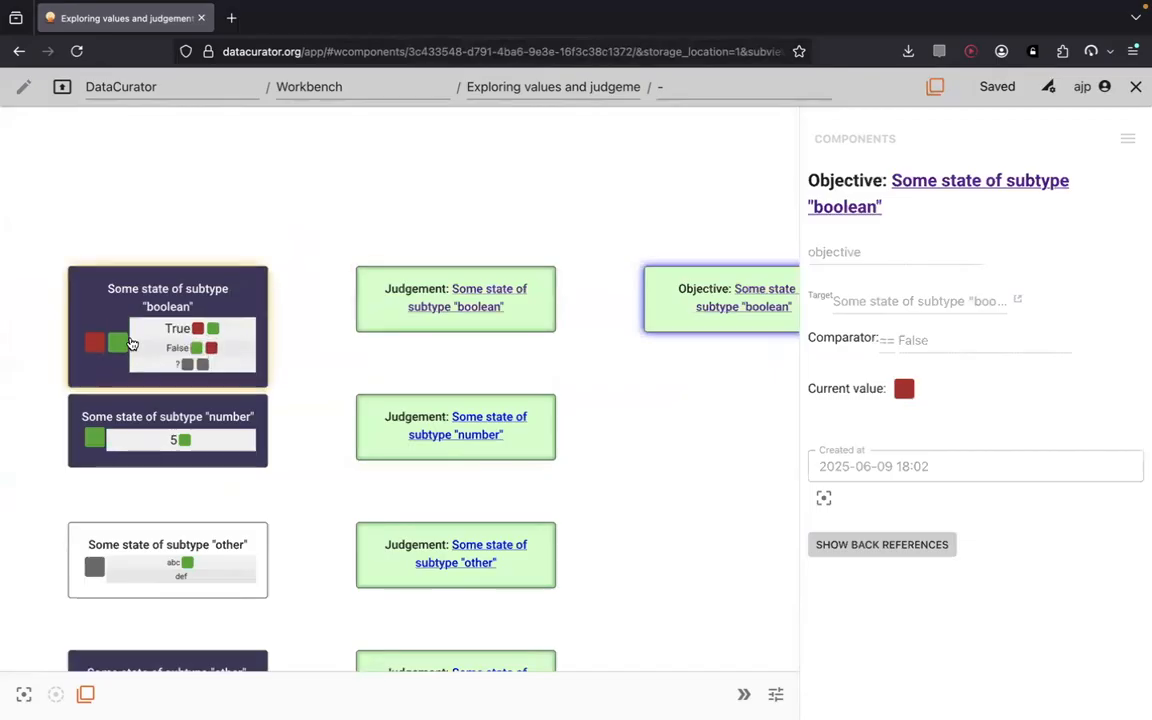
Open the boolean state's judgement from its second indicator, reselect the state, and clear the selection.
left_click(118, 338)
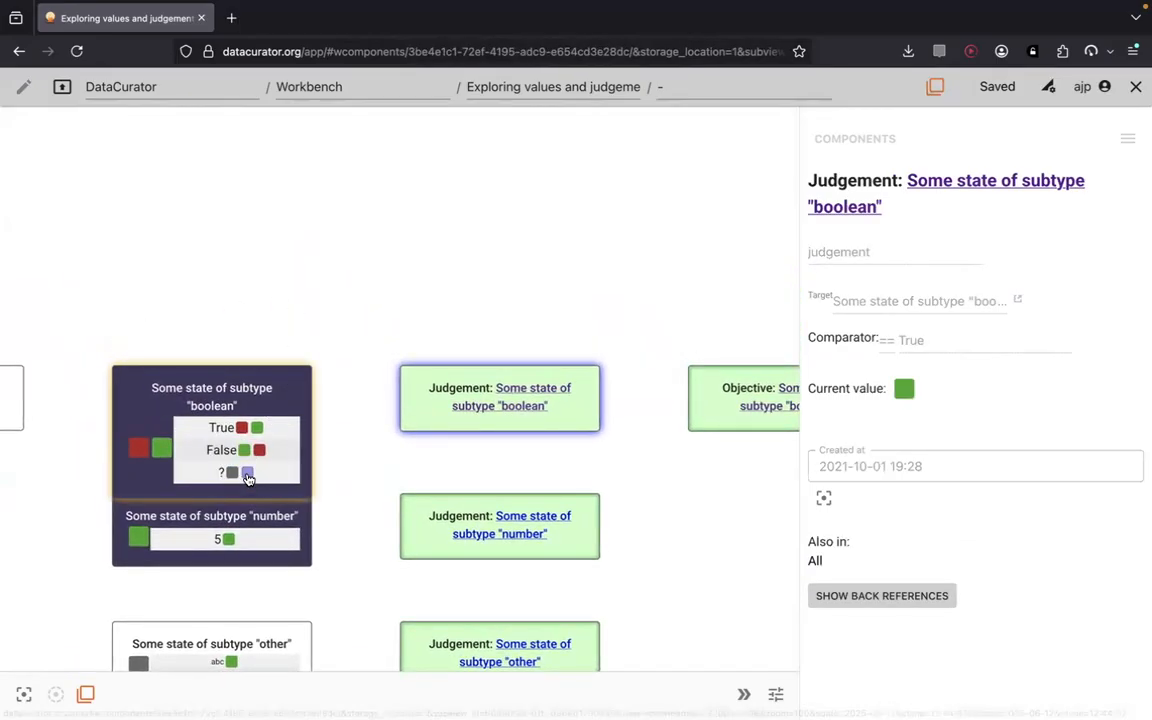
left_click(233, 478)
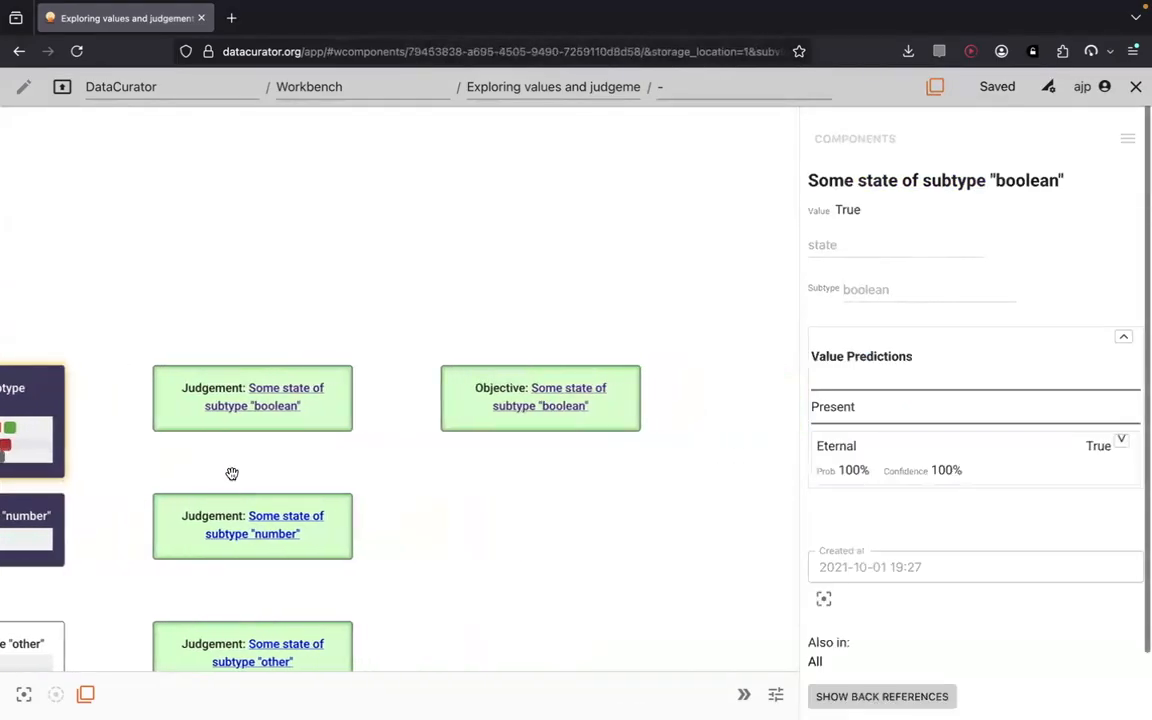
left_click_drag(334, 468, 578, 379)
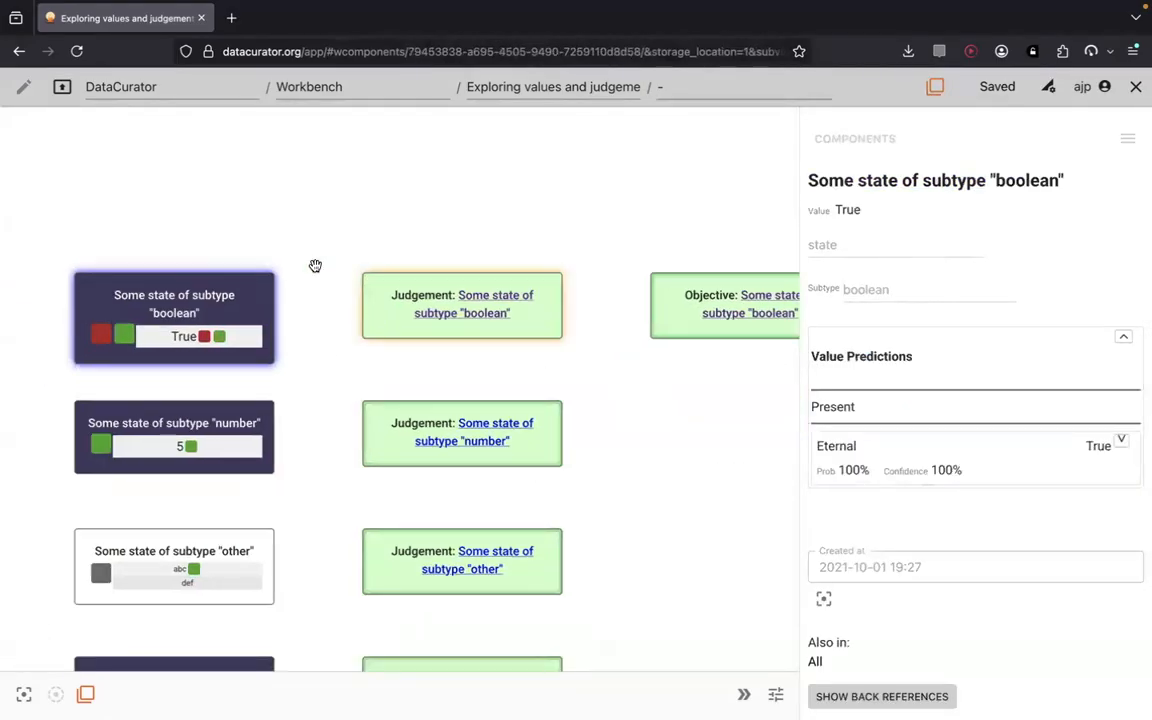
left_click(226, 252)
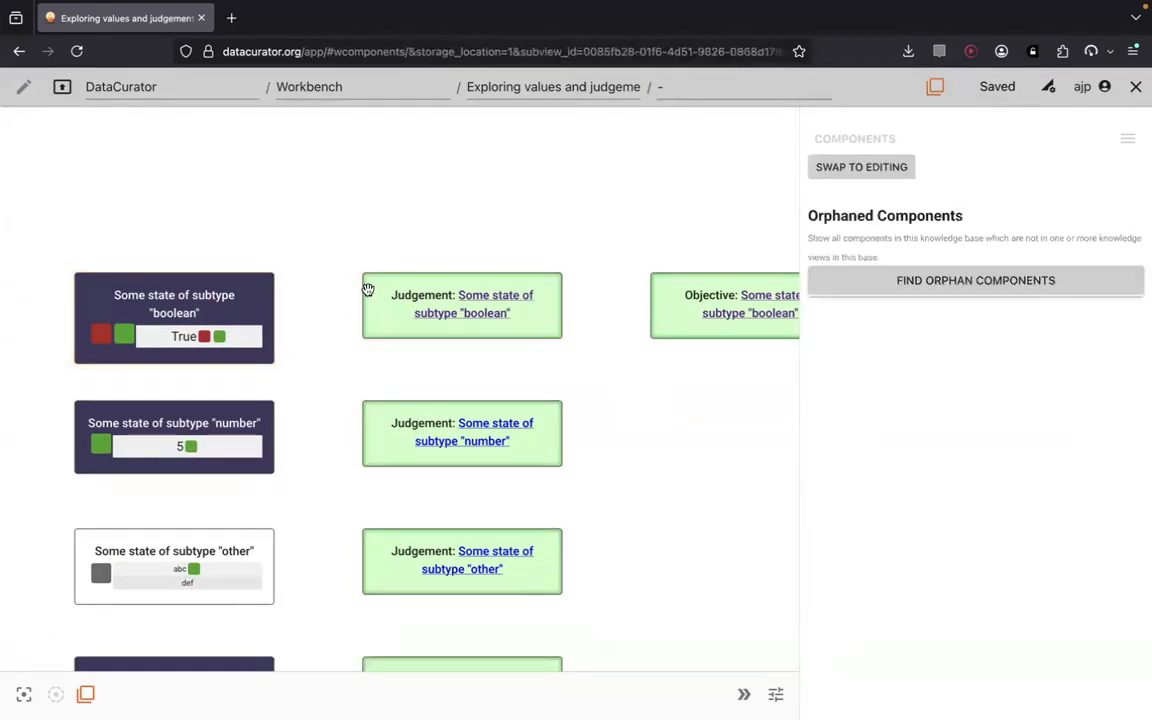
scroll(319, 386, "down", 3)
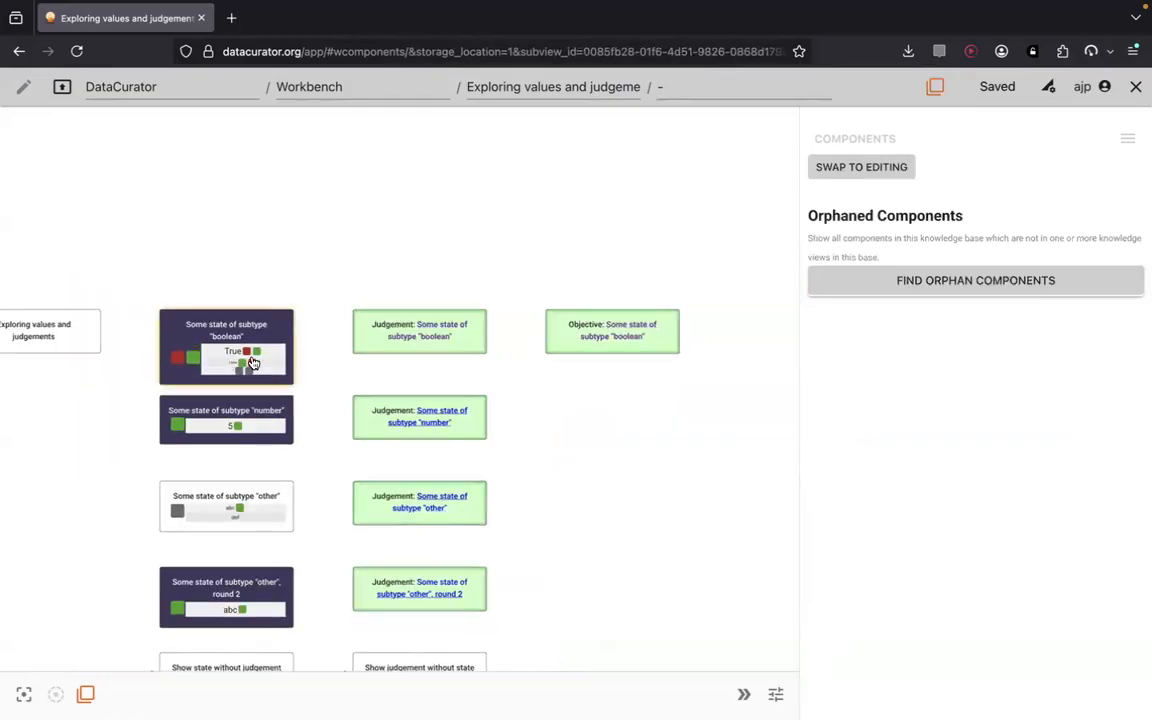
Open the judgement of the "number" state and switch to editing mode.
left_click_drag(571, 429, 604, 273)
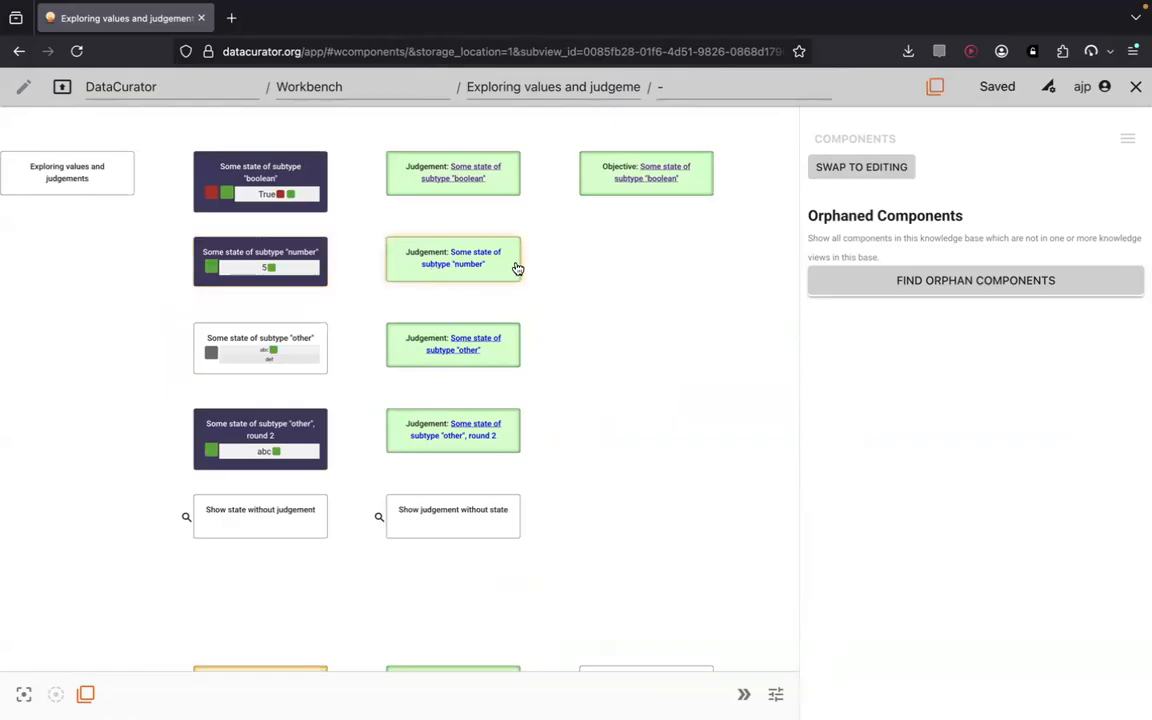
left_click(517, 268)
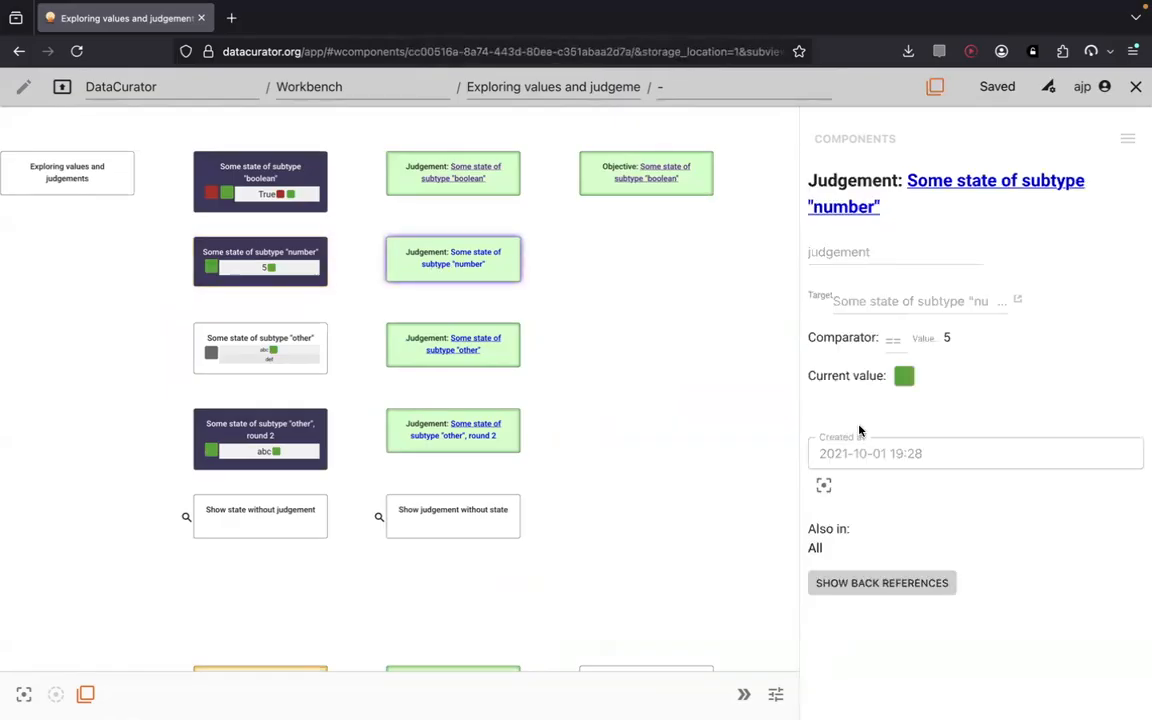
left_click(17, 91)
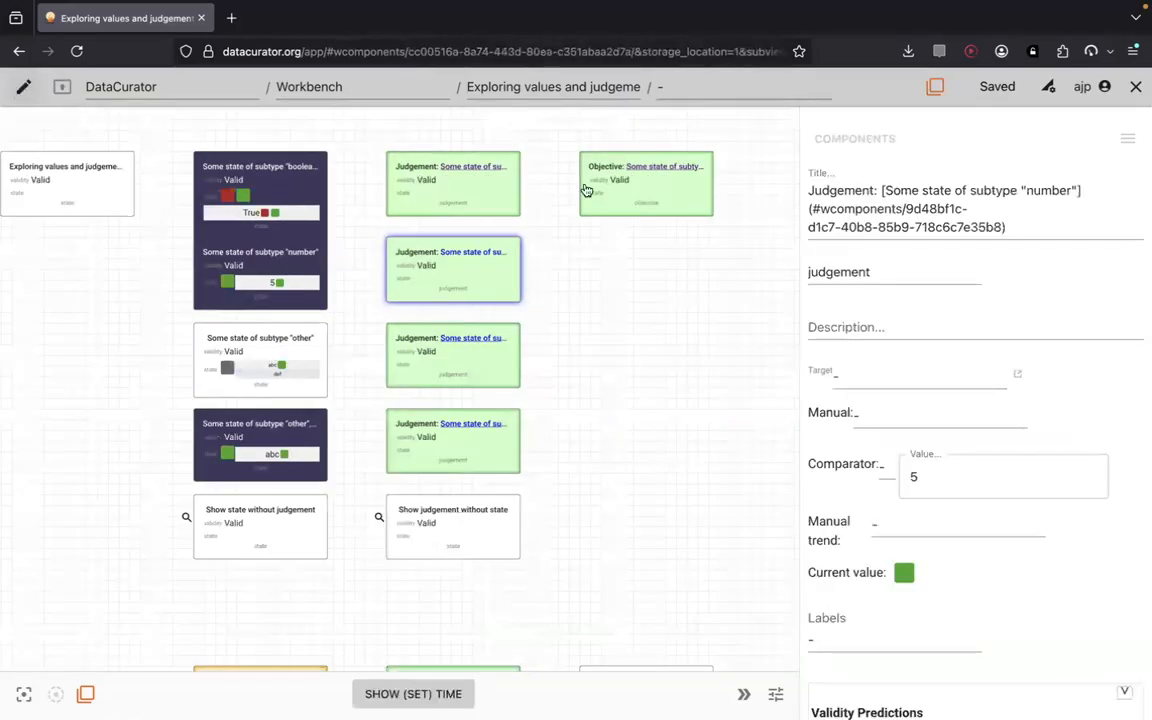
Try the >= comparator and other comparison settings on the number state's judgement, and restore it to == 5.
left_click(887, 448)
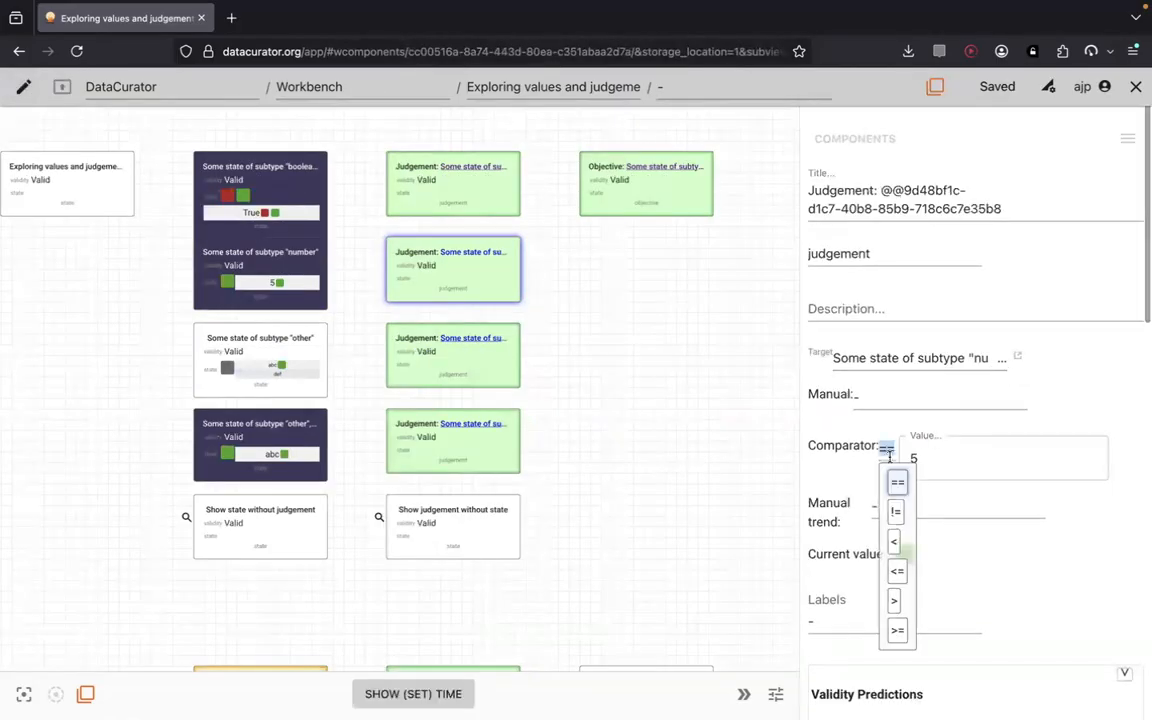
left_click(897, 632)
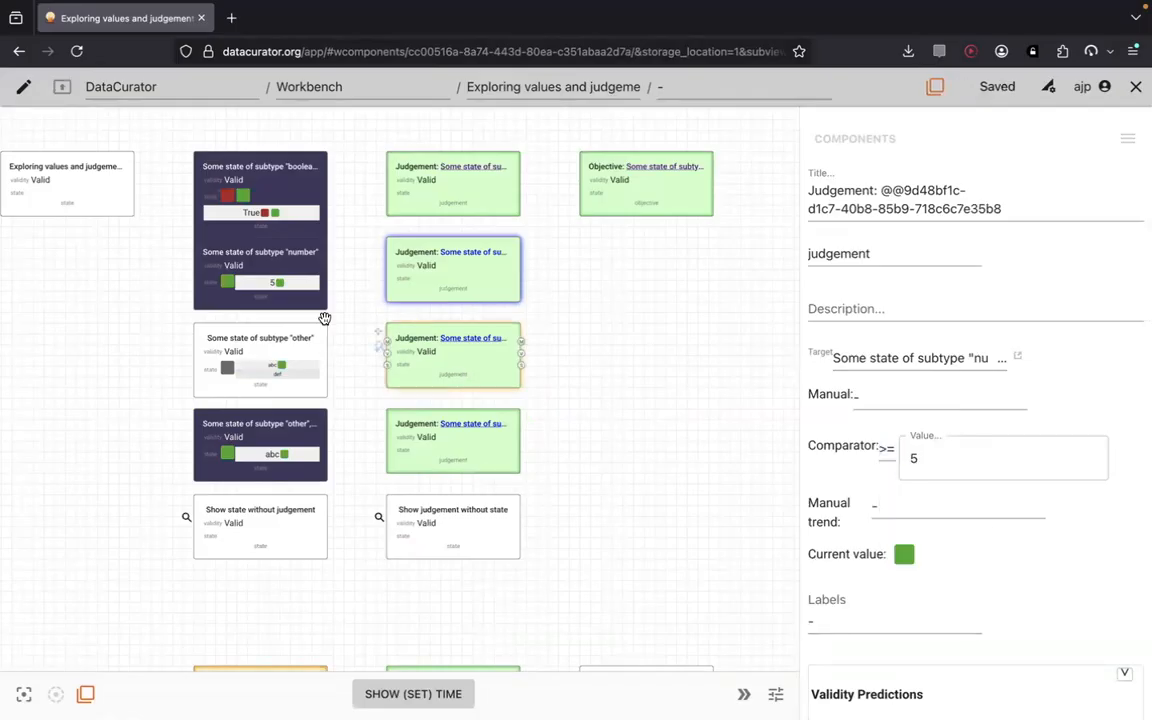
left_click(937, 455)
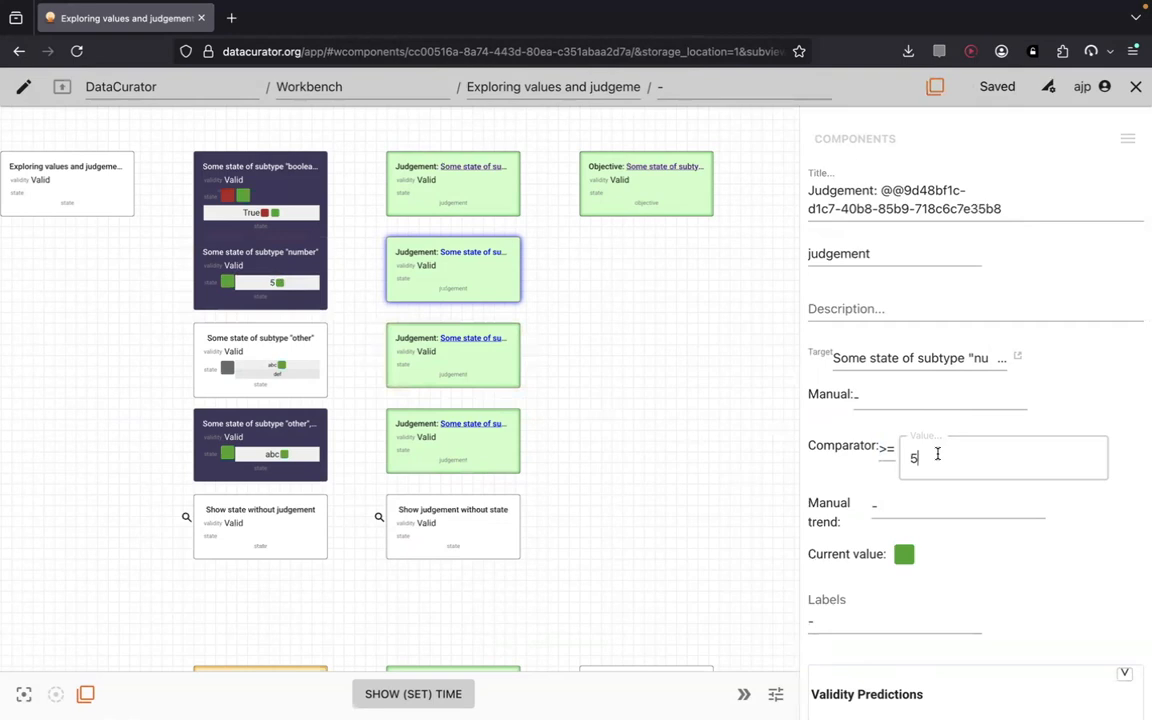
double_click(957, 464)
type("6")
left_click(886, 449)
left_click(897, 514)
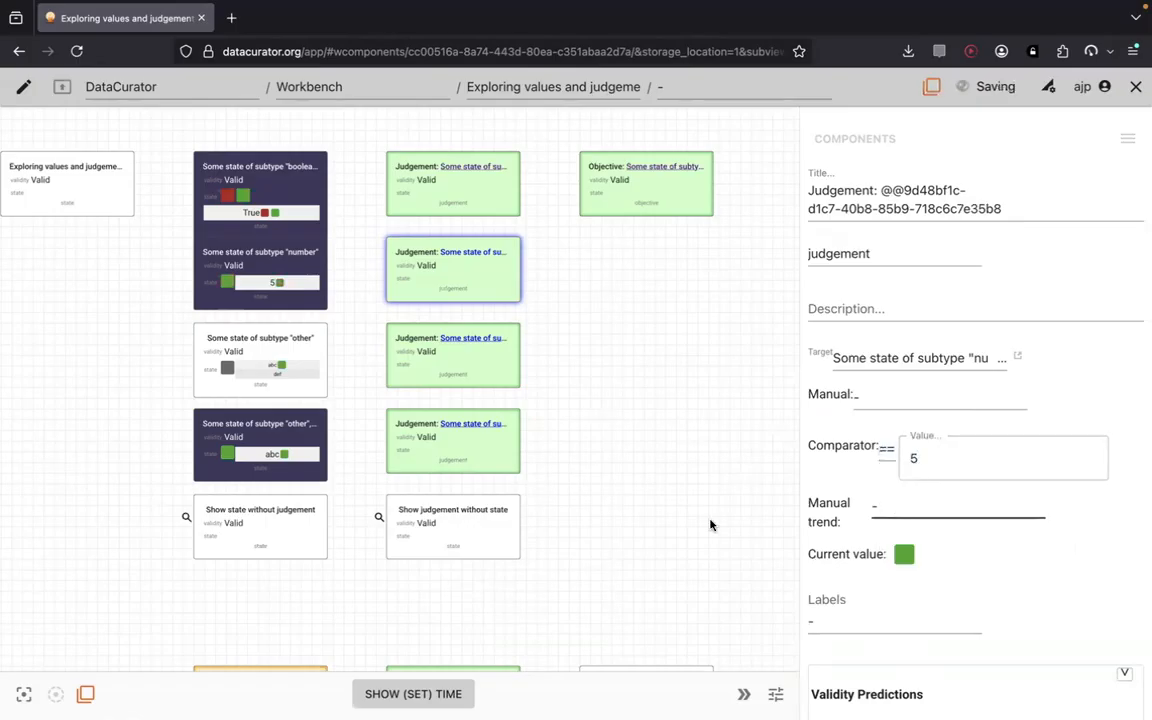
Clear the comparator value of the judgement on the "other" state and set it back to abc.
left_click(442, 362)
left_click(947, 456)
double_click(1010, 458)
key("BackSpace")
left_click(1080, 563)
left_click(950, 462)
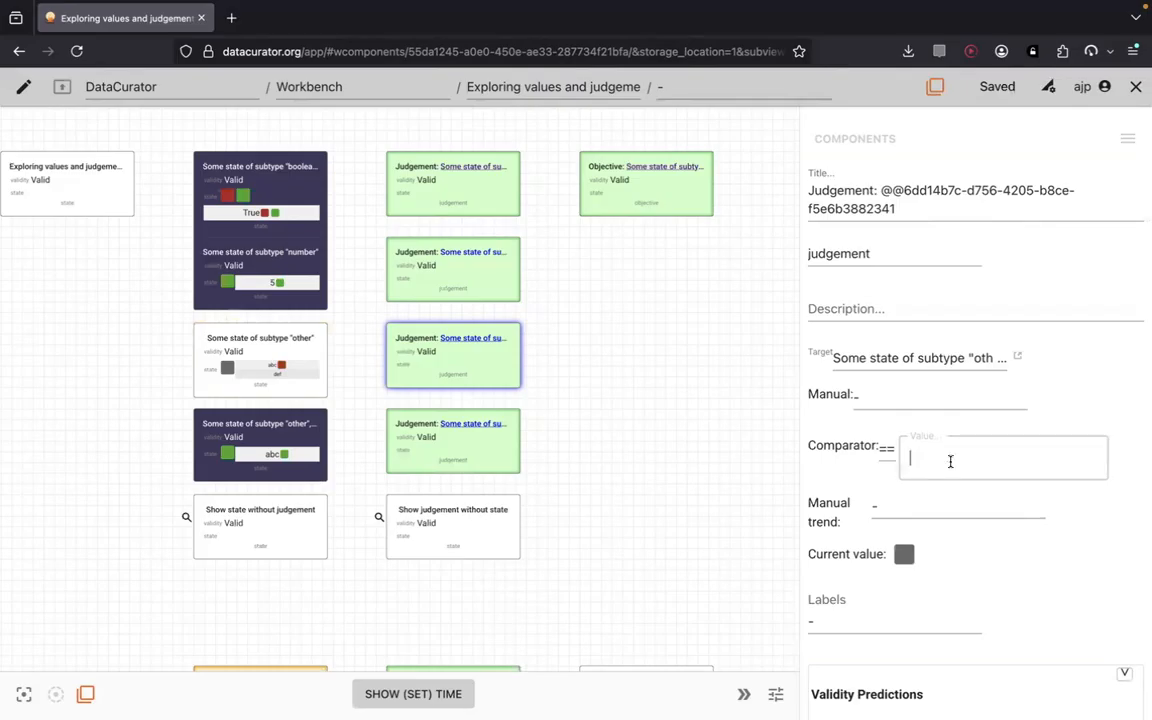
type("abc")
left_click(1110, 546)
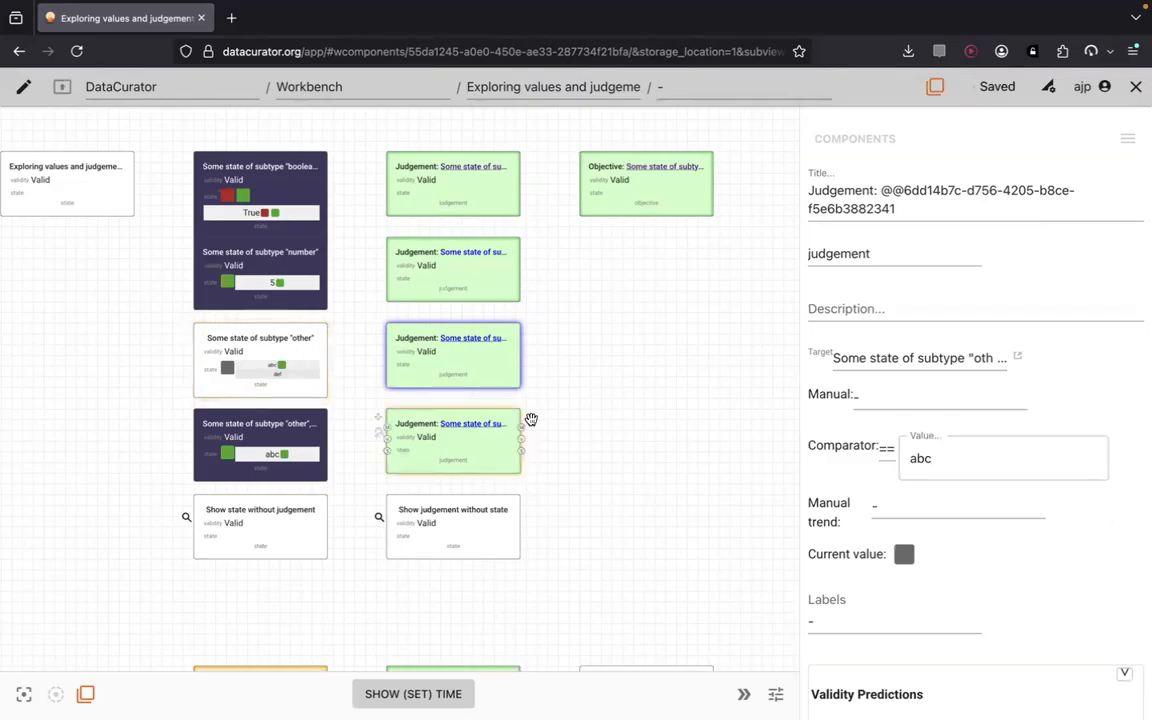
Select the state of subtype "other" and expand its Eternal value prediction to show the individual values.
left_click_drag(607, 429, 604, 357)
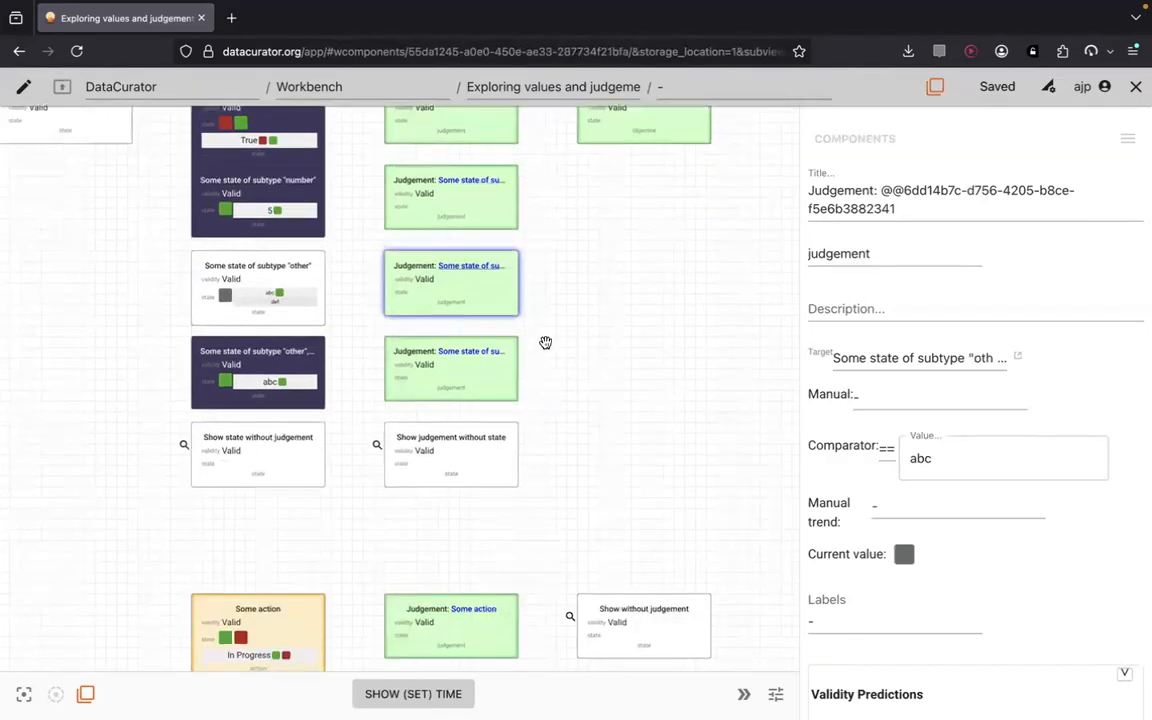
left_click(320, 283)
scroll(1034, 478, "down", 5)
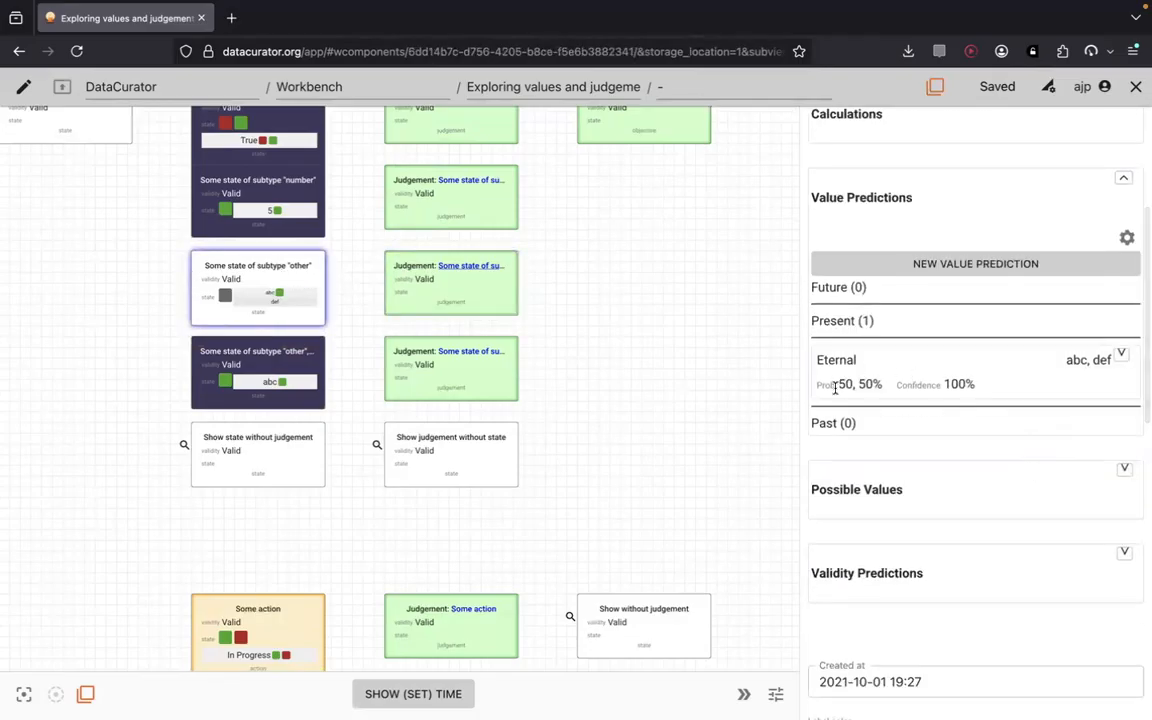
left_click(1123, 356)
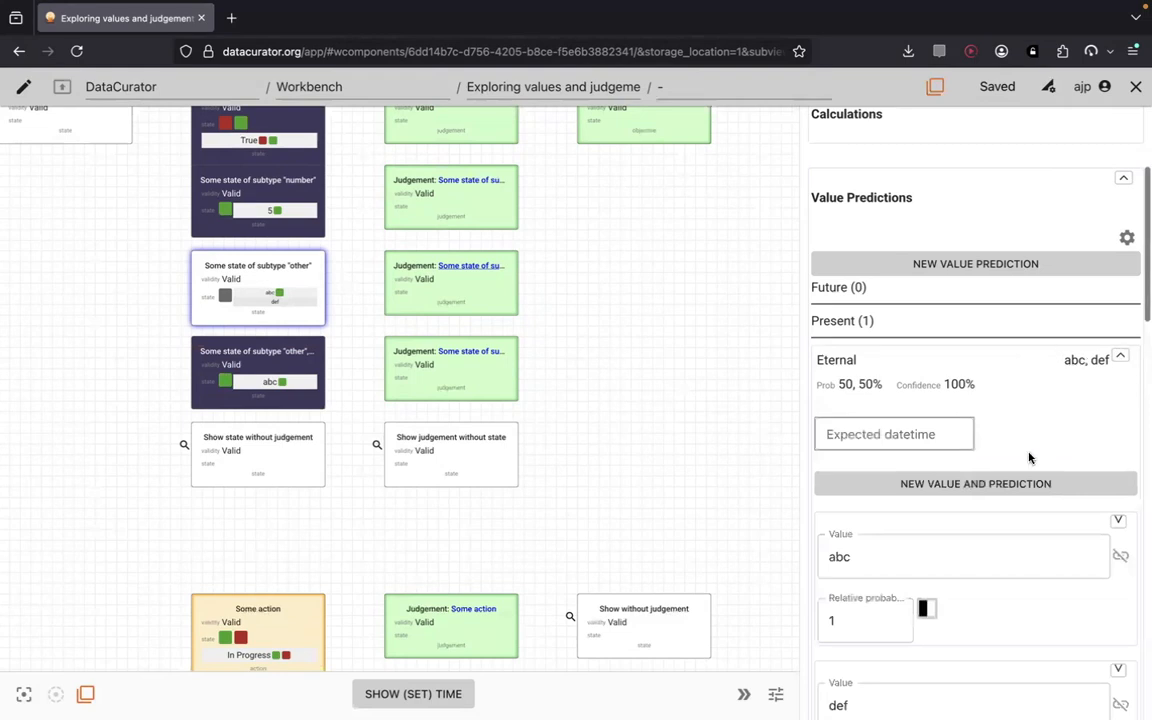
scroll(1030, 455, "down", 5)
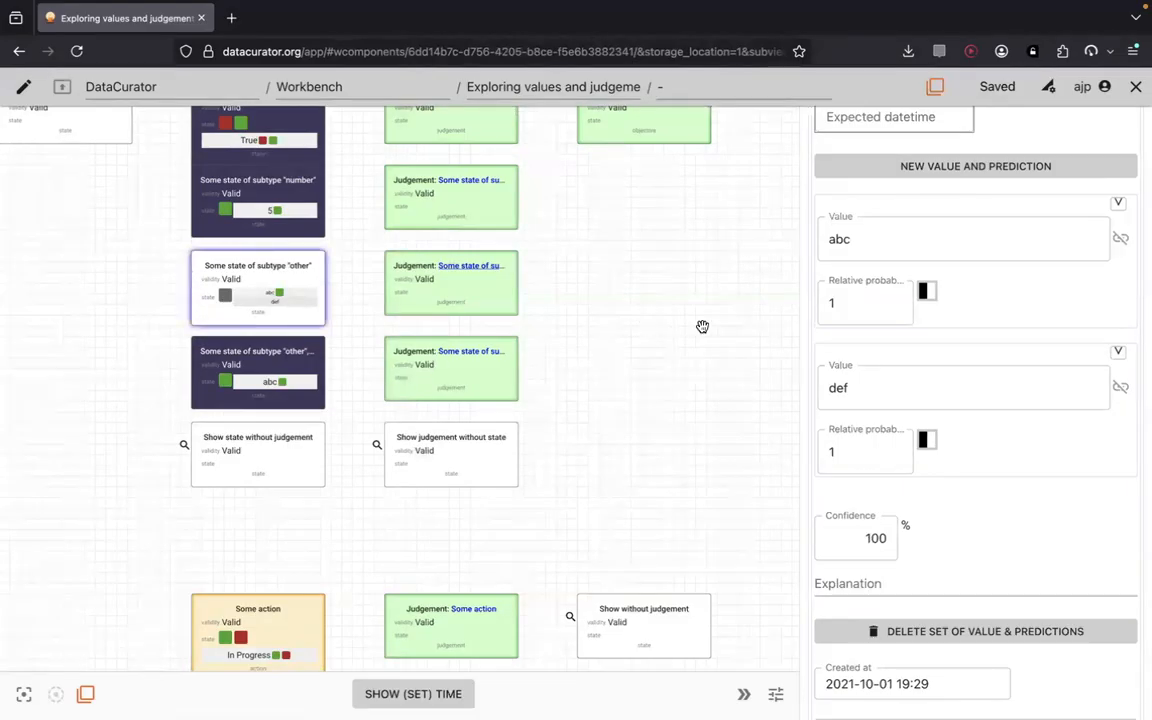
Set the "other" state's relative probabilities to 1.1 for abc and 0 for def.
double_click(852, 309)
type("1.1")
left_click(953, 290)
double_click(851, 309)
double_click(845, 453)
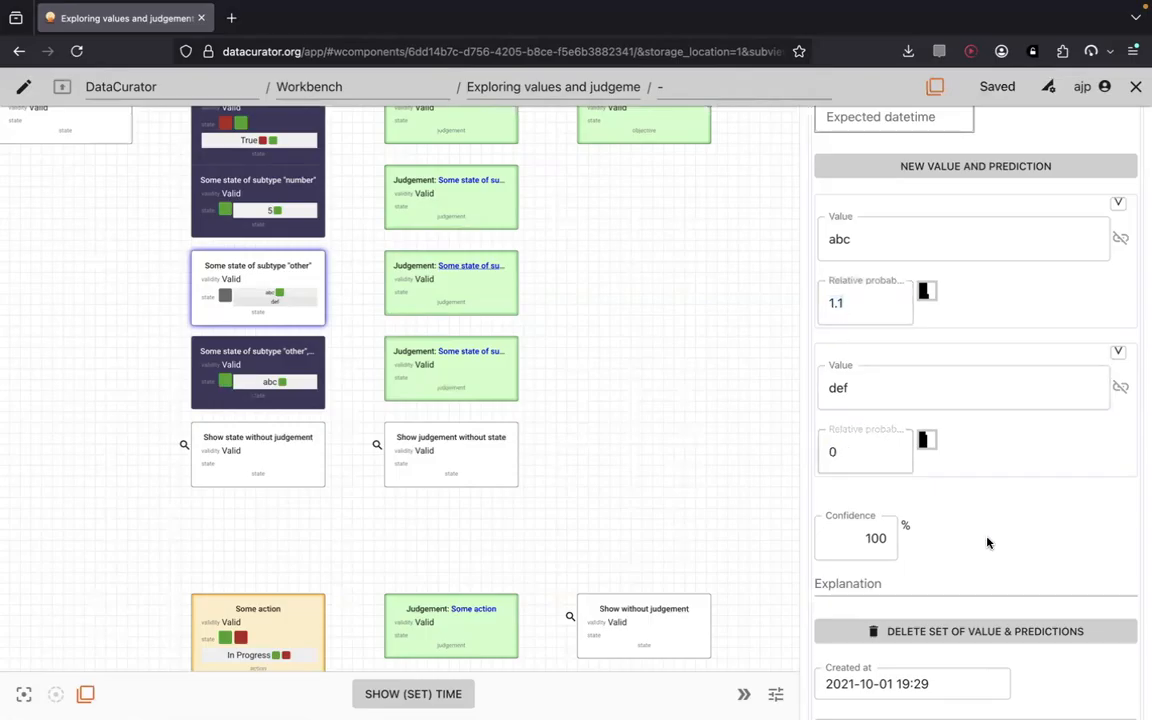
type("0")
left_click(1064, 533)
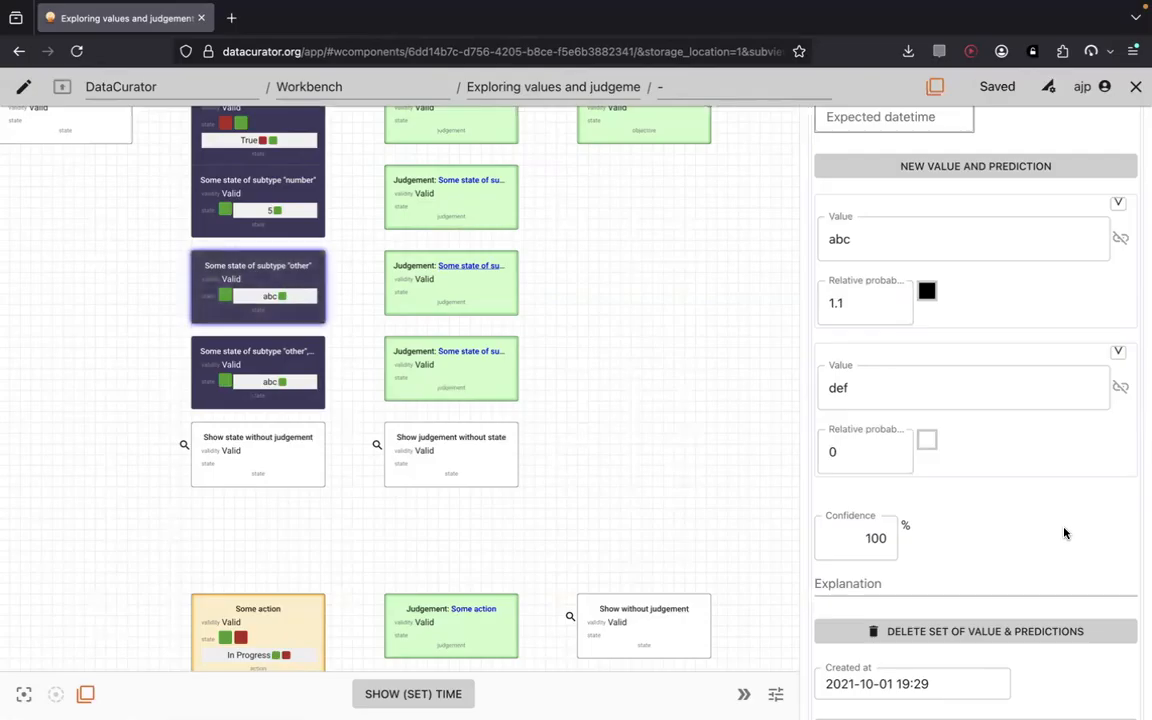
Try a relative probability of 0.00001 for def, and set it to 1.
left_click(889, 438)
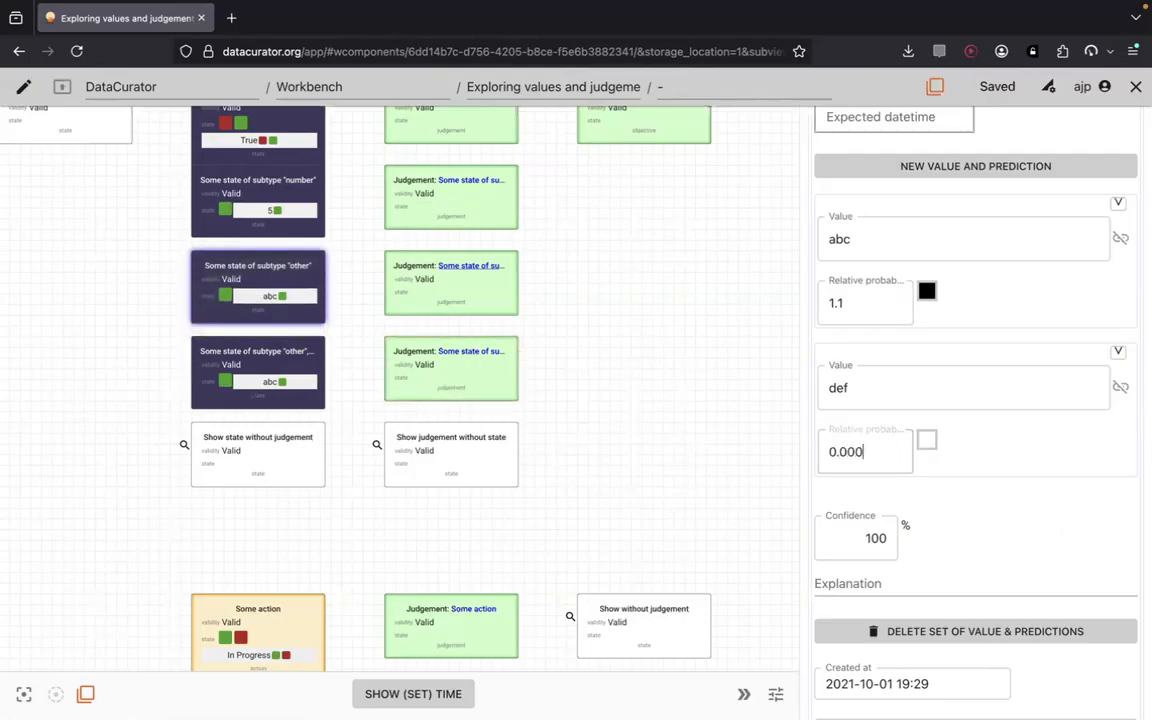
left_click(1031, 460)
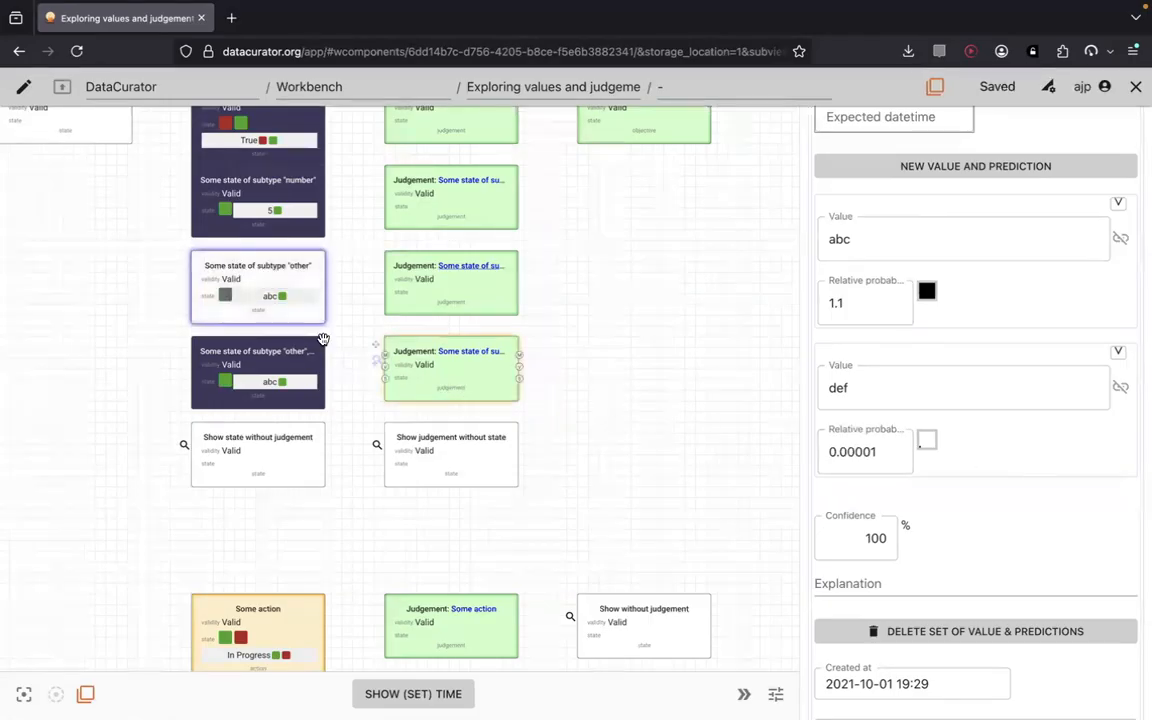
left_click_drag(838, 452, 875, 452)
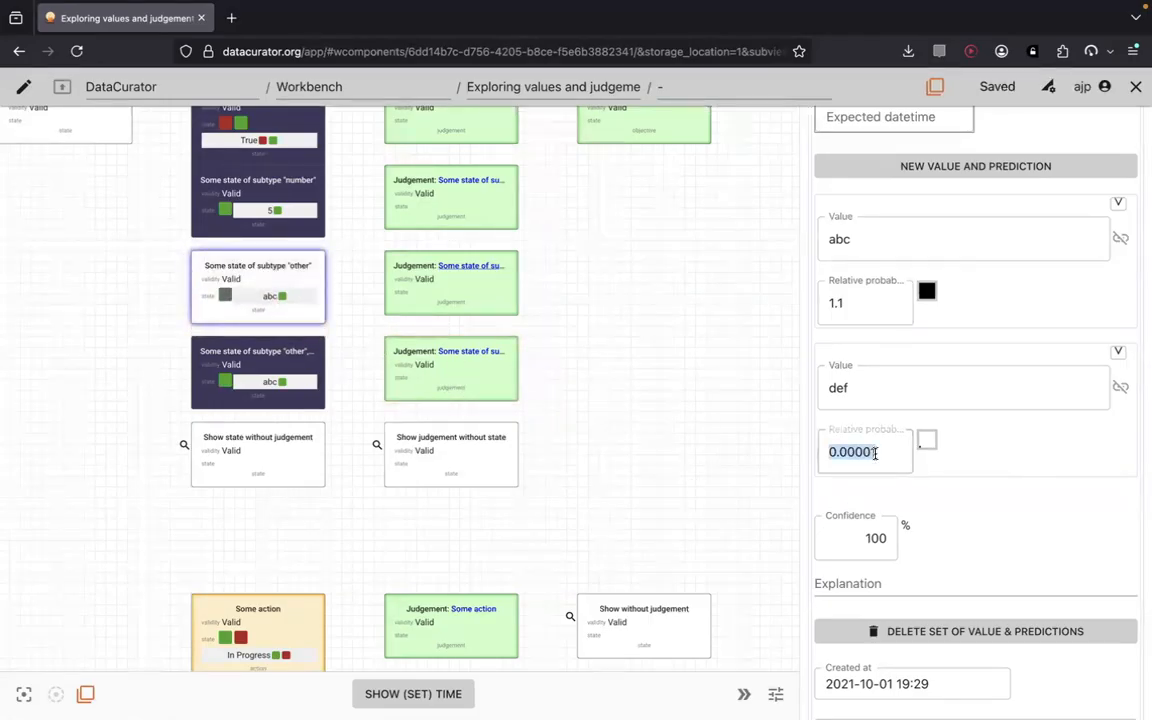
type("1")
left_click(1069, 477)
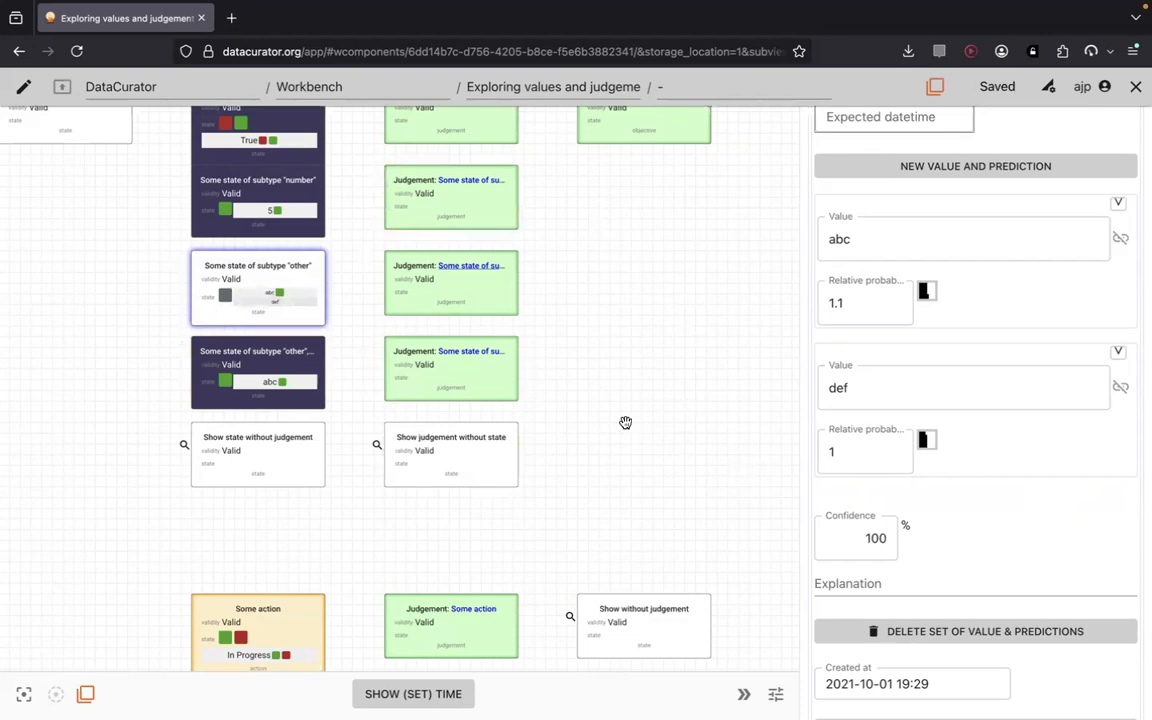
View the "Show state without judgement" subview and return to the parent view.
left_click_drag(650, 465, 648, 362)
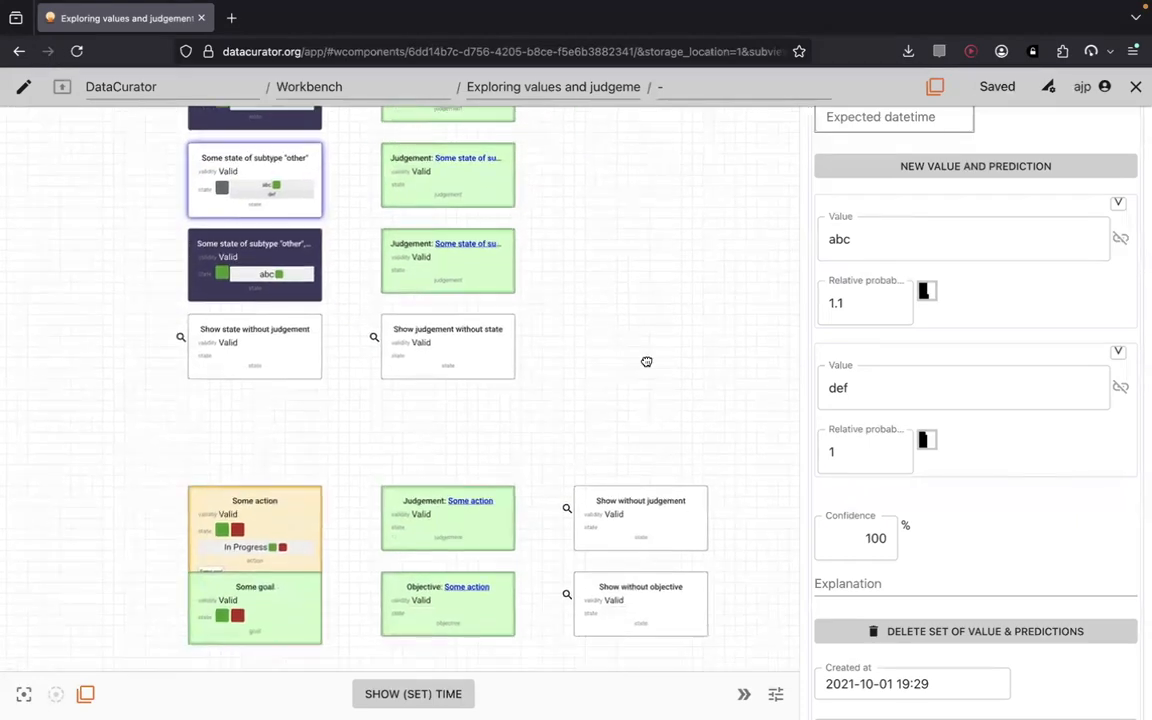
left_click(181, 339)
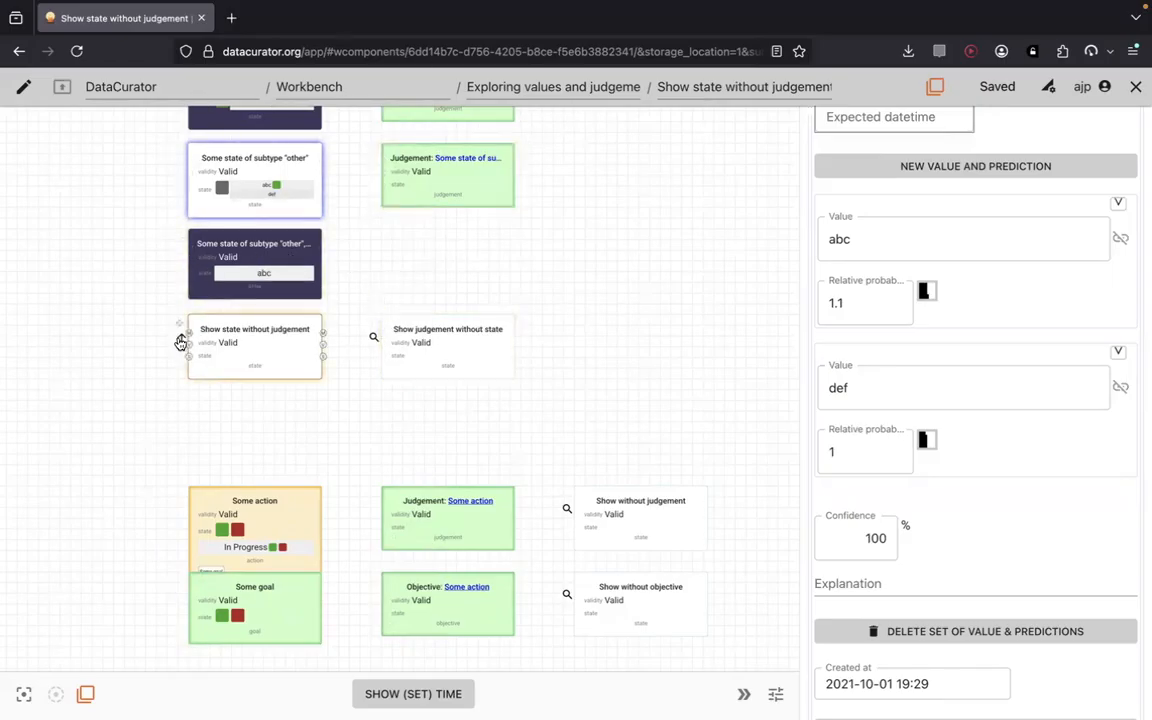
left_click(181, 341)
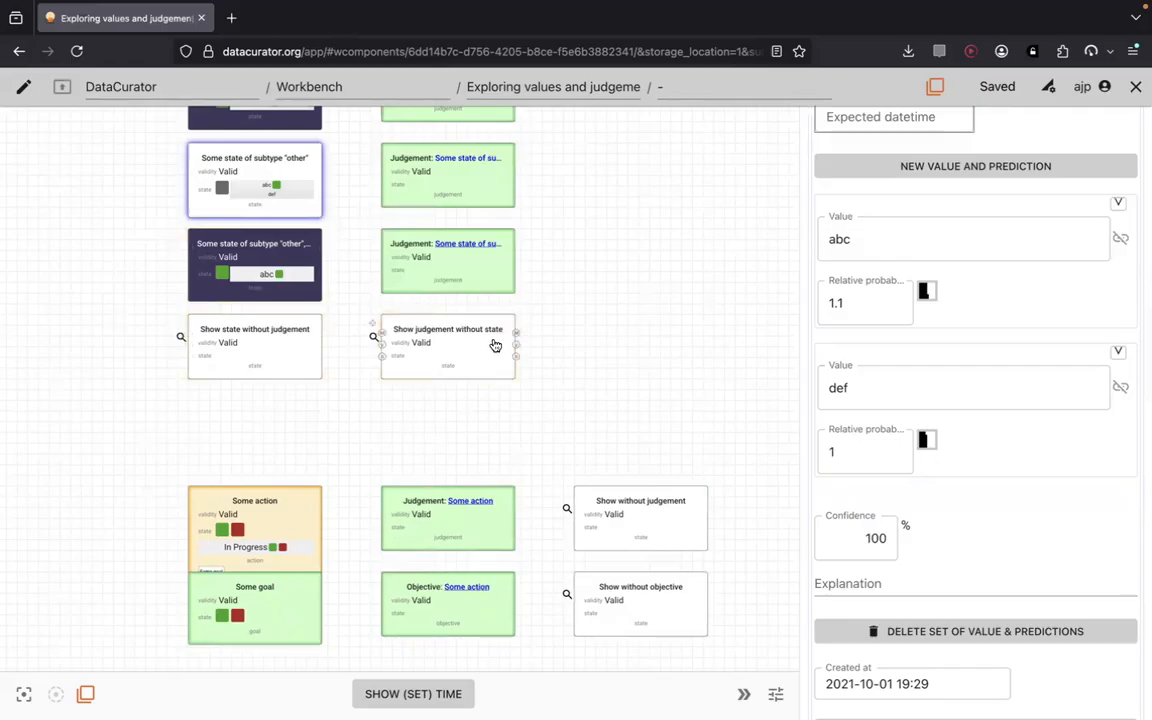
Select the judgement of the "other", round 2 state, and check the "Show judgement without state" subview in presentation mode before returning.
left_click(483, 277)
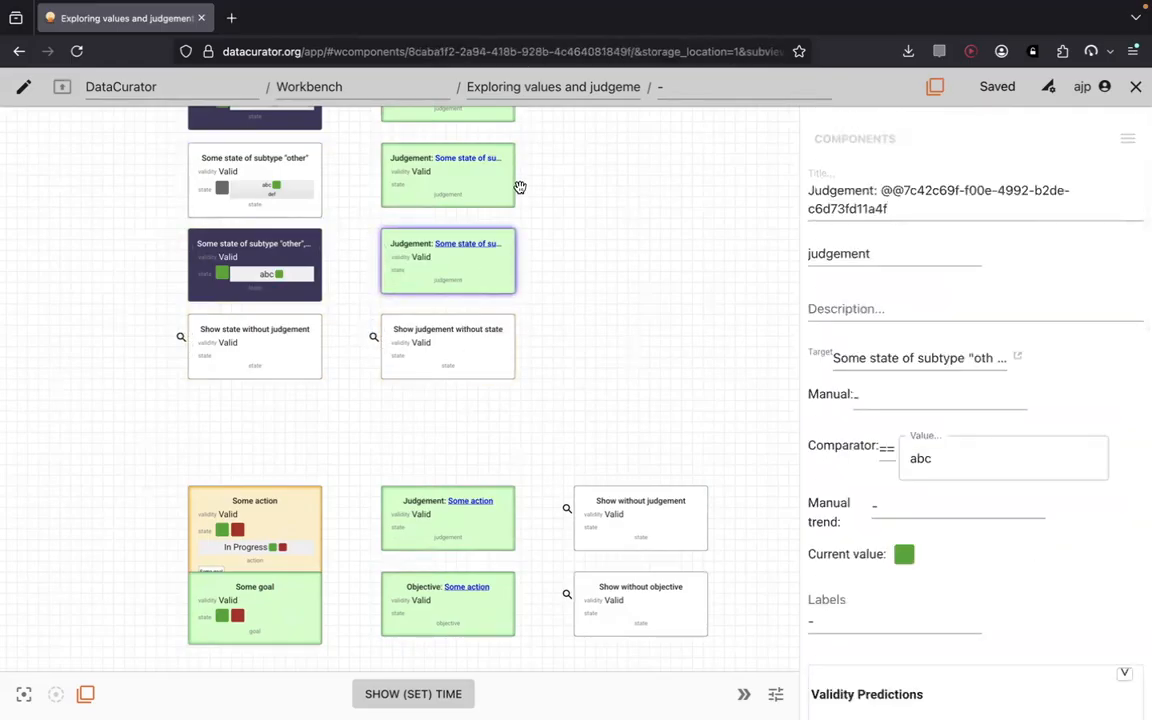
left_click(62, 87)
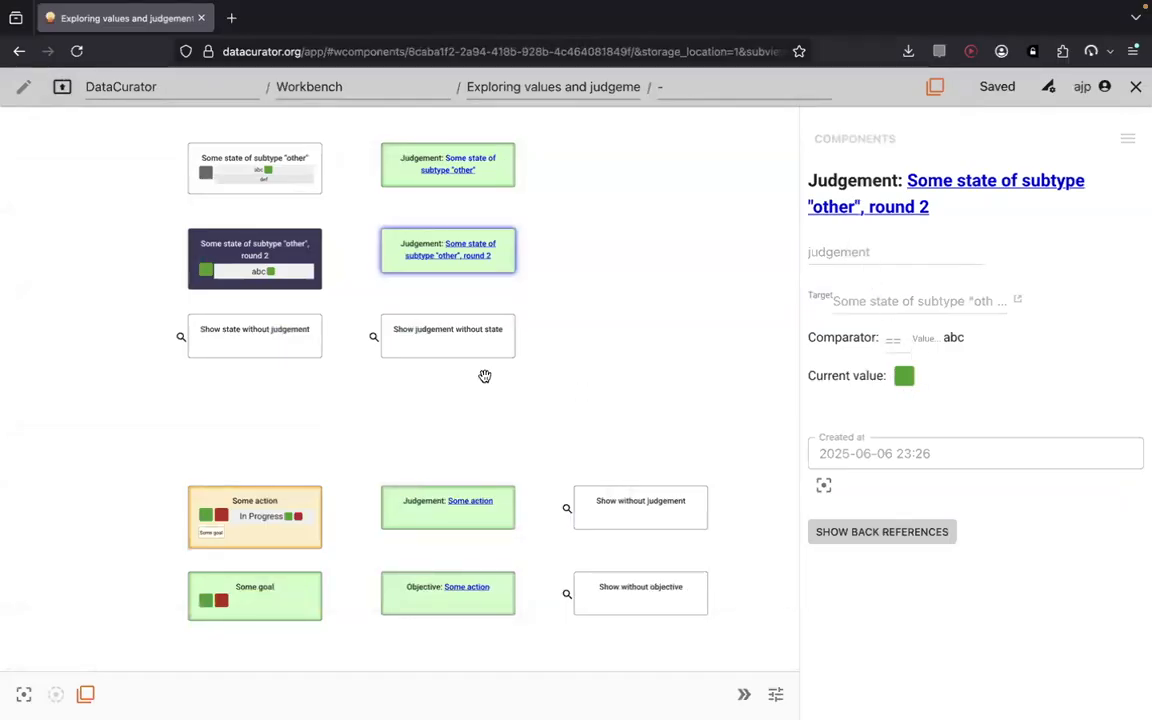
left_click(373, 340)
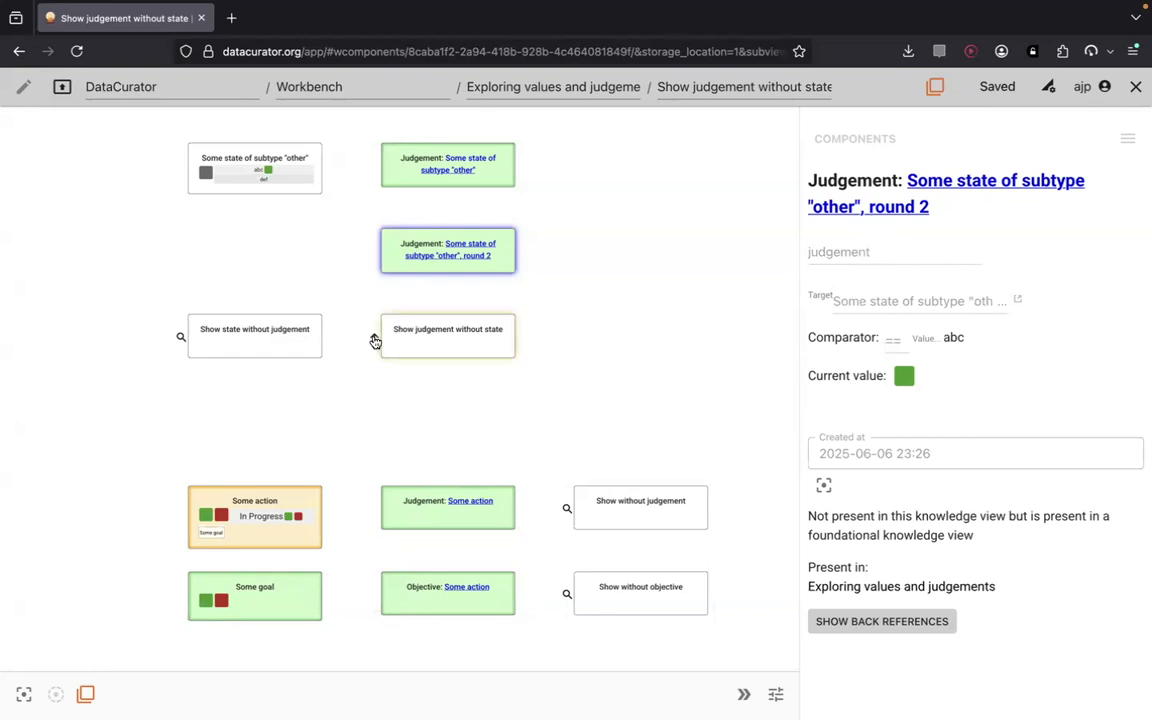
left_click(373, 337)
Return to editing mode and create a state titled "Show state with state value" beside "Show judgement without state".
left_click(24, 87)
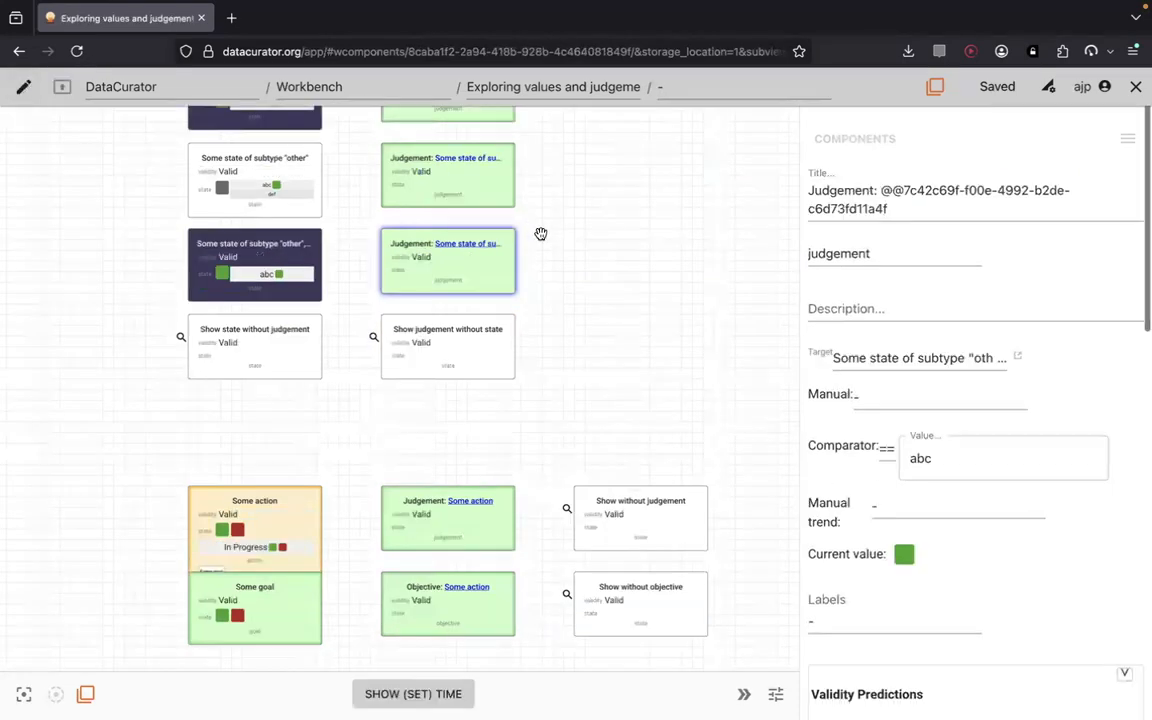
left_click(595, 330)
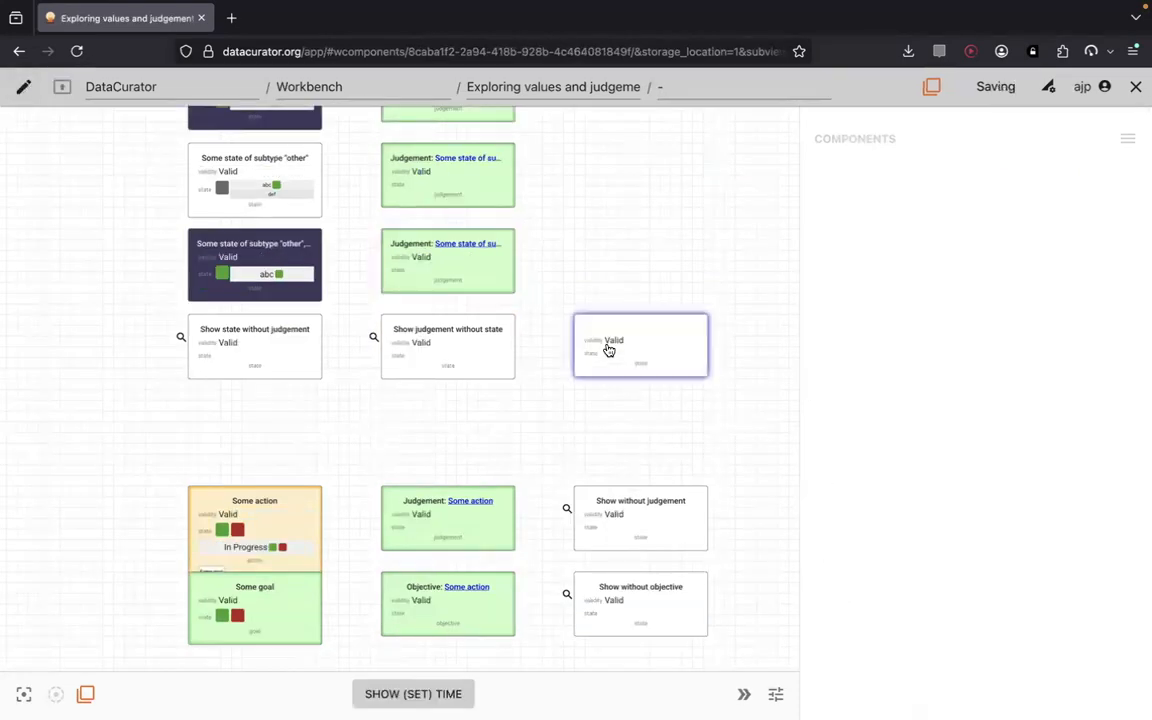
type("Show state with state value")
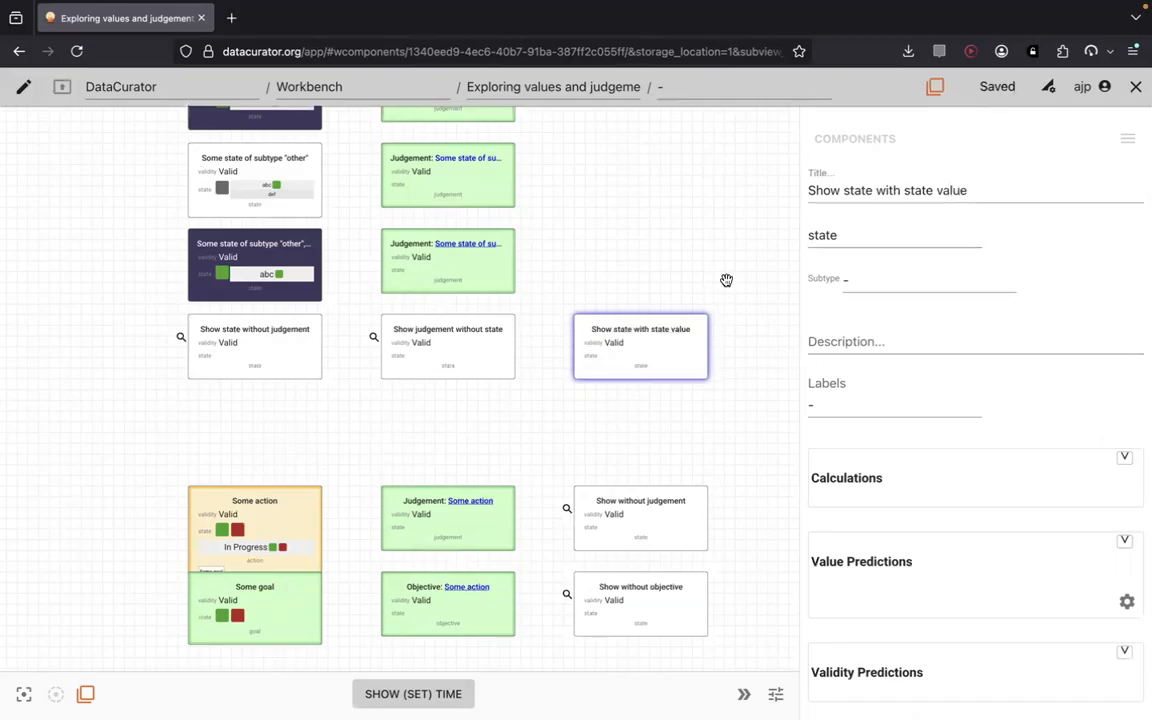
Enter the "Show state with state value" subview and add "Exploring values and judgements" as its foundational view.
left_click(567, 341)
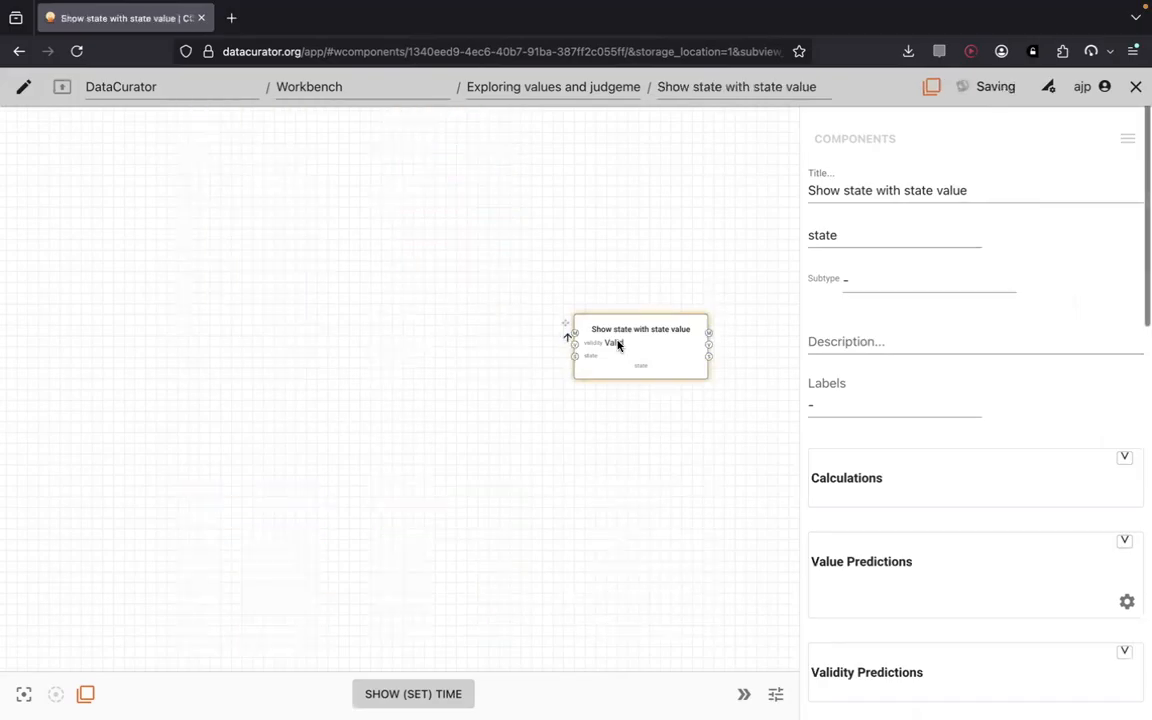
left_click(1126, 141)
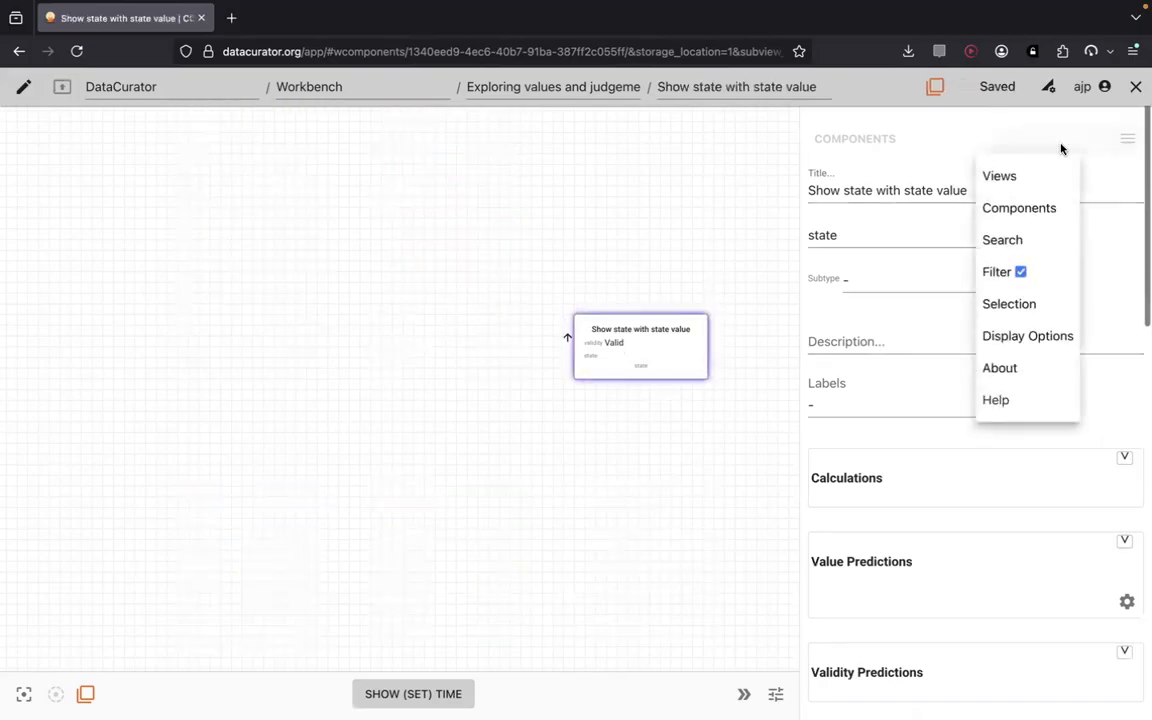
left_click(1018, 180)
left_click(930, 470)
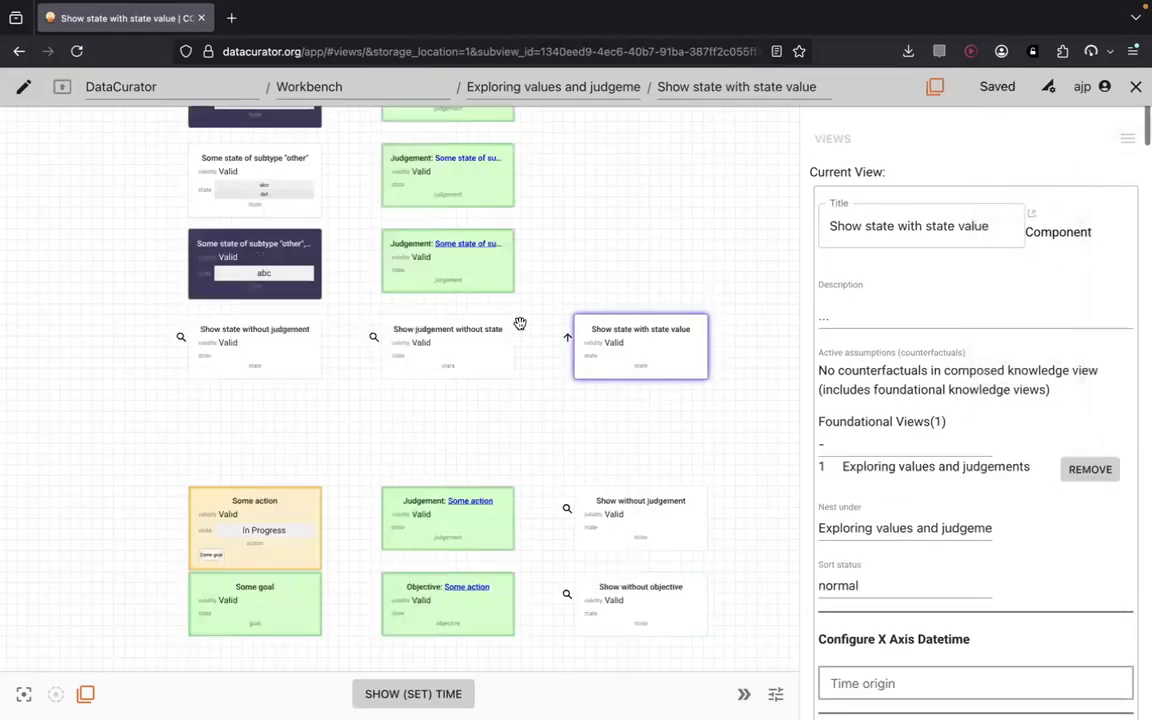
Create a component above "Show state with state value" and change its type to state value.
double_click(654, 256)
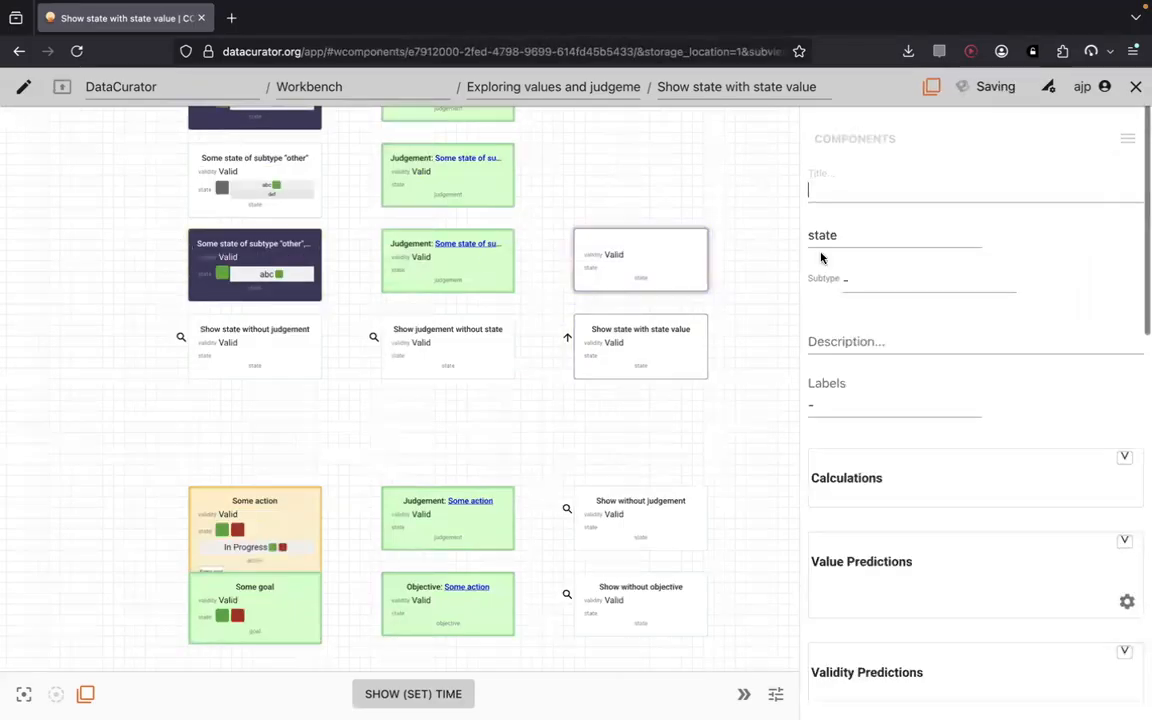
left_click(849, 236)
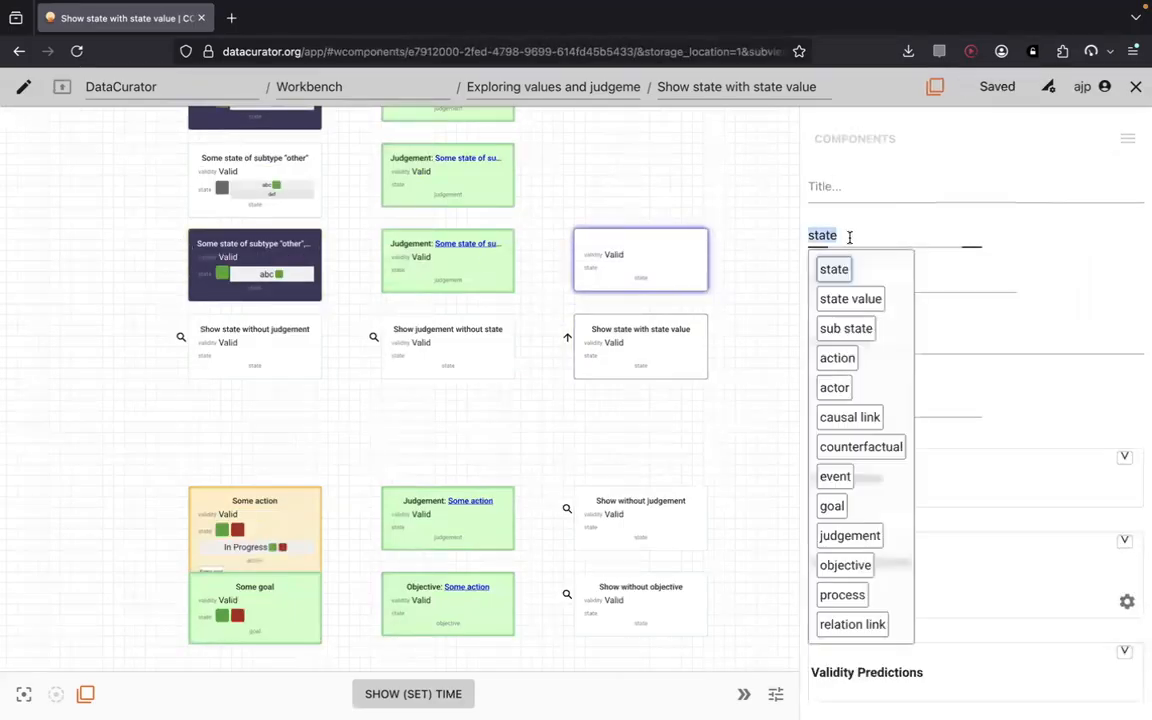
left_click(847, 312)
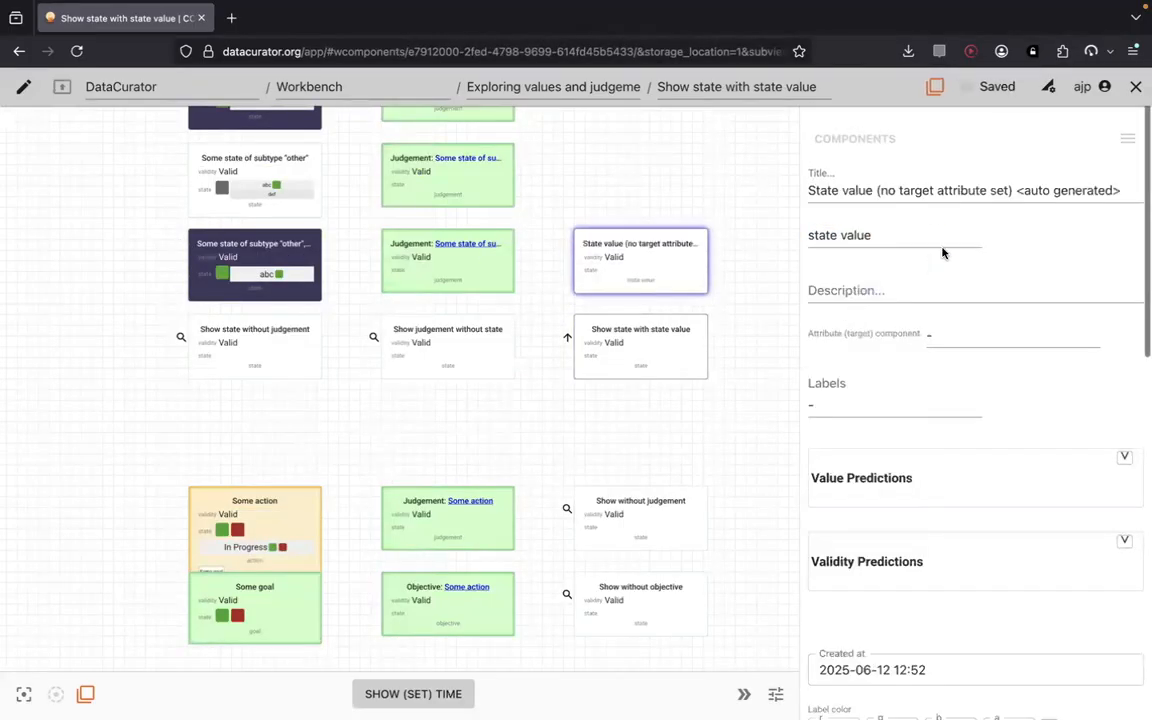
Set the state value's attribute (target) component to 'Some state of subtype "other", round 2'.
left_click(950, 333)
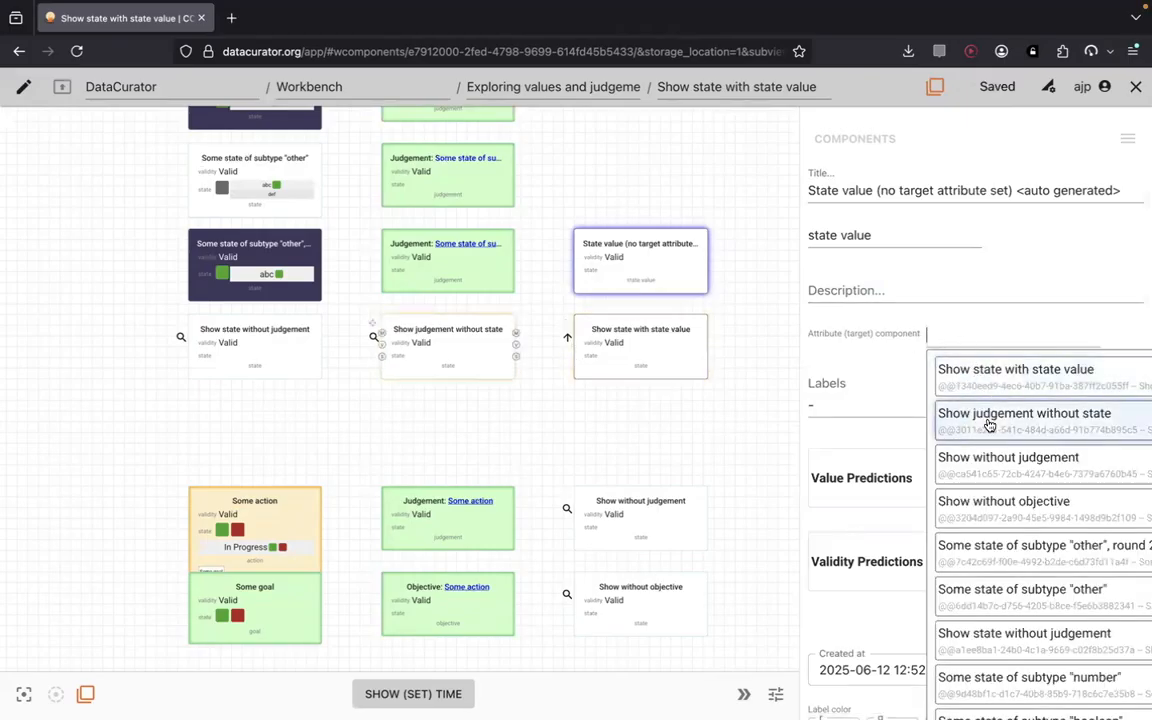
left_click(874, 297)
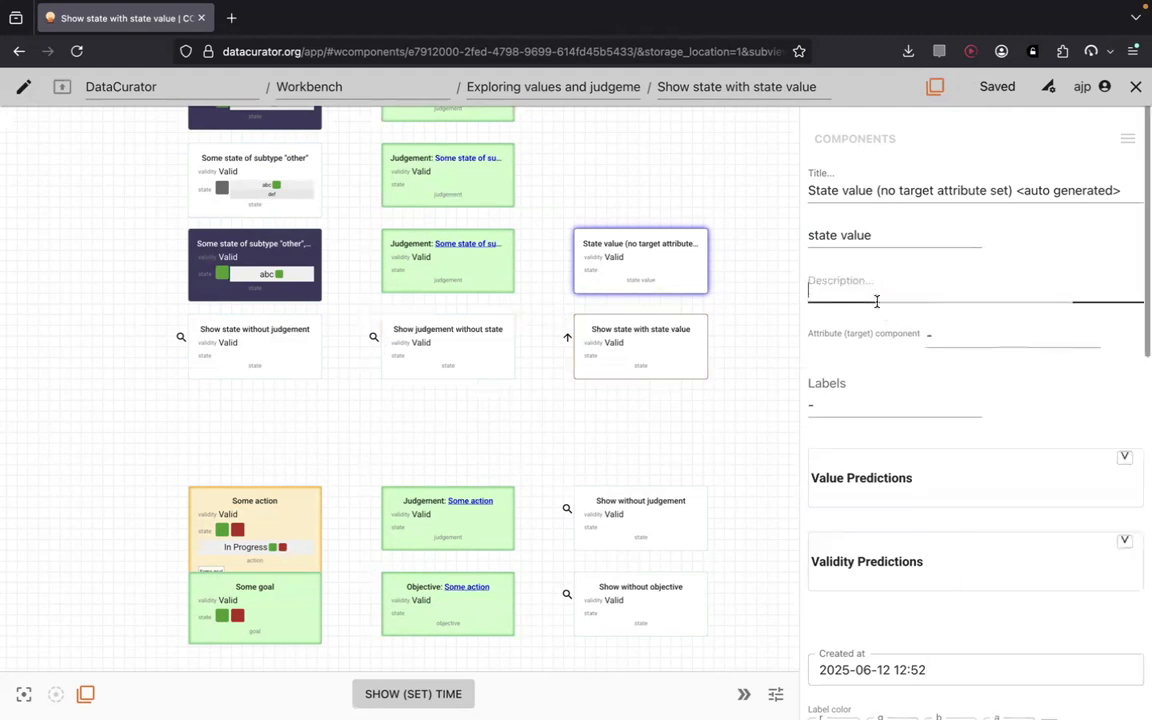
left_click(955, 337)
type("some state")
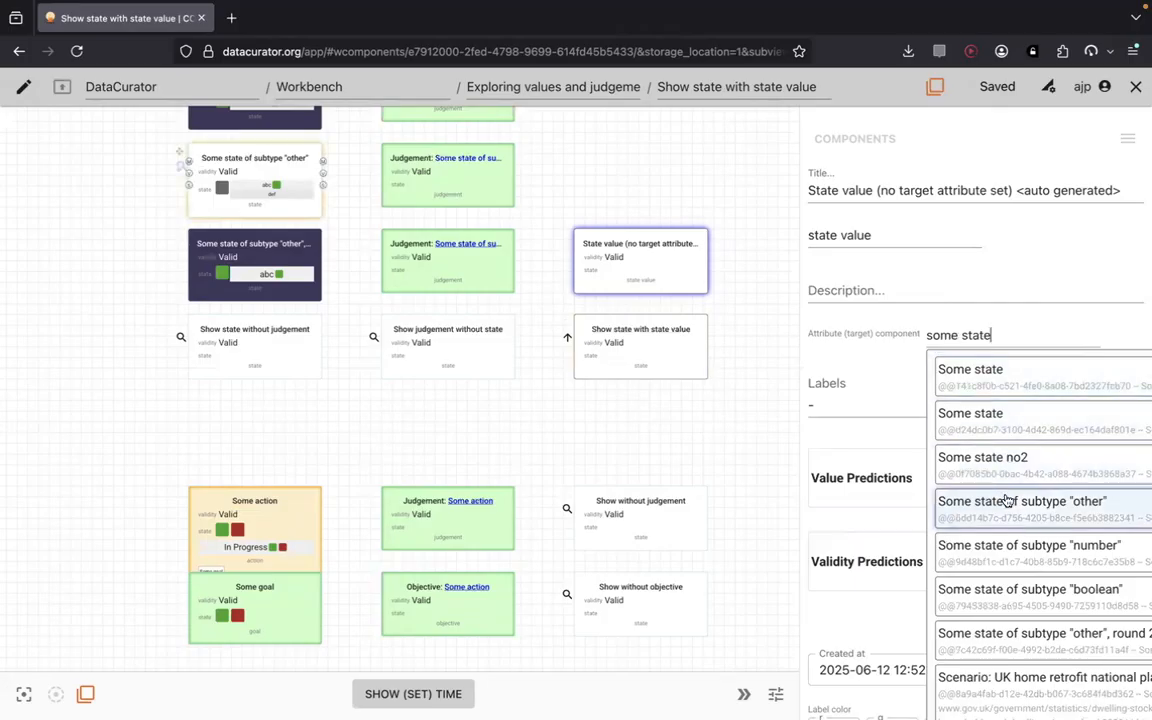
left_click(1015, 636)
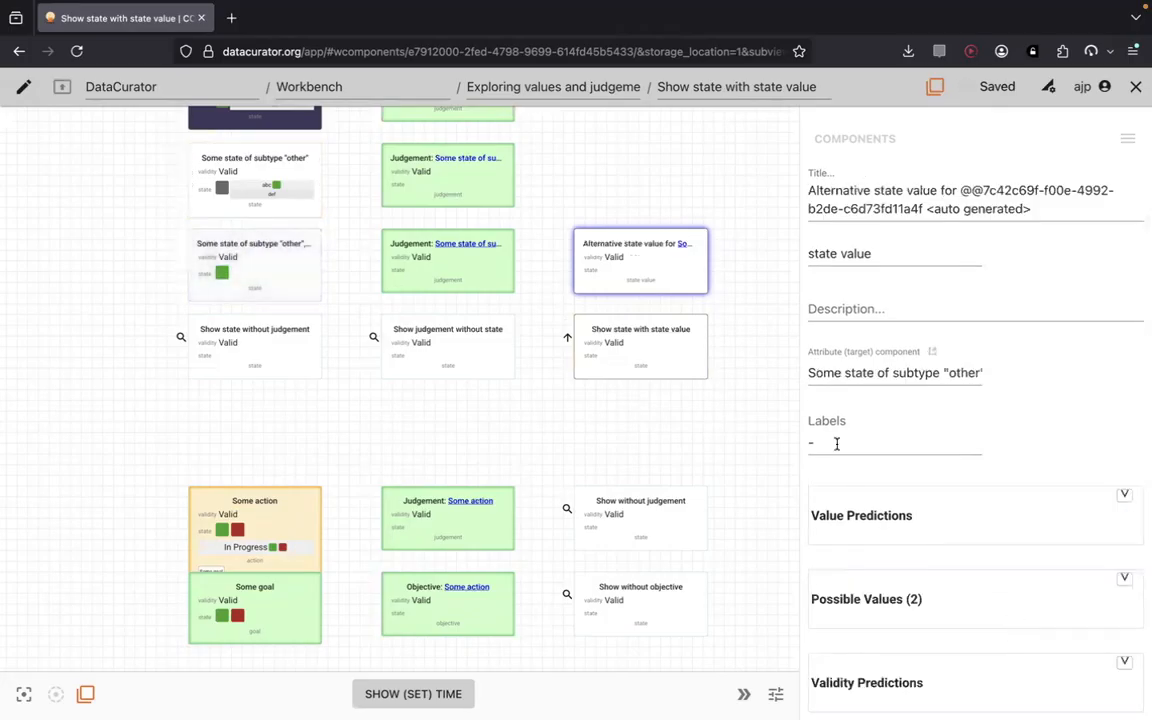
Add an eternal value prediction of "Def" to the state value component.
scroll(1048, 410, "down", 3)
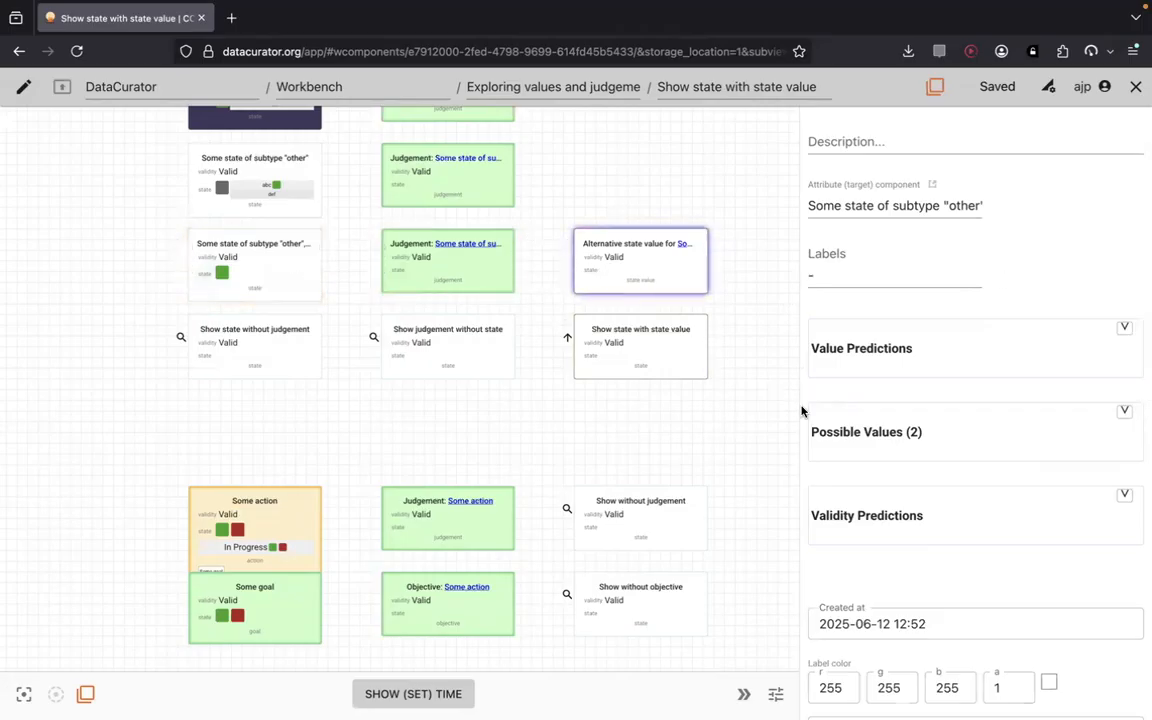
left_click(1124, 330)
left_click(877, 389)
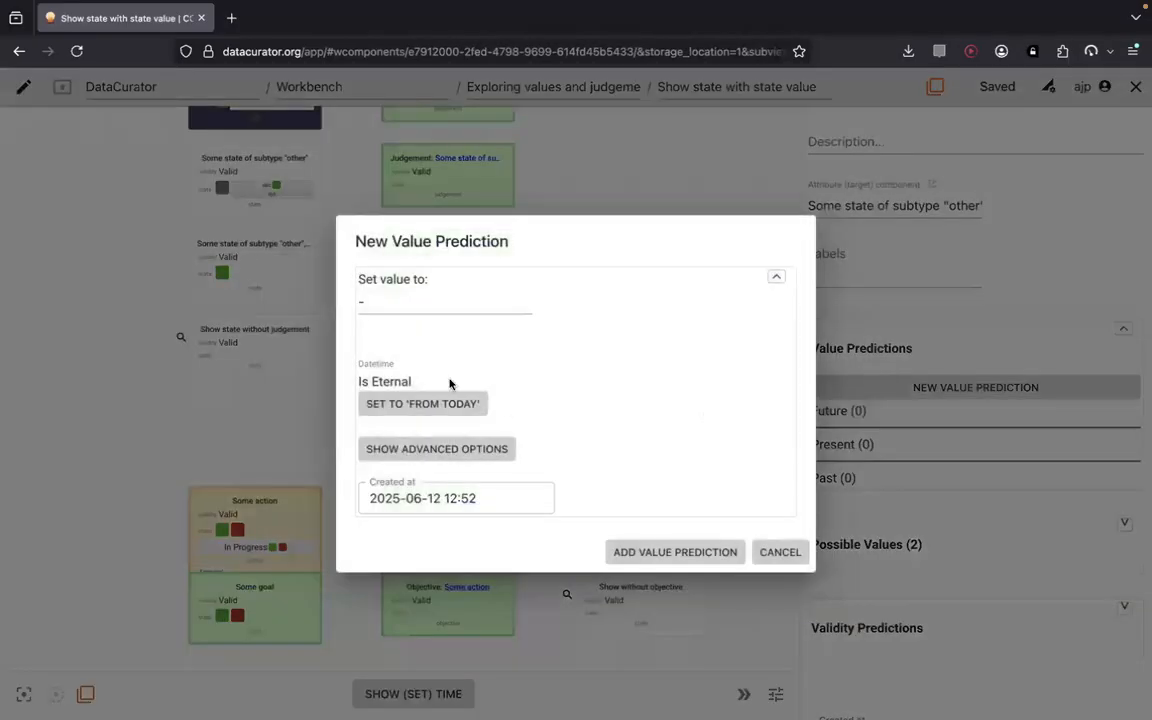
left_click(379, 304)
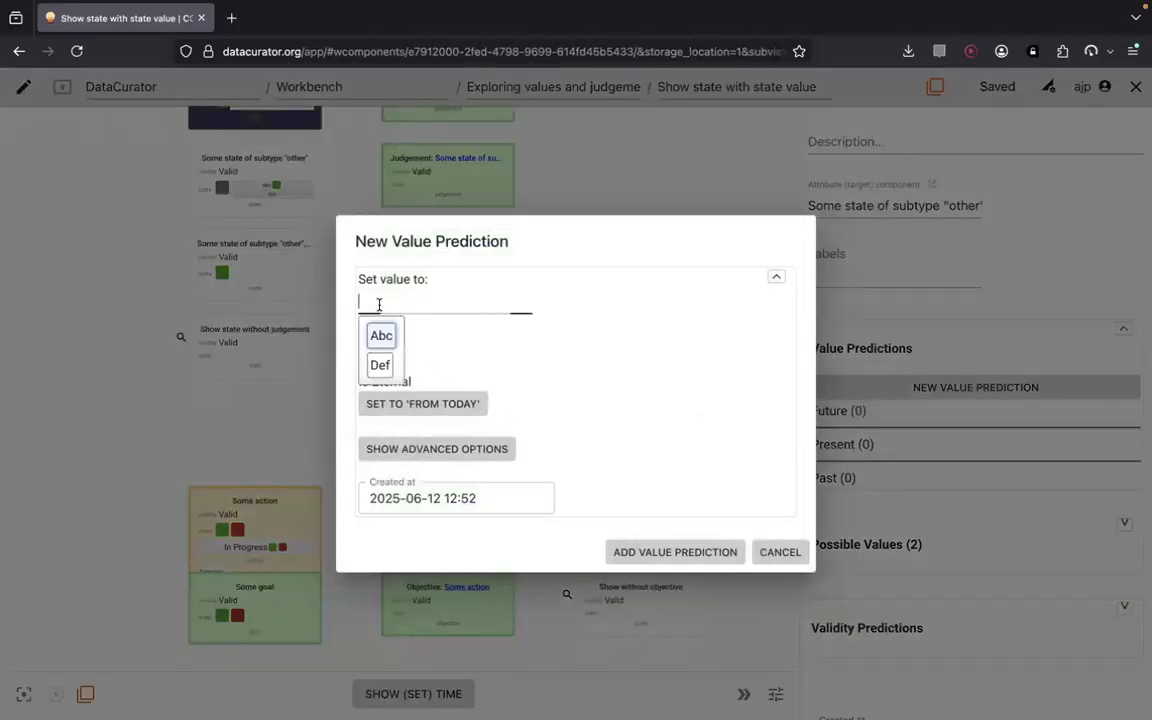
left_click(388, 365)
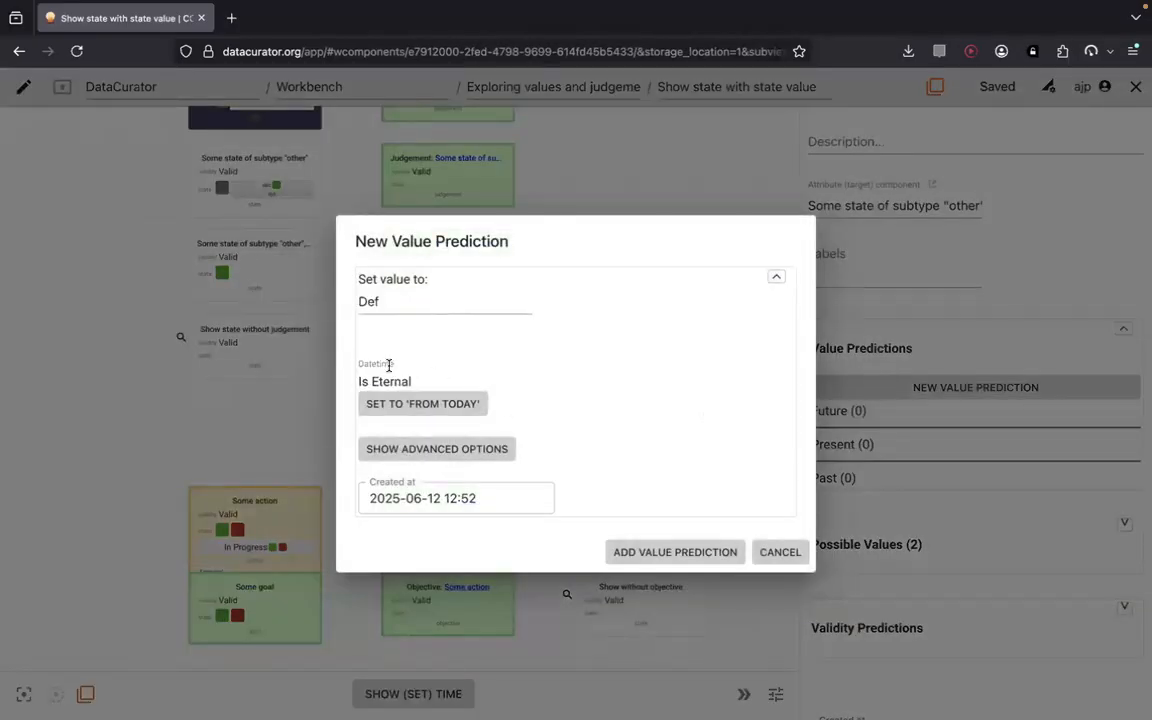
left_click(676, 552)
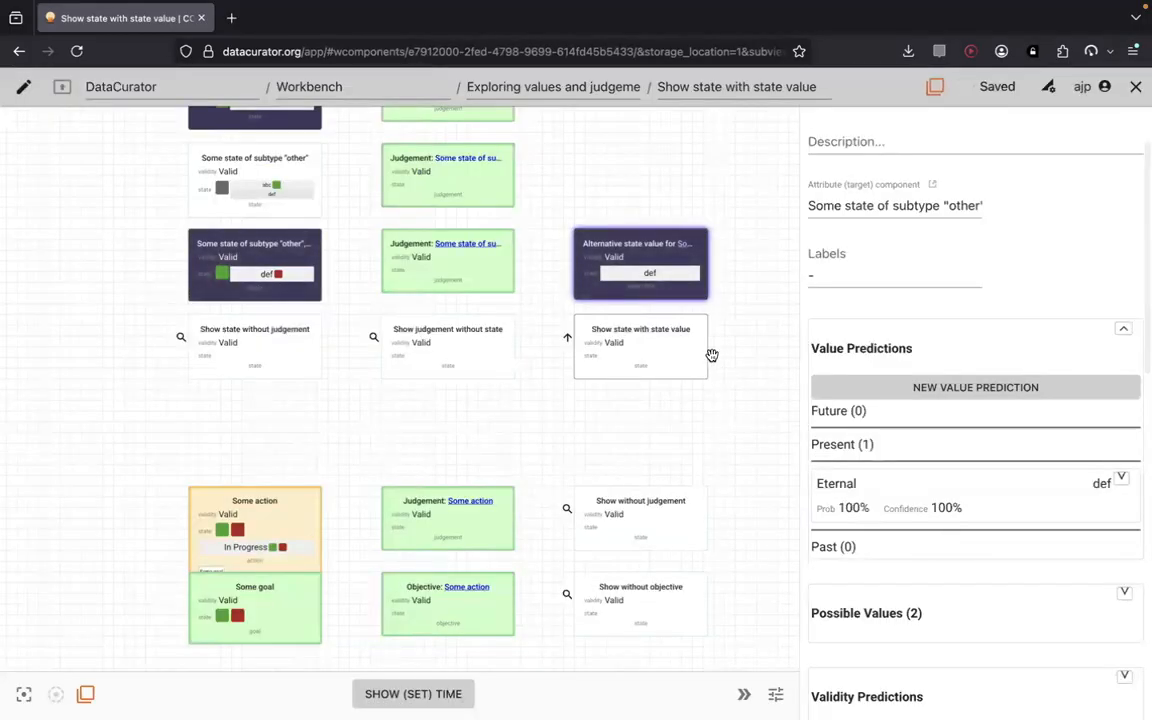
Inspect the round 2 judgement and the alternative state value in presentation mode, and return to the parent view.
left_click(487, 274)
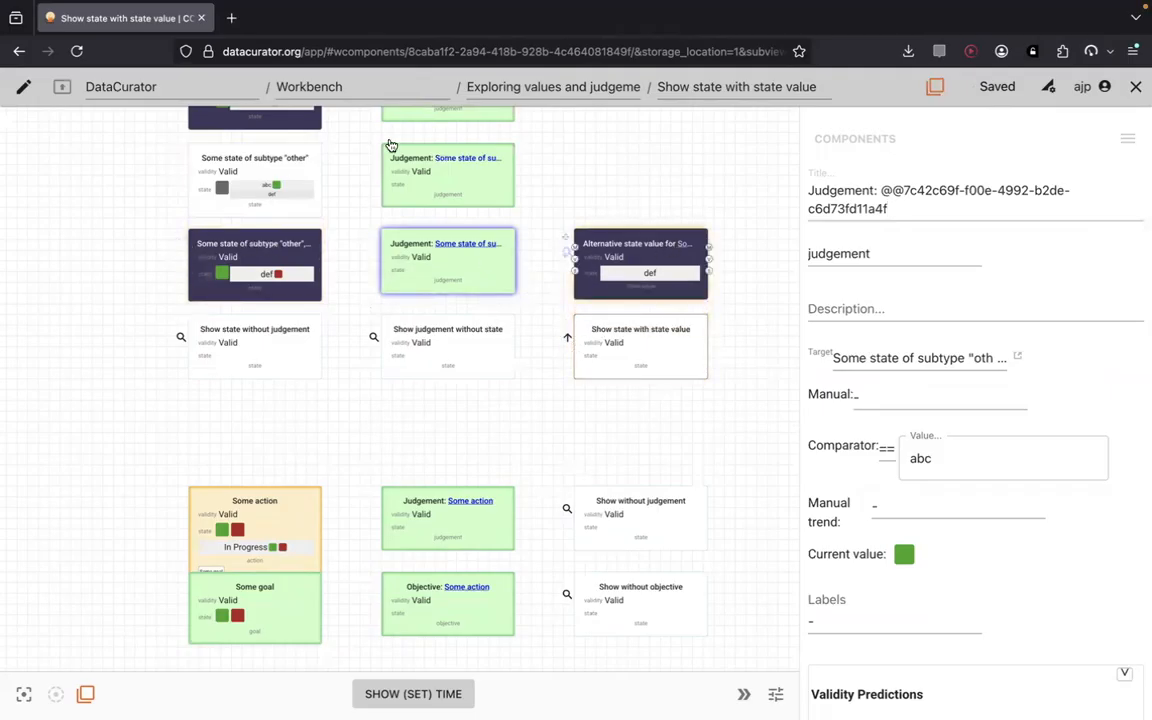
left_click(61, 84)
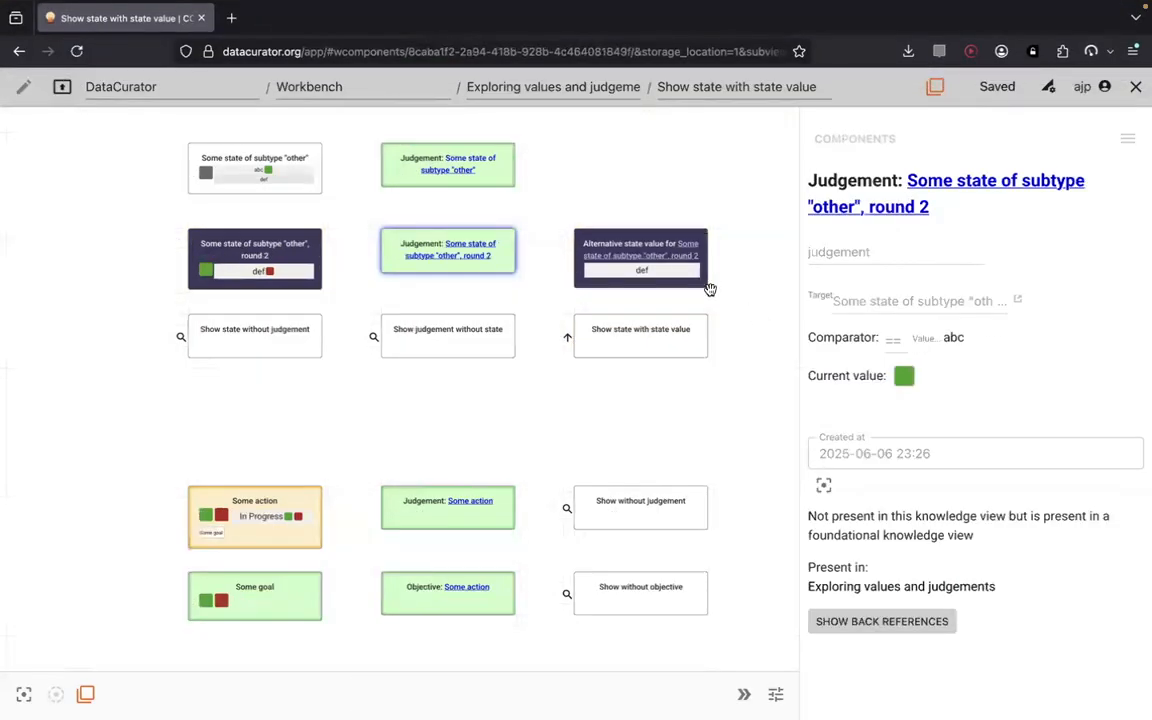
left_click(643, 249)
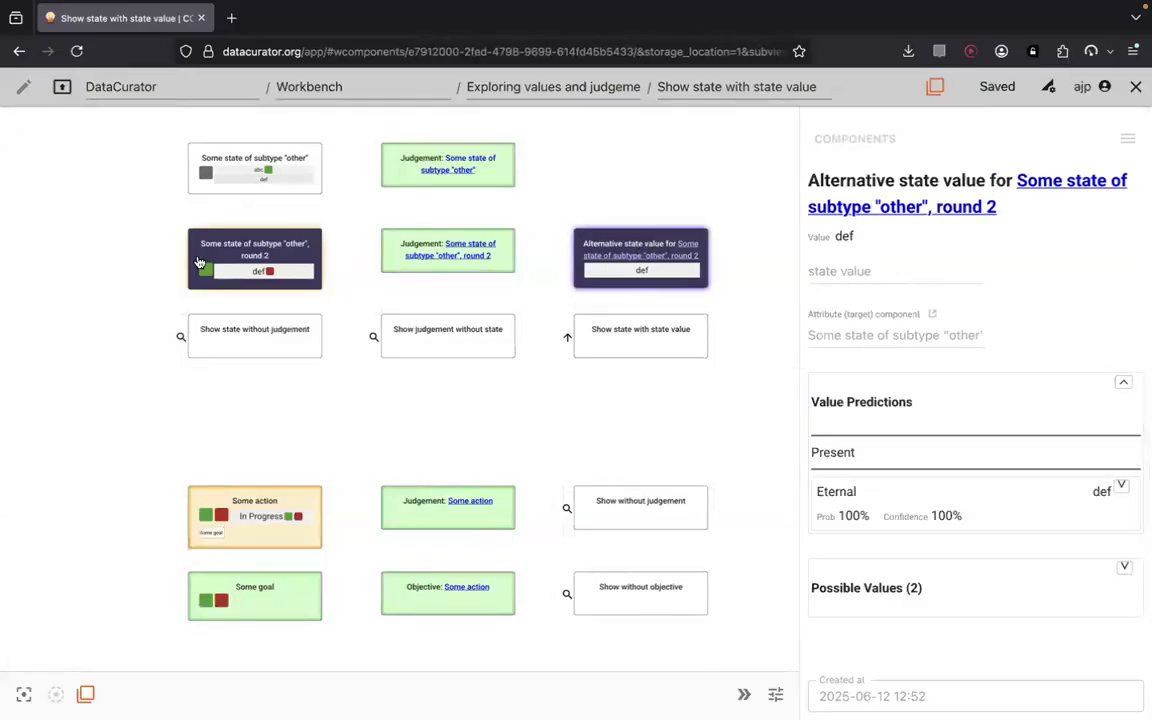
mouse_move(230, 270)
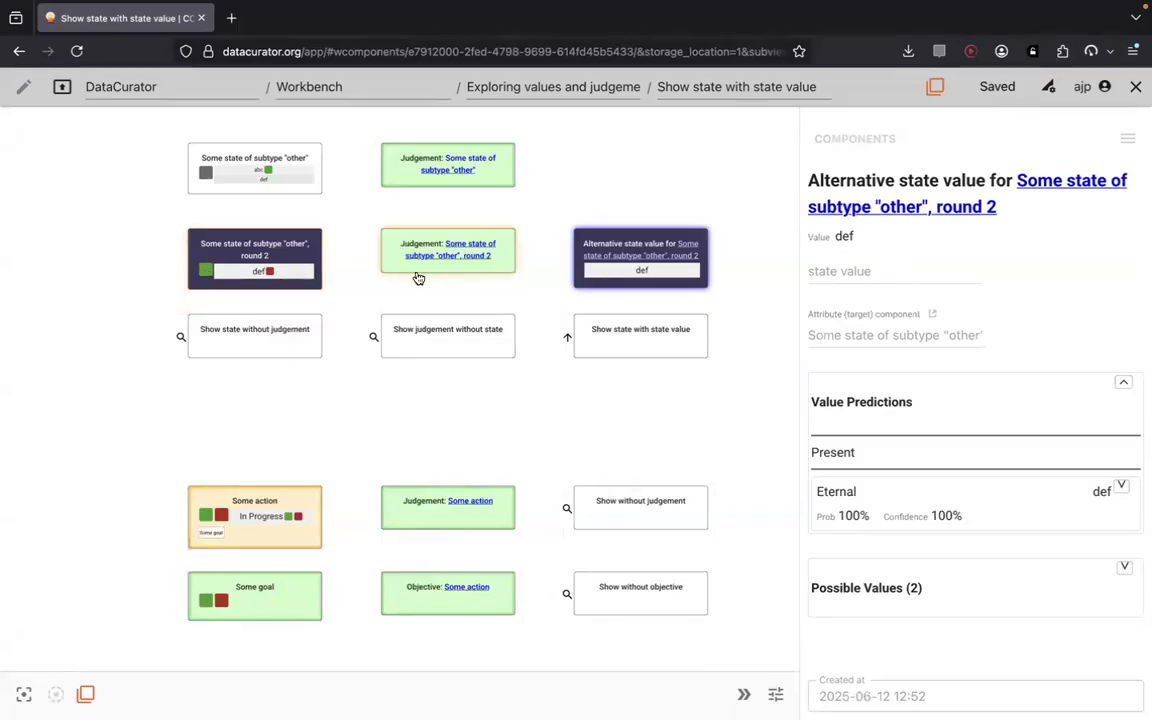
left_click(612, 233)
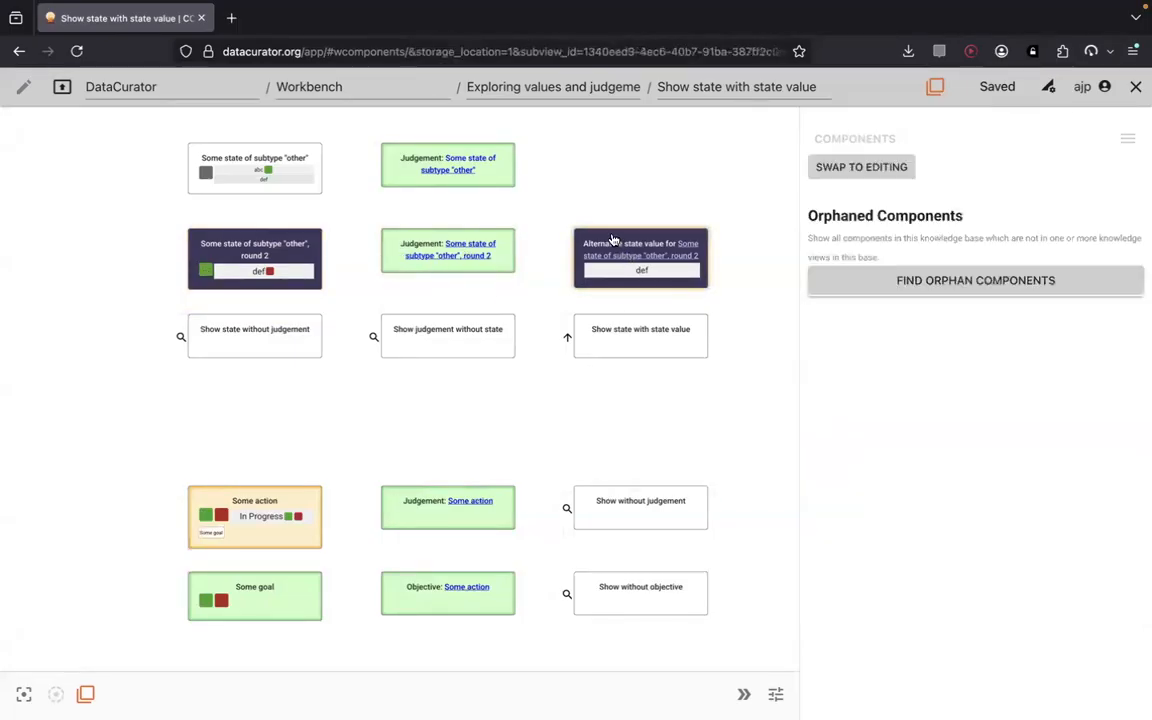
left_click(568, 336)
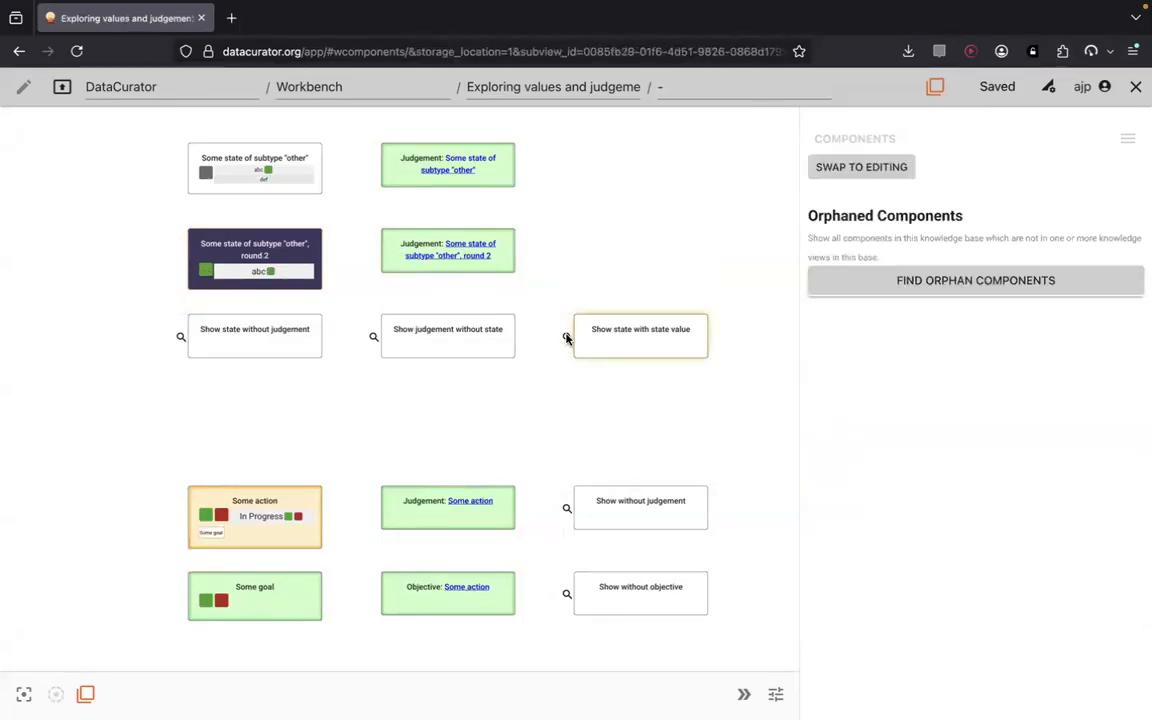
Inspect the objectives of "Some goal" in presentation mode, and remove both of them in editing mode.
left_click_drag(656, 437, 691, 258)
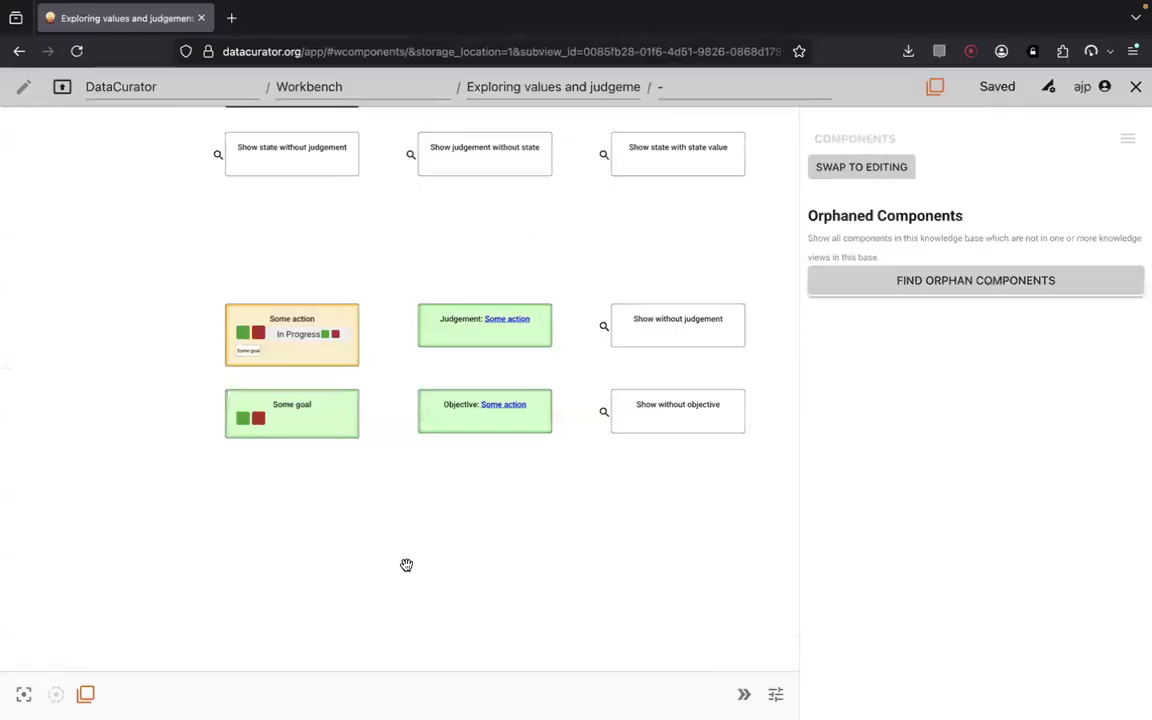
left_click(309, 422)
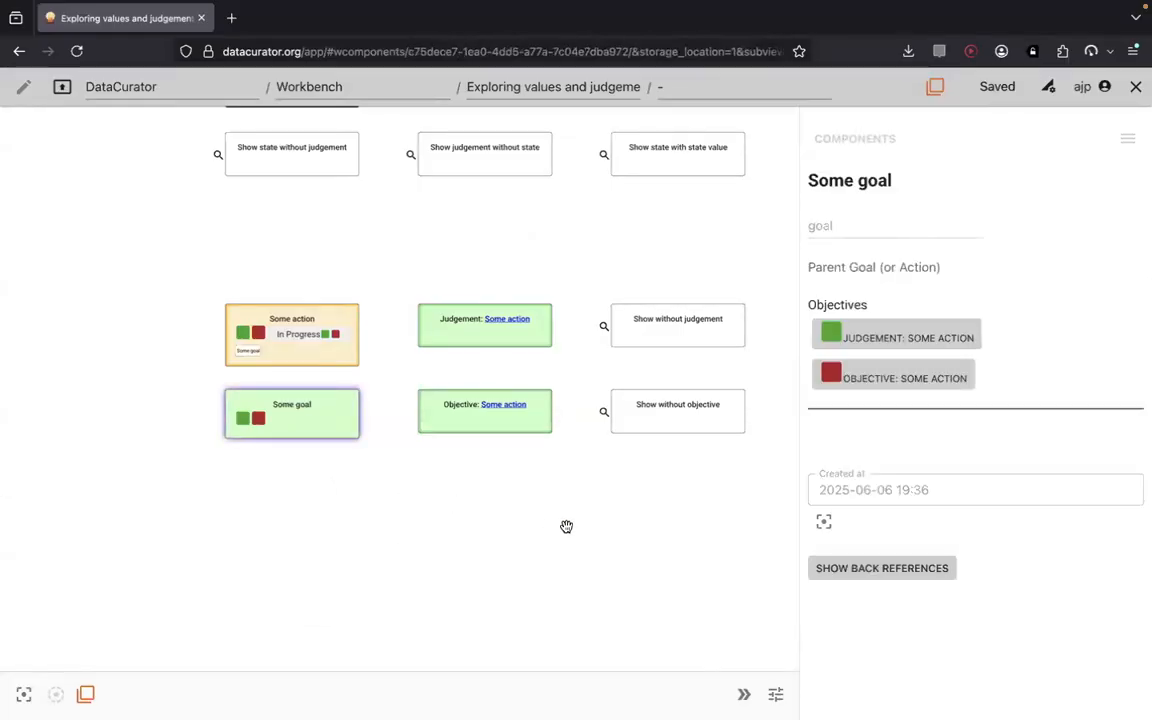
left_click_drag(900, 385, 1032, 383)
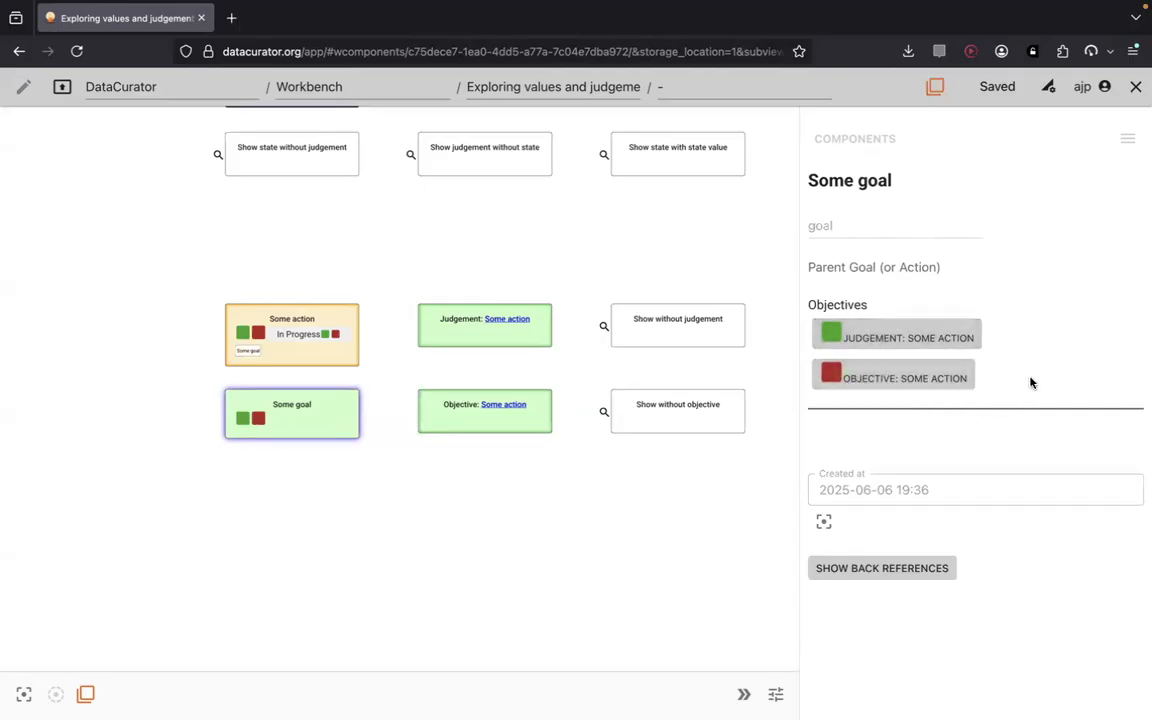
left_click(23, 86)
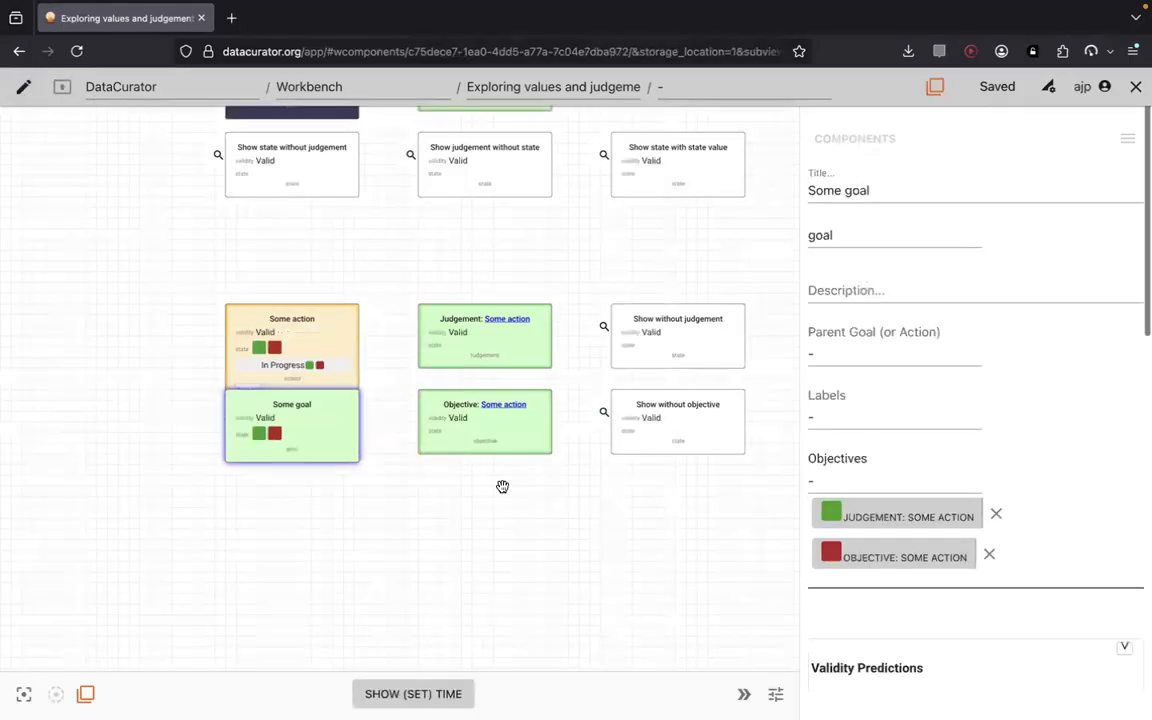
left_click(995, 514)
left_click(990, 514)
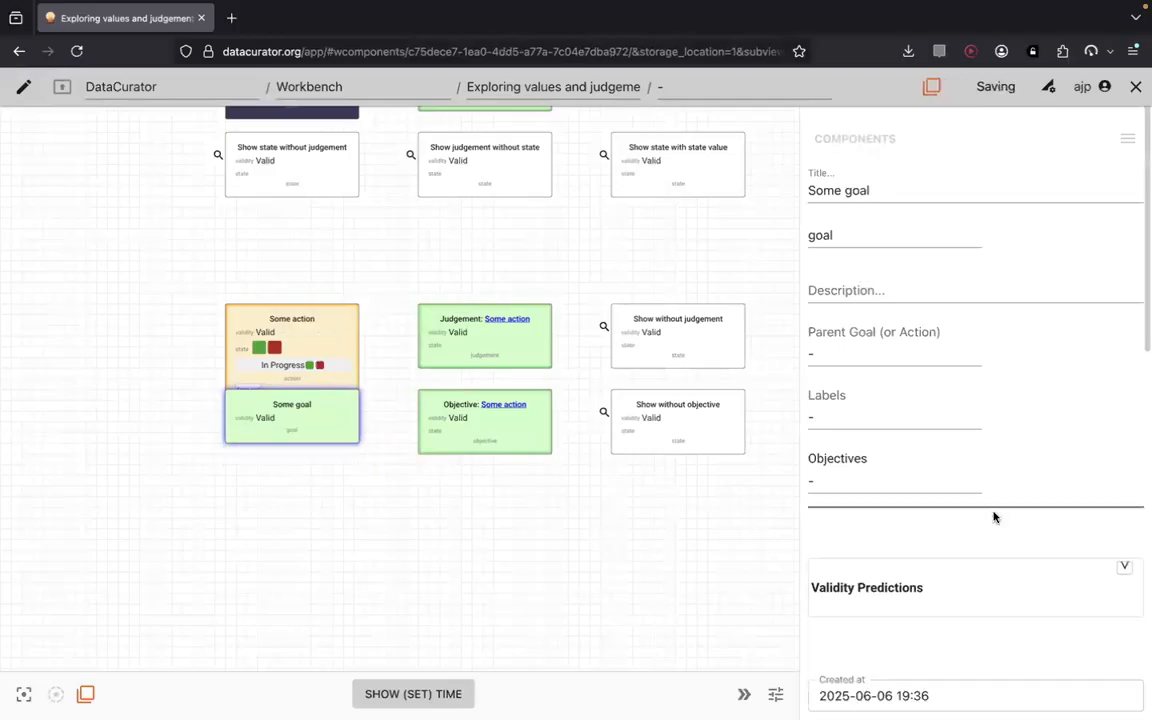
Check the judgement of "Some action" and set the comparator value of its objective to "Completed".
left_click(504, 353)
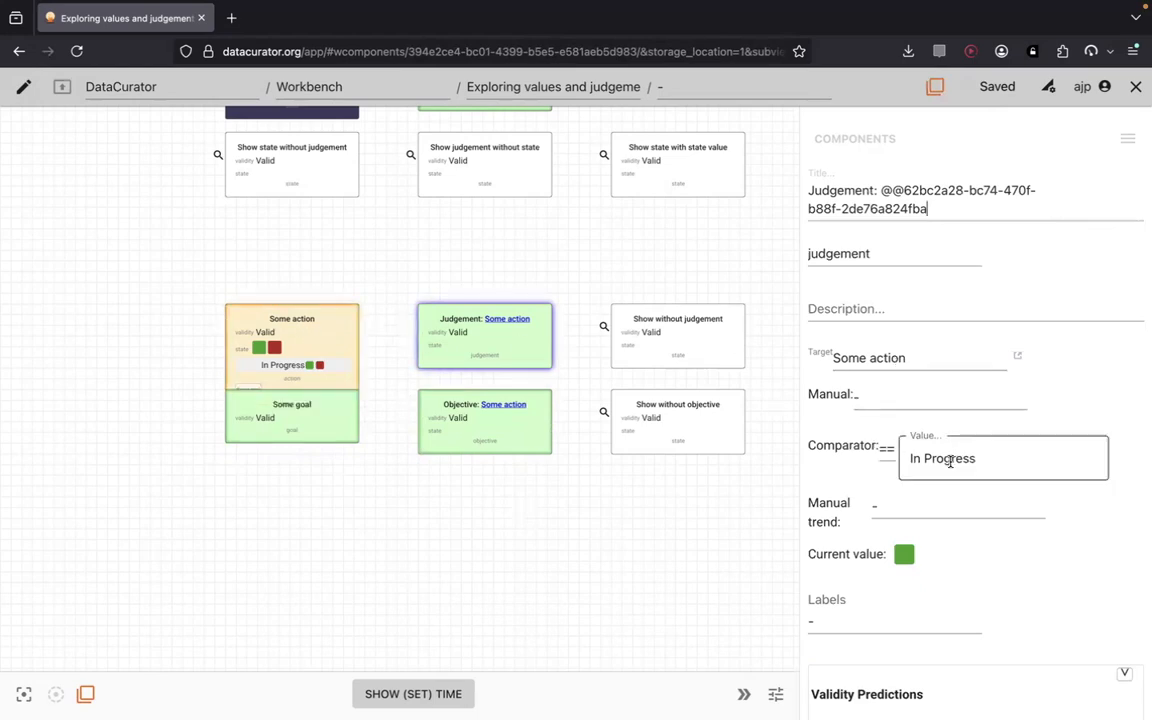
left_click(499, 440)
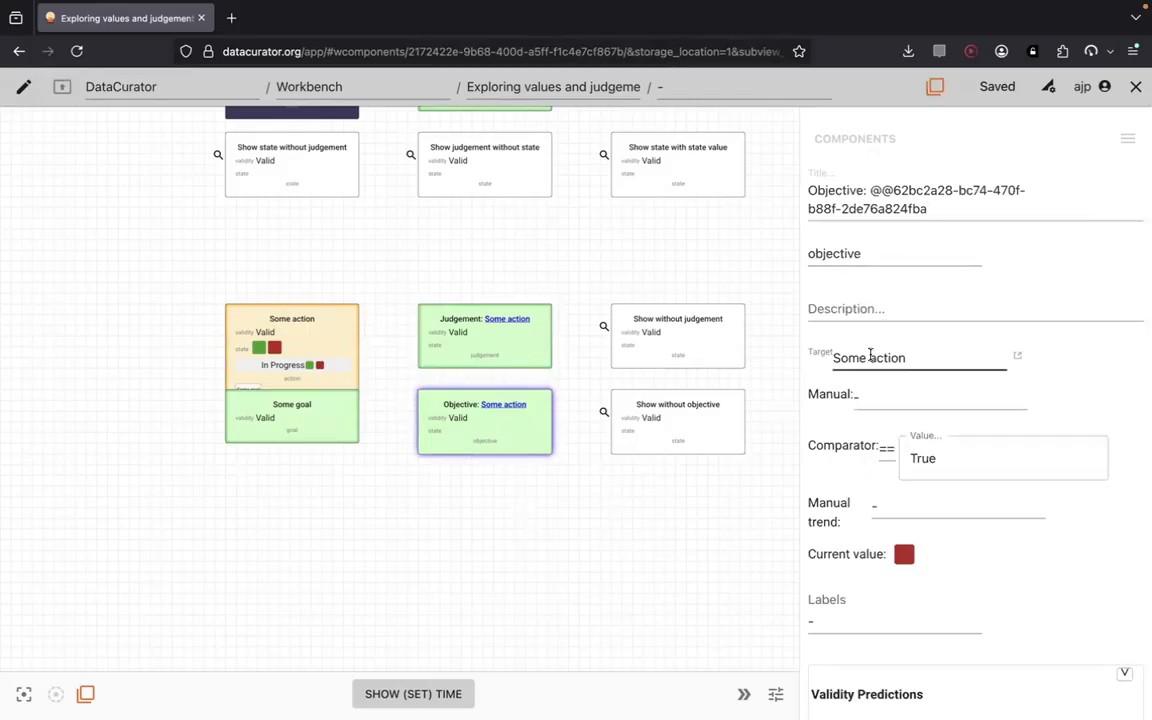
double_click(952, 457)
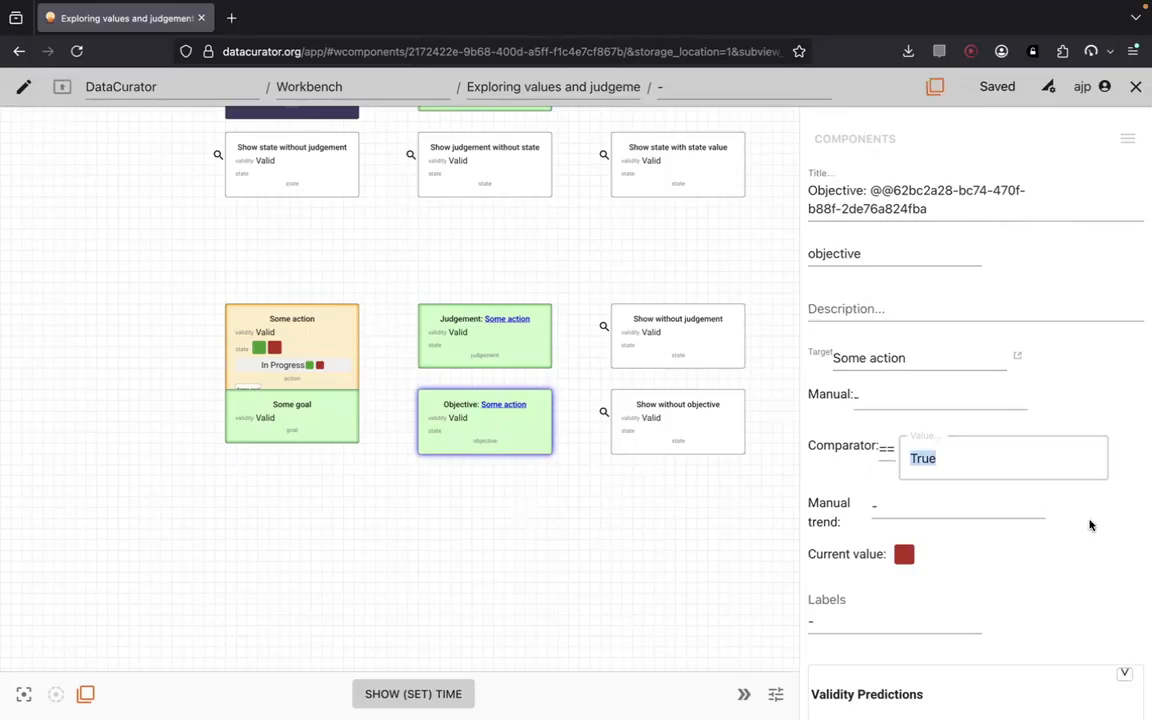
type("Cancelled")
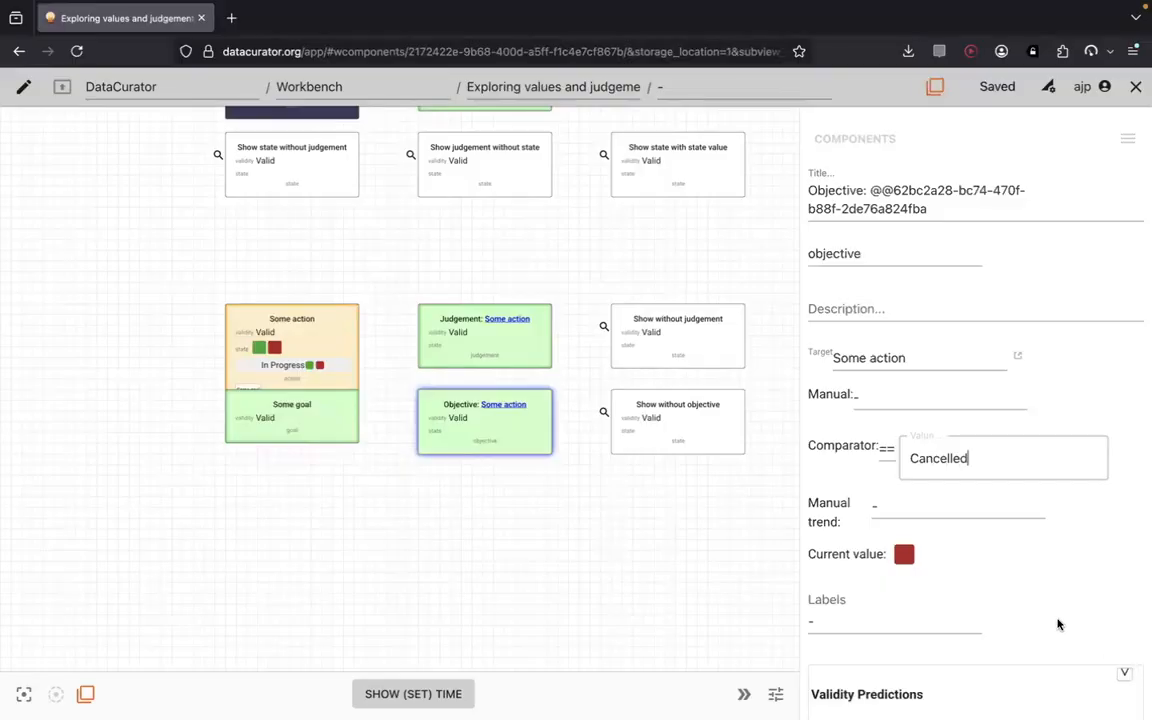
double_click(998, 456)
type("Complet")
Mark "Some action" as completed and check the current value of its objective.
left_click(338, 337)
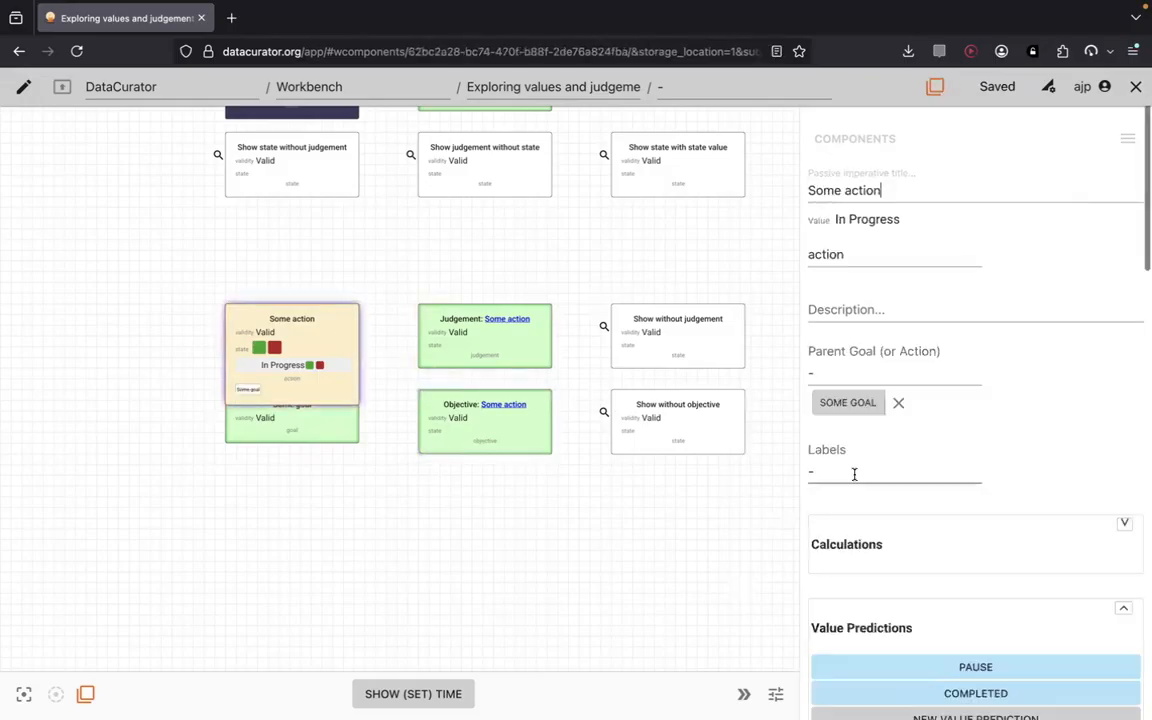
scroll(918, 499, "down", 5)
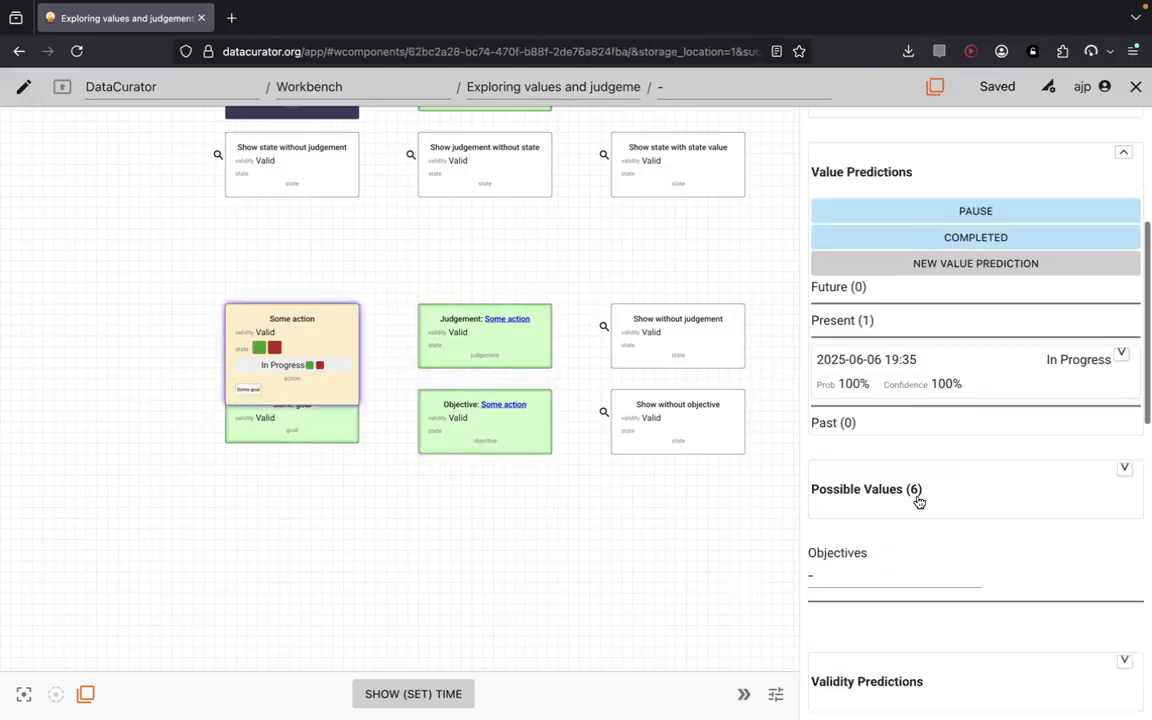
left_click(1024, 241)
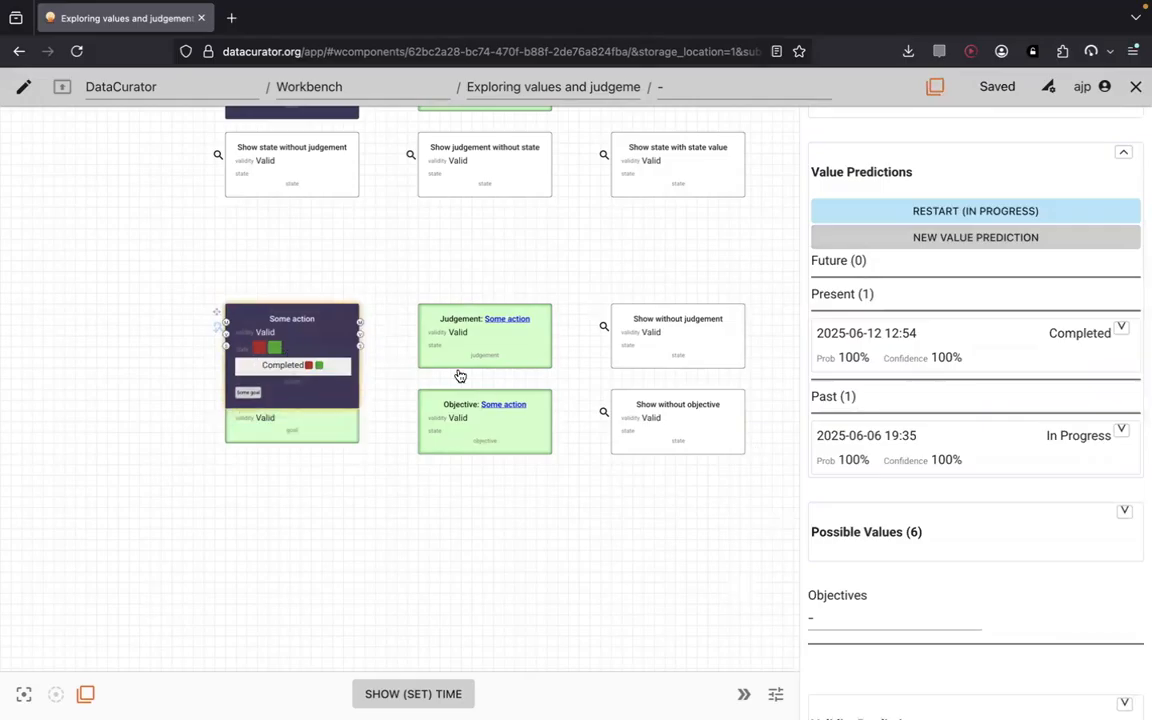
left_click(535, 432)
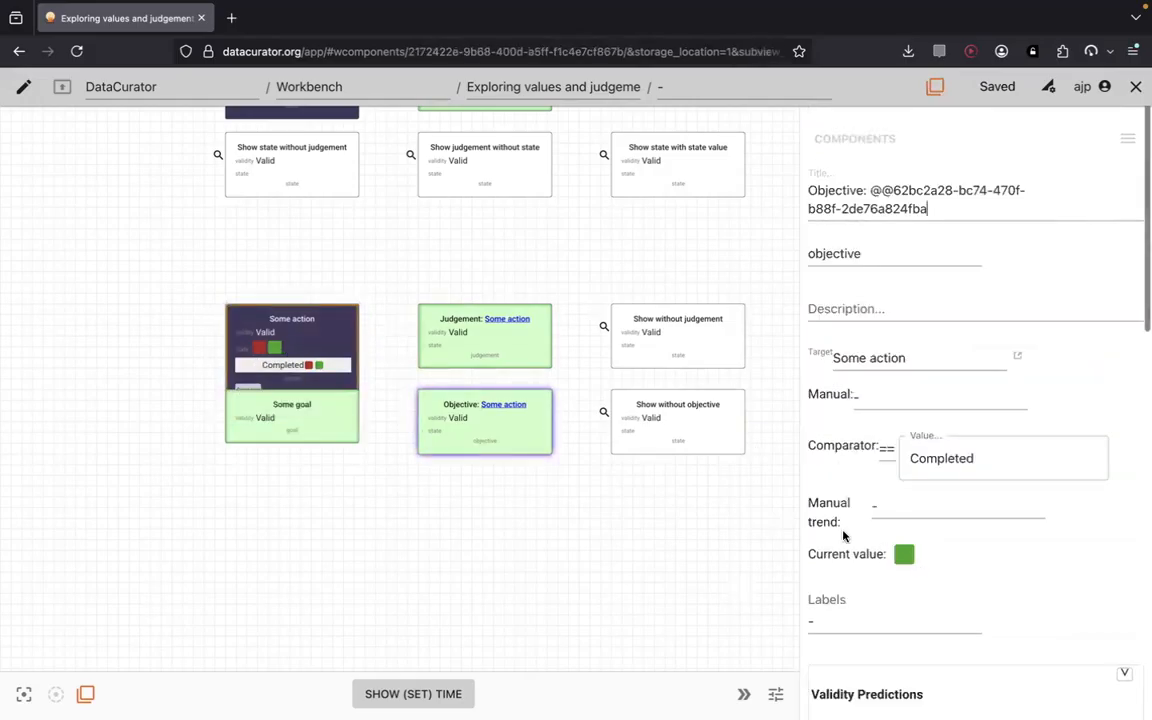
Delete the "Completed" value prediction from "Some action" and check the current value of its objective.
left_click(277, 310)
scroll(1018, 592, "down", 4)
scroll(1018, 592, "up", 2)
scroll(1018, 592, "down", 2)
left_click(1121, 370)
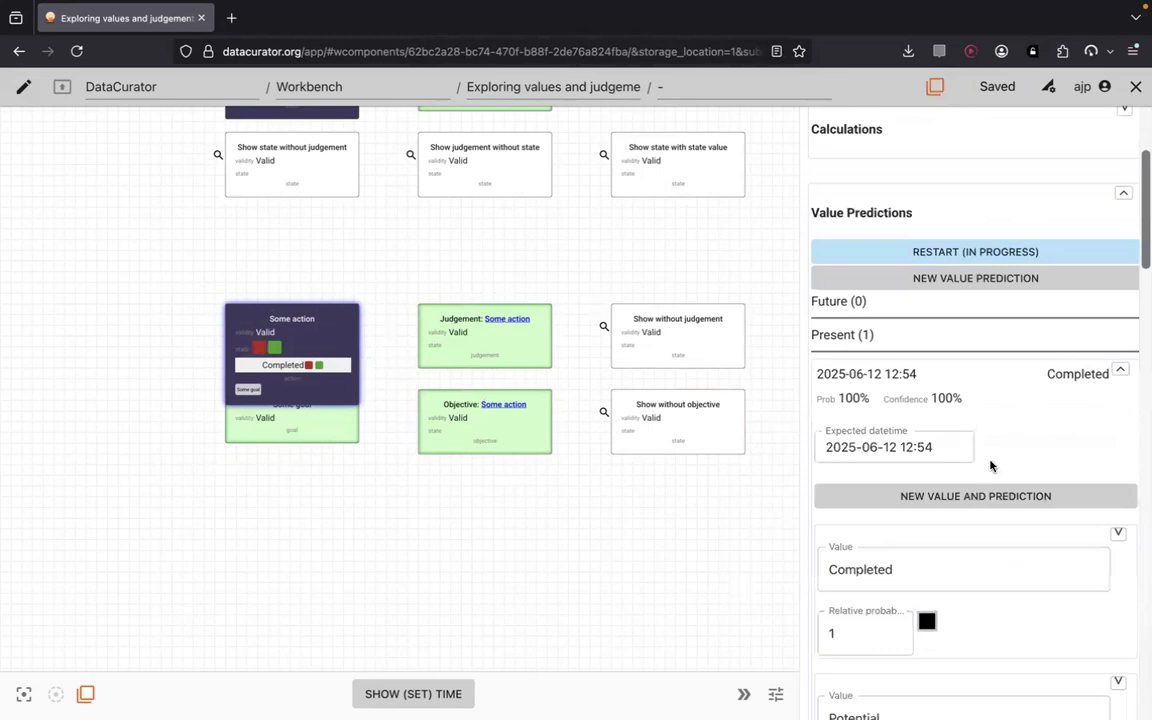
scroll(990, 463, "down", 10)
left_click(877, 419)
left_click(850, 417)
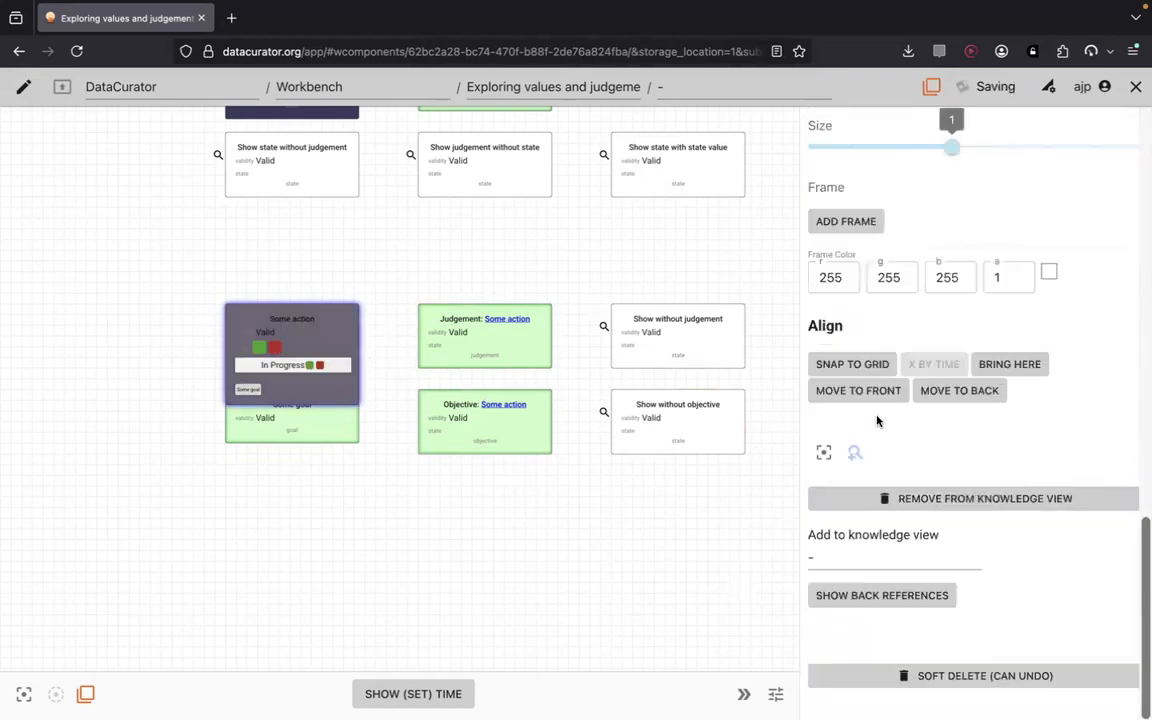
left_click(483, 424)
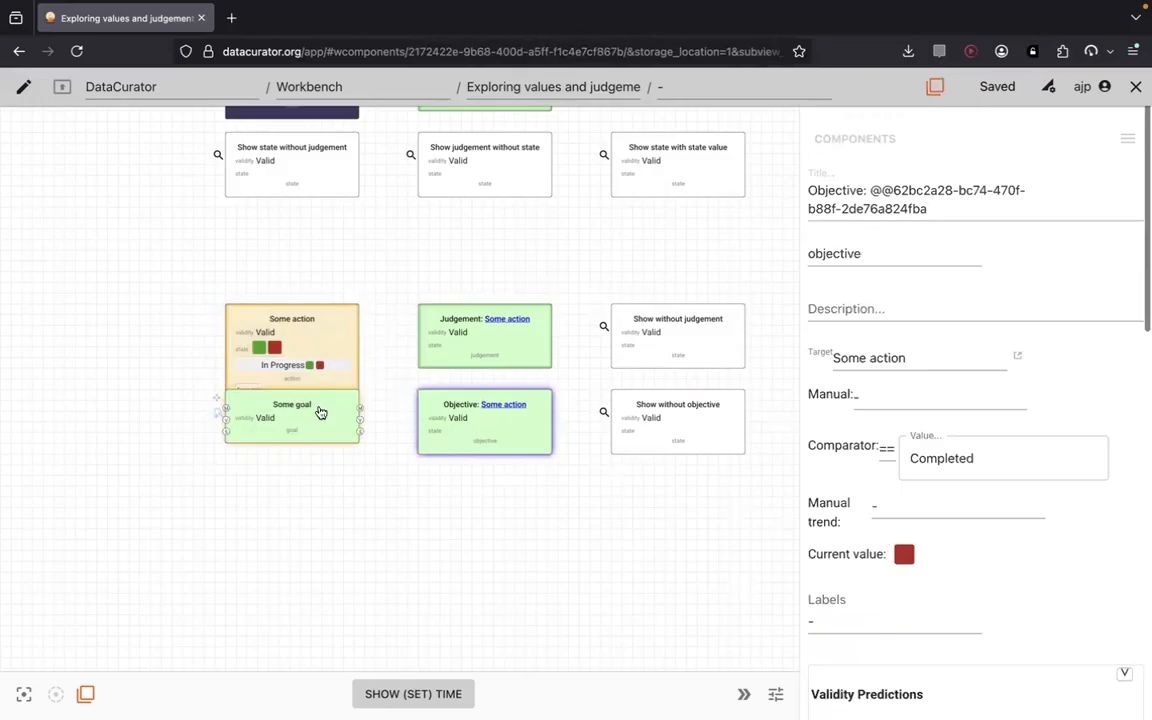
Add "Judgement: Some action" and "Objective: Some action" as objectives of "Some goal" and deselect it.
left_click(318, 410)
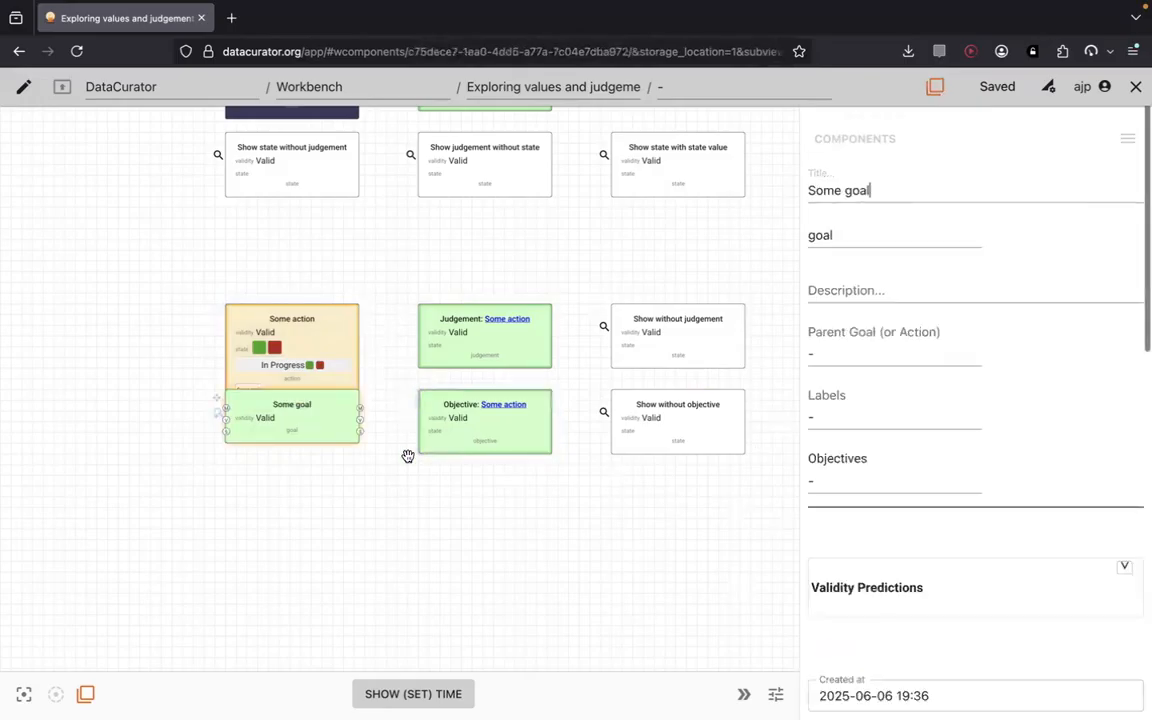
left_click(891, 481)
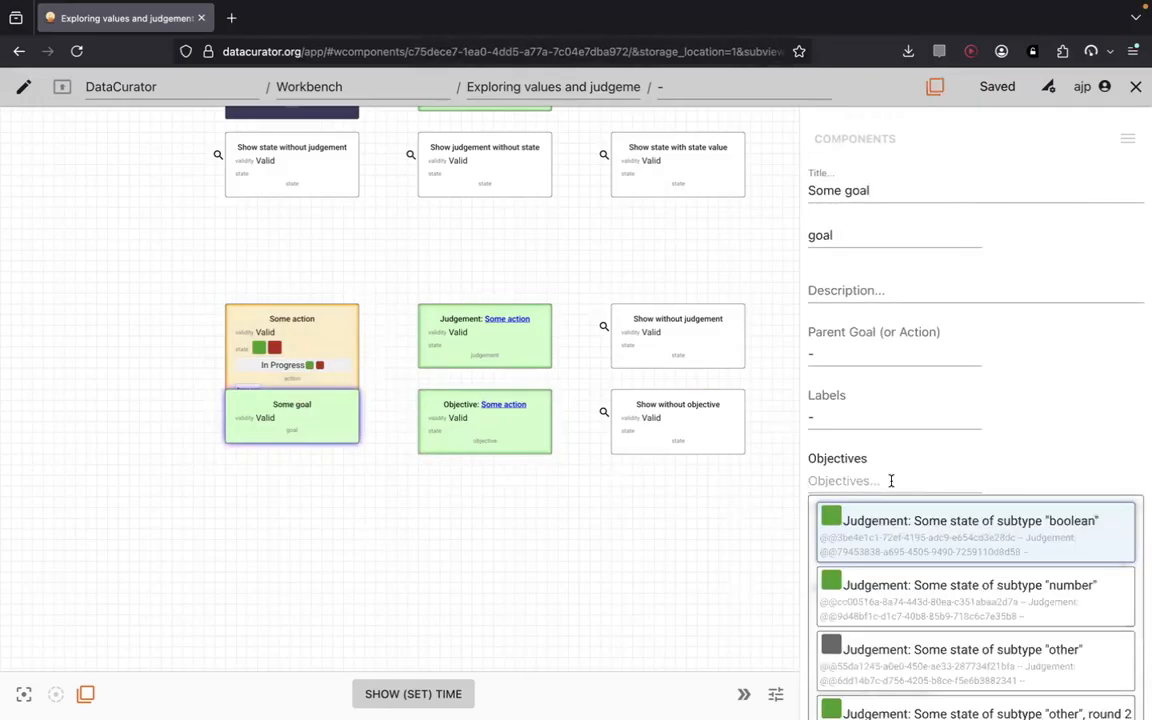
scroll(1081, 411, "down", 5)
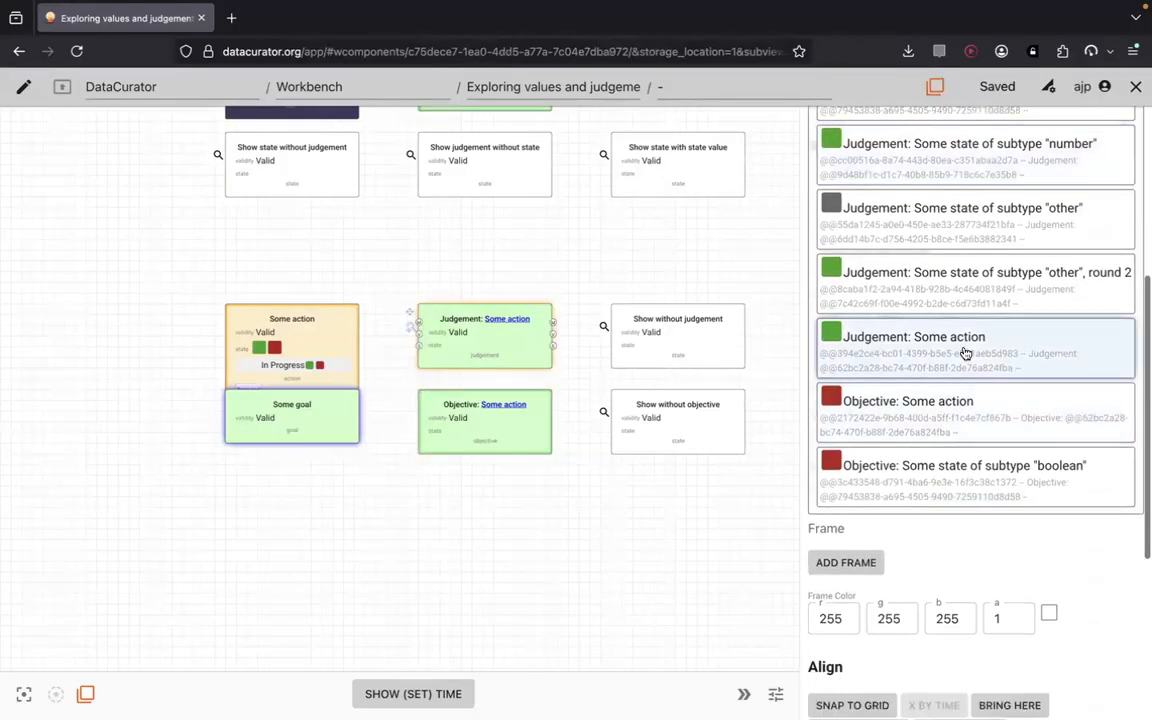
left_click(965, 353)
scroll(921, 278, "up", 2)
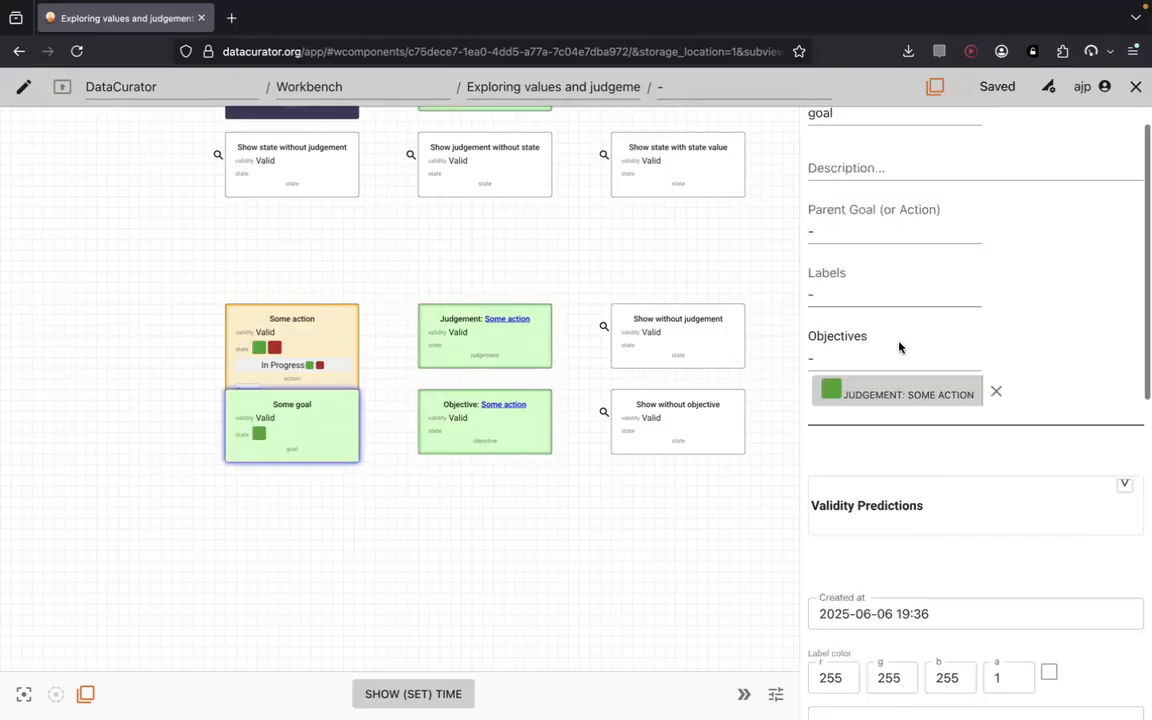
left_click(884, 348)
scroll(977, 504, "down", 4)
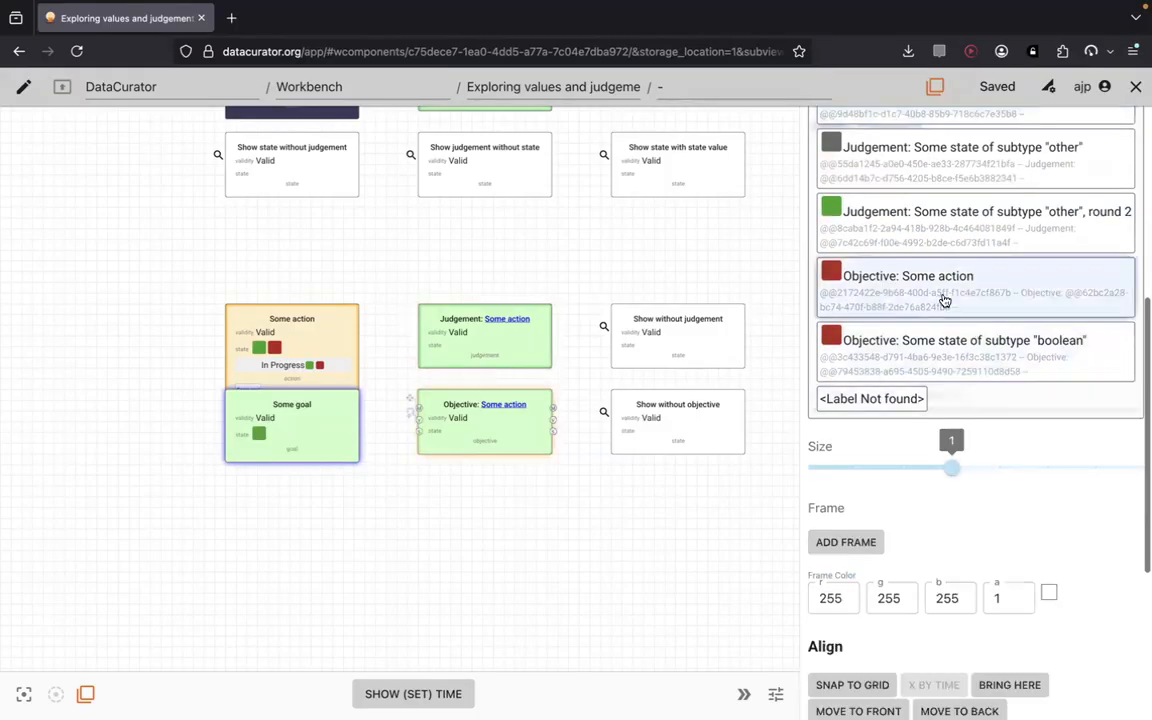
left_click(944, 301)
left_click(397, 491)
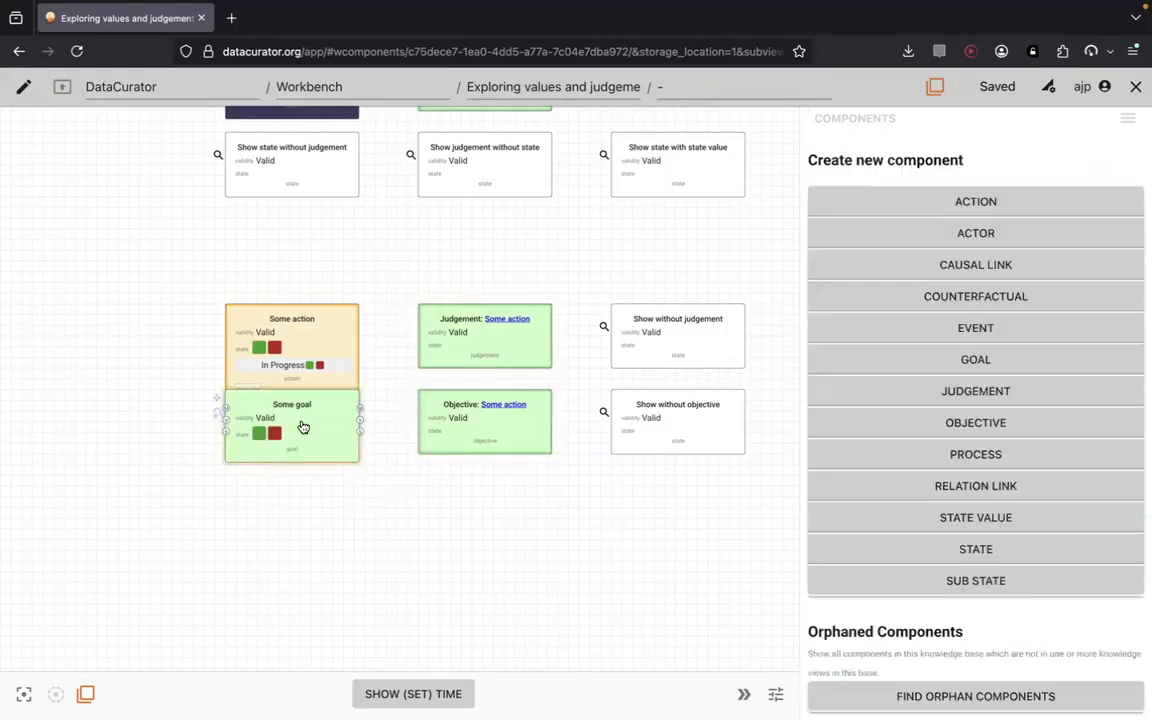